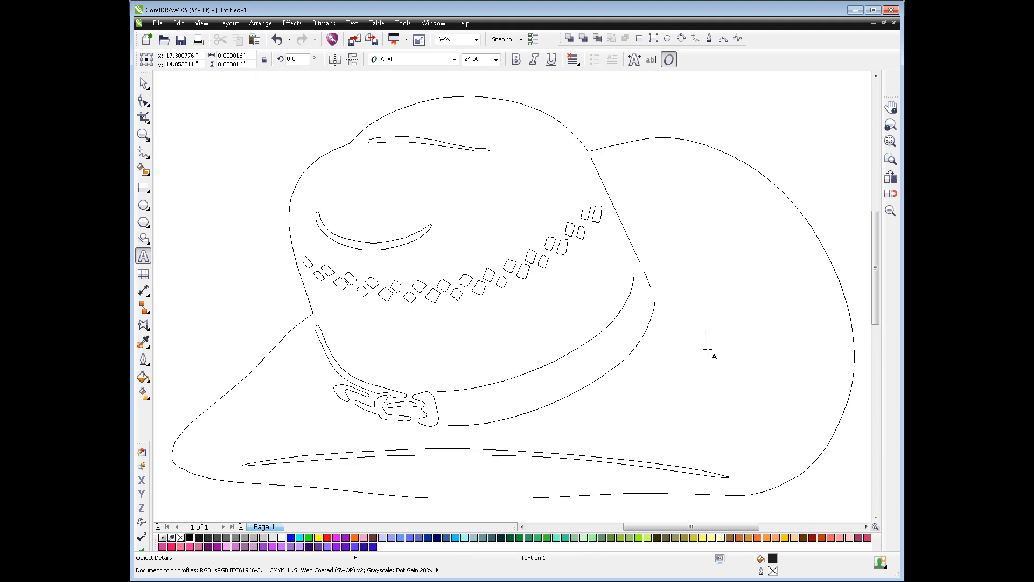
Write TEST TEXT inside the hat brim and place a copy of it about 0.6 inches below
{"action": "type", "text": "TES"}
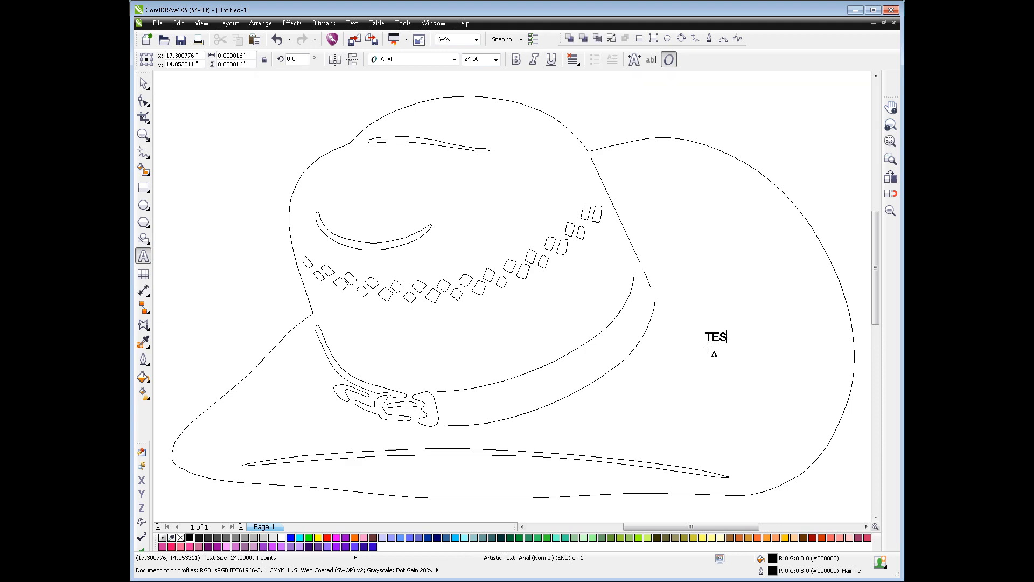
{"action": "type", "text": "T TEXT"}
{"action": "left_click", "coordinate": [144, 83]}
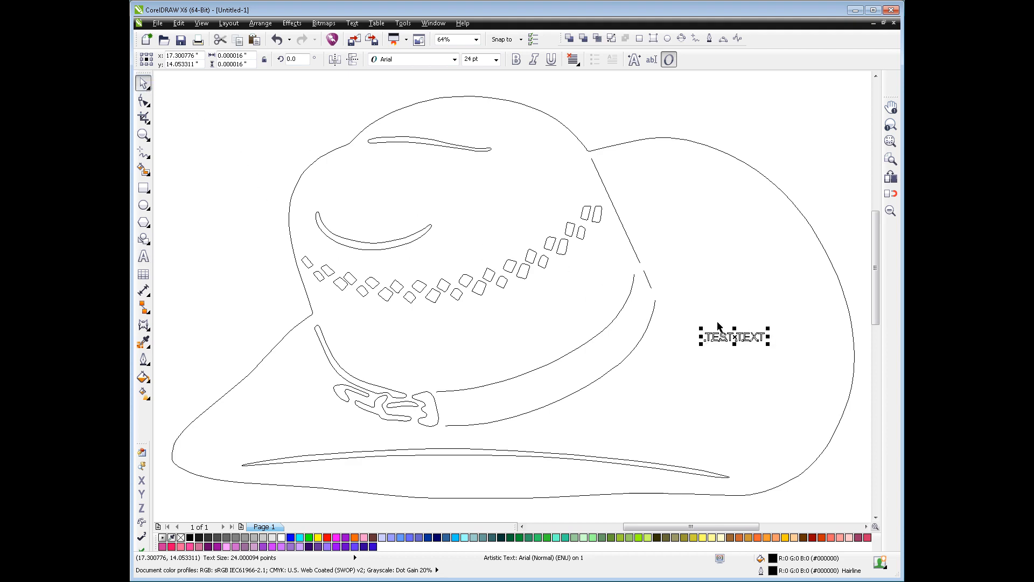
{"action": "left_click_drag", "start_coordinate": [730, 335], "coordinate": [733, 355]}
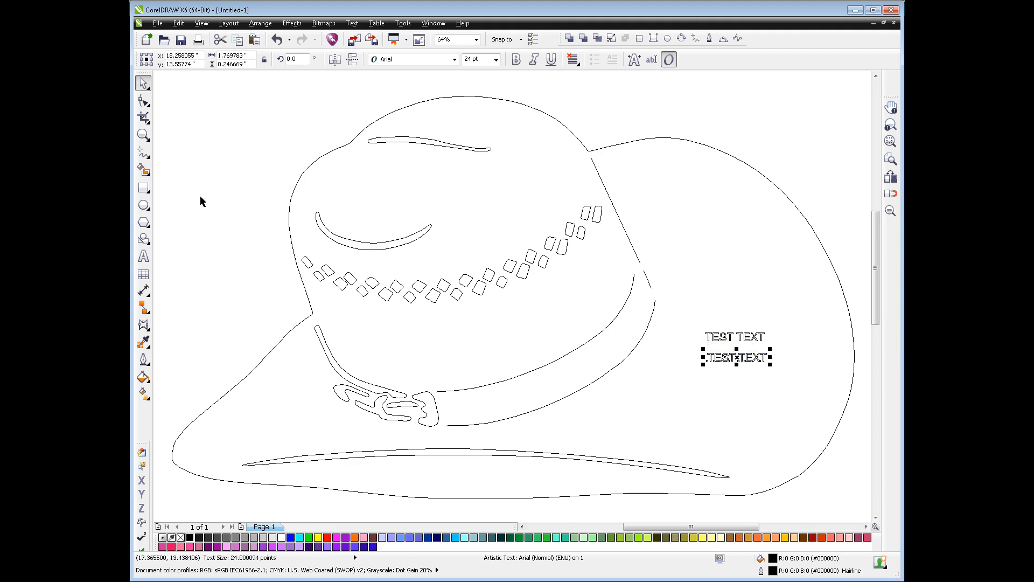
Draw a nearly horizontal straight line about 1.88 inches long just beneath the lower TEST TEXT
{"action": "left_click", "coordinate": [143, 153]}
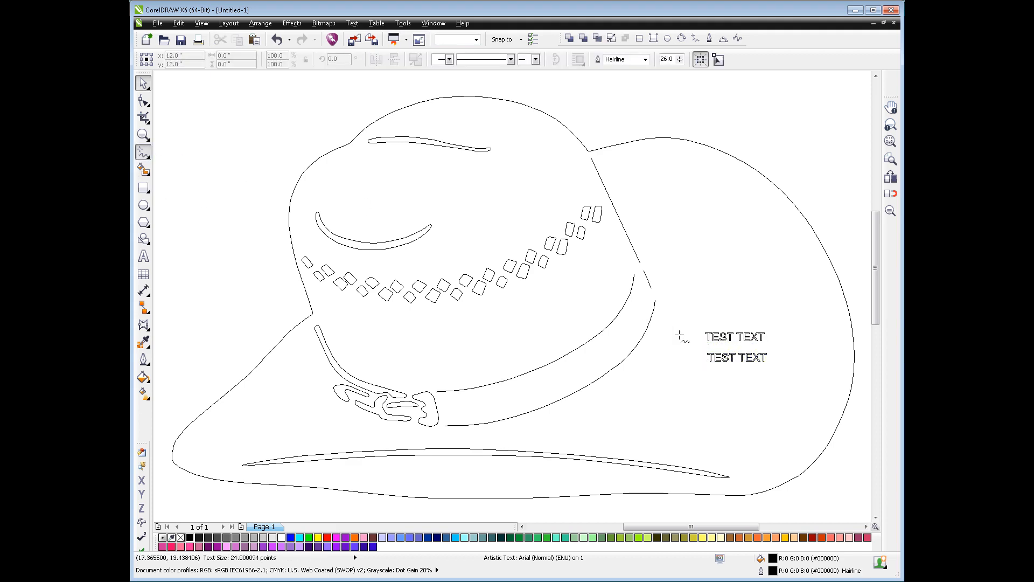
{"action": "left_click", "coordinate": [705, 374]}
{"action": "left_click", "coordinate": [769, 373]}
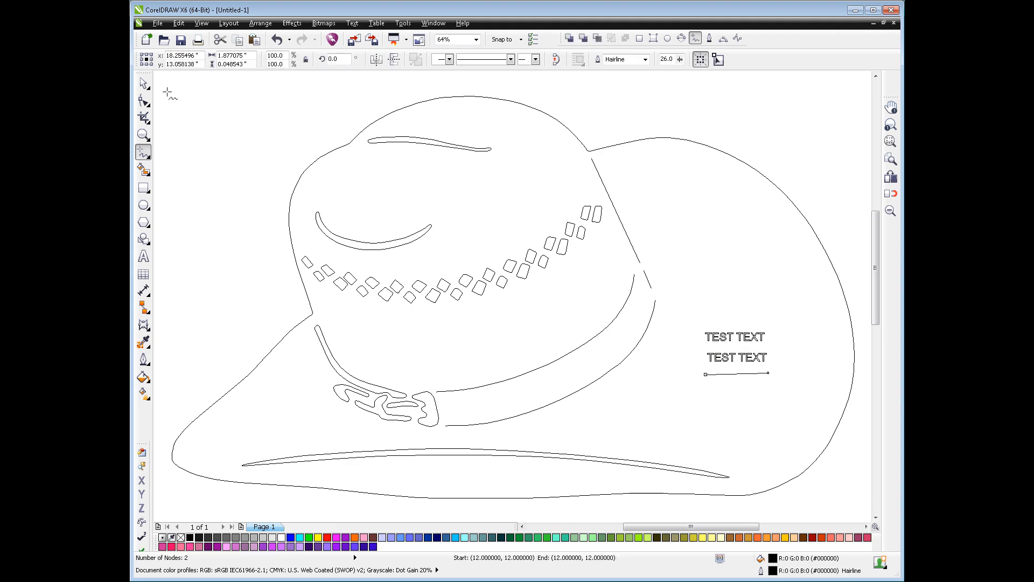
Convert the line under the texts to a curve and bow its middle downward into an arc about 0.27 inches deep
{"action": "left_click", "coordinate": [143, 100]}
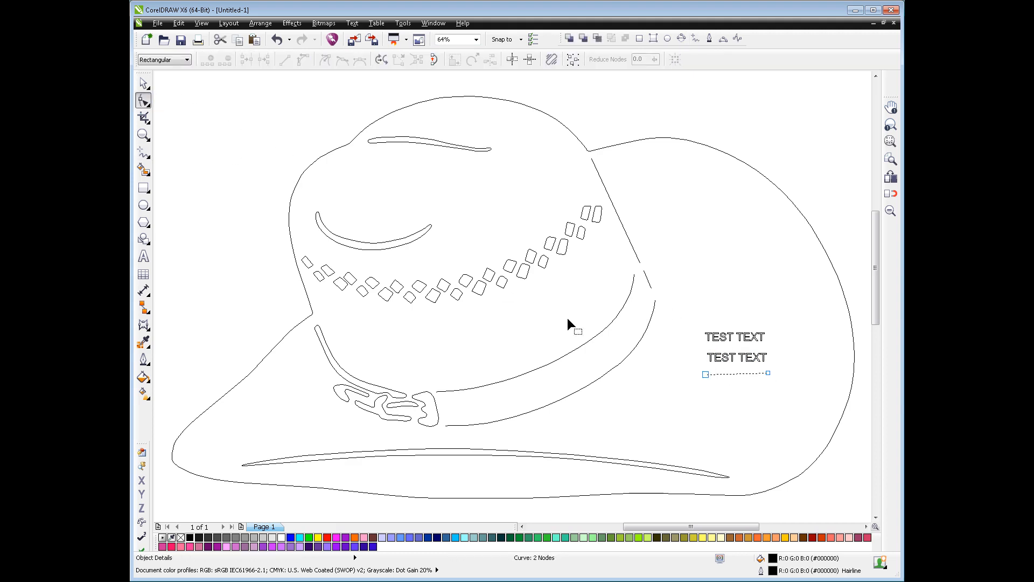
{"action": "right_click", "coordinate": [714, 374]}
{"action": "left_click", "coordinate": [746, 422]}
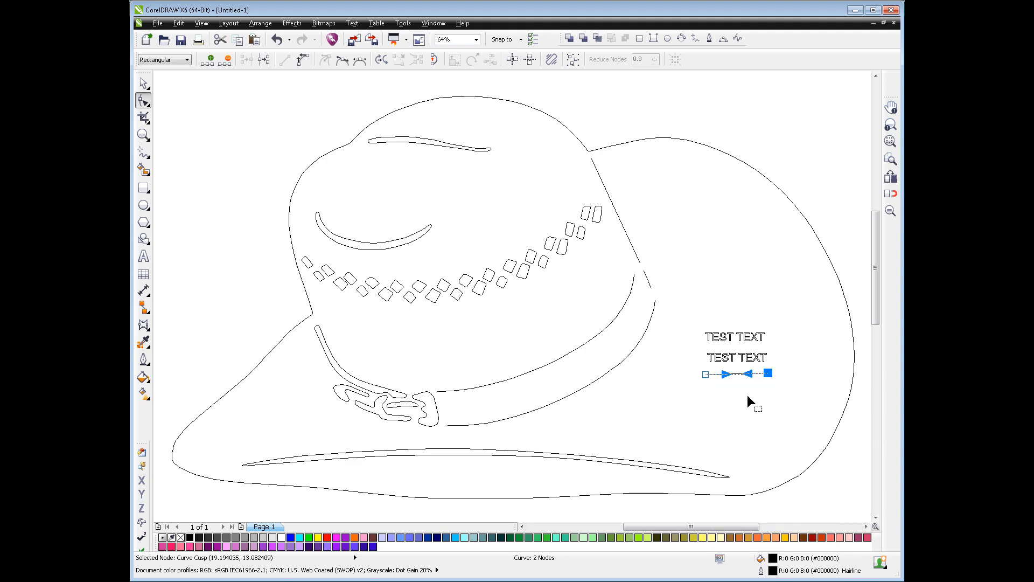
{"action": "mouse_move", "coordinate": [740, 378]}
{"action": "left_mouse_down"}
{"action": "mouse_move", "coordinate": [739, 393]}
{"action": "mouse_move", "coordinate": [735, 381]}
{"action": "left_mouse_up"}
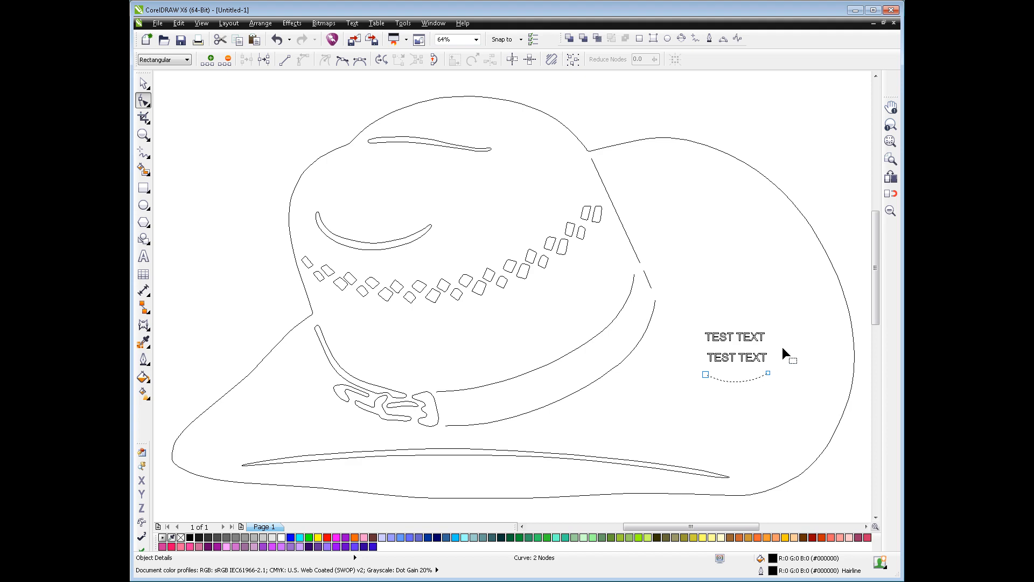
{"action": "left_click", "coordinate": [144, 83]}
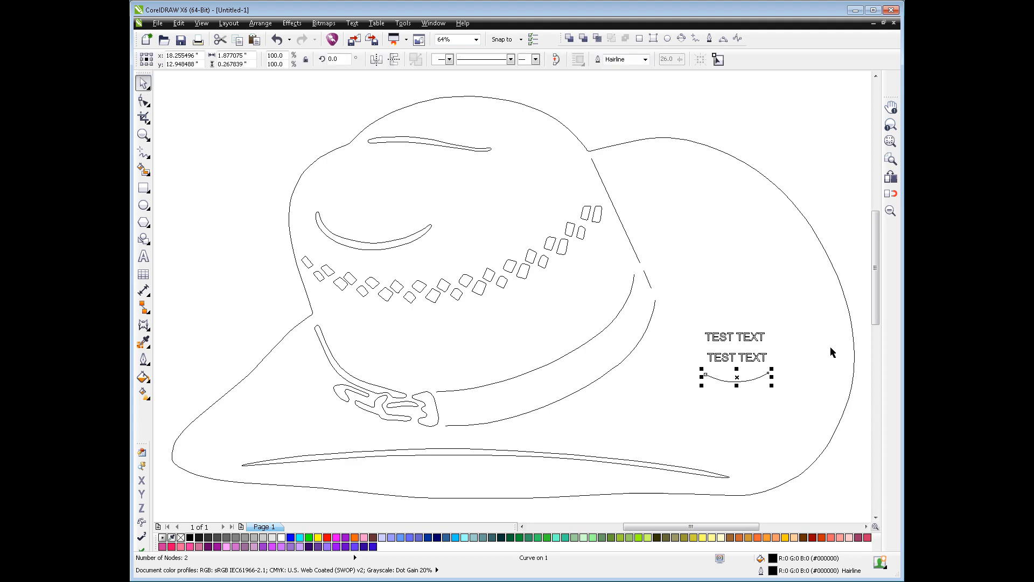
Apply an envelope to the upper TEST TEXT and pull its bottom and top middle nodes down and slightly right so the lettering sags
{"action": "scroll", "coordinate": [736, 357], "scroll_direction": "up", "scroll_amount": 3}
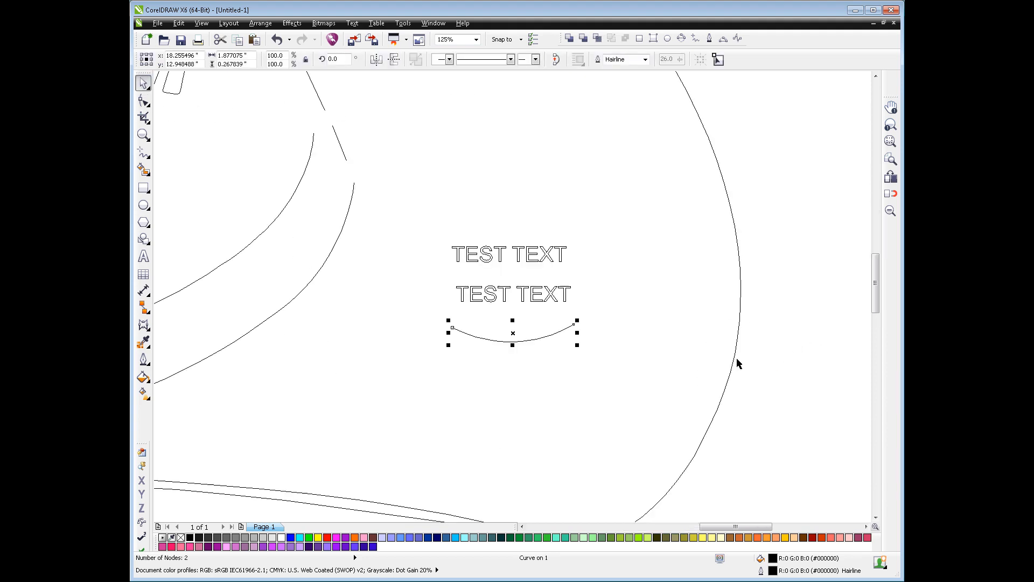
{"action": "scroll", "coordinate": [506, 279], "scroll_direction": "up", "scroll_amount": 2}
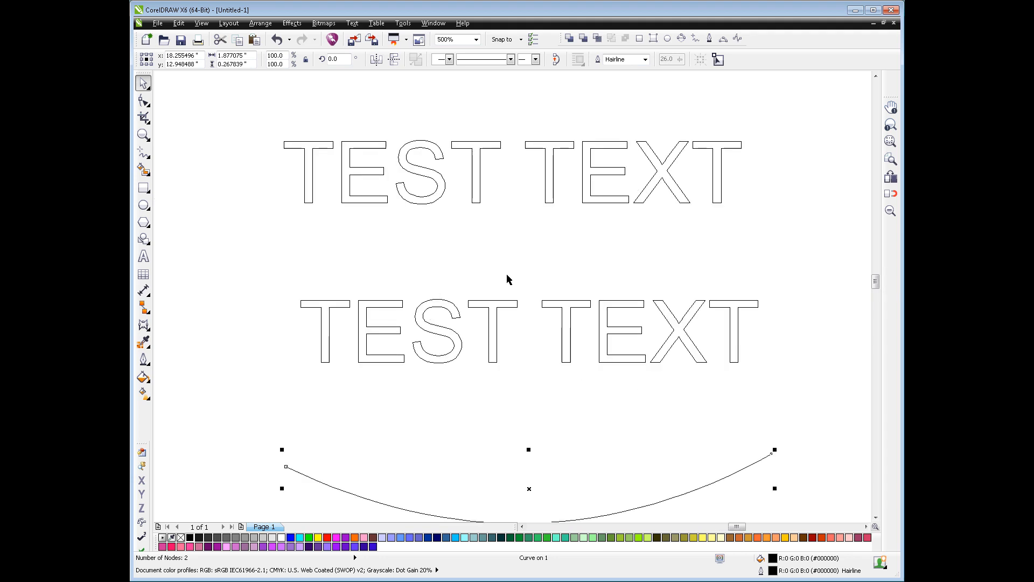
{"action": "scroll", "coordinate": [506, 279], "scroll_direction": "down", "scroll_amount": 1}
{"action": "left_click", "coordinate": [512, 129]}
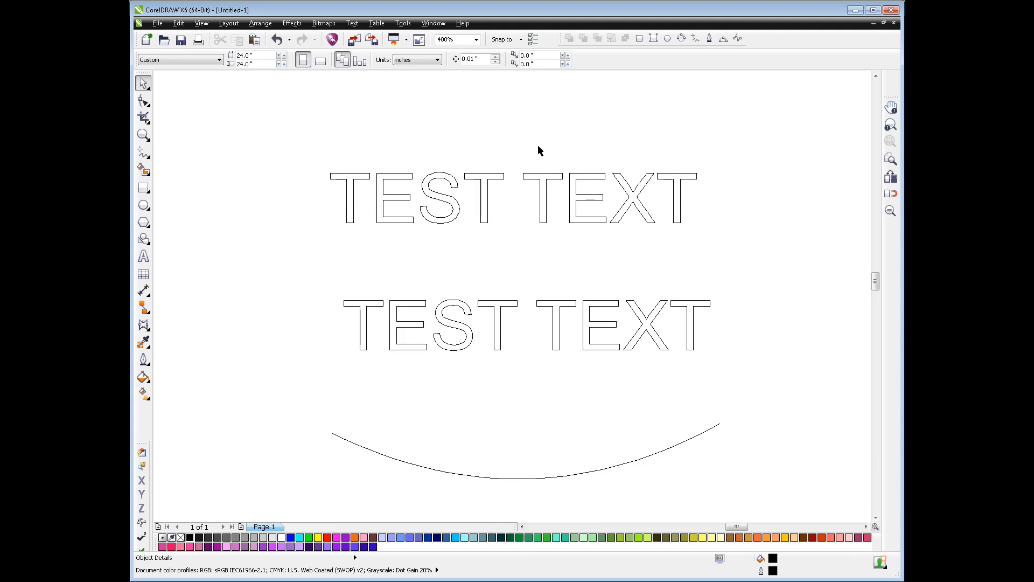
{"action": "left_click", "coordinate": [554, 175]}
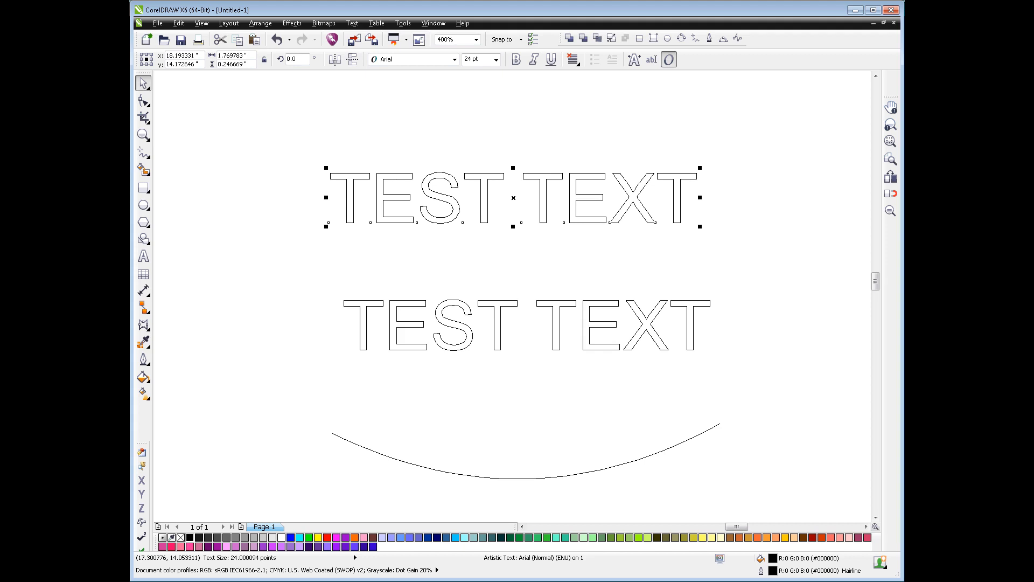
{"action": "left_click", "coordinate": [143, 325]}
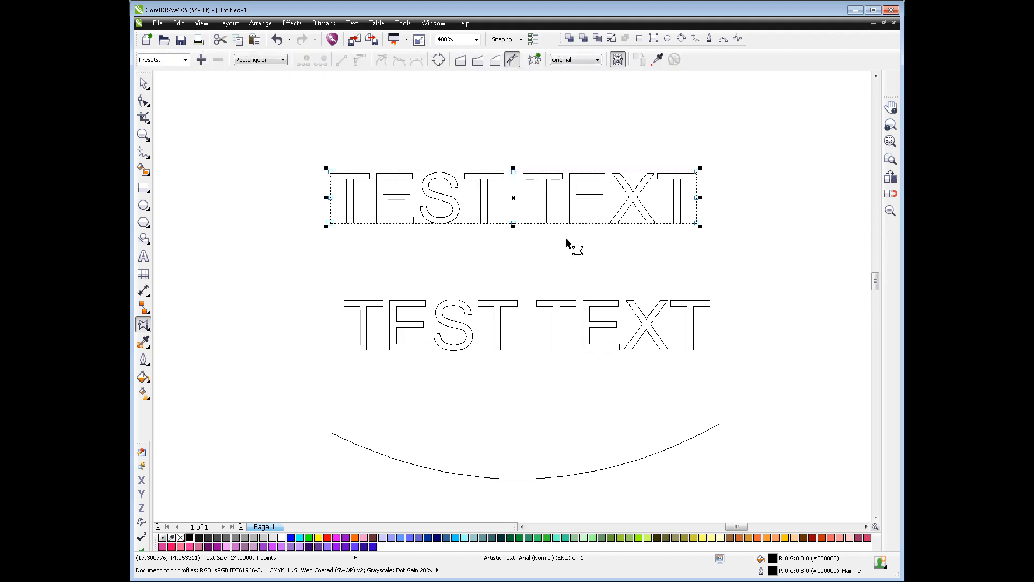
{"action": "left_click_drag", "start_coordinate": [517, 224], "coordinate": [520, 241]}
{"action": "left_click_drag", "start_coordinate": [514, 173], "coordinate": [533, 187]}
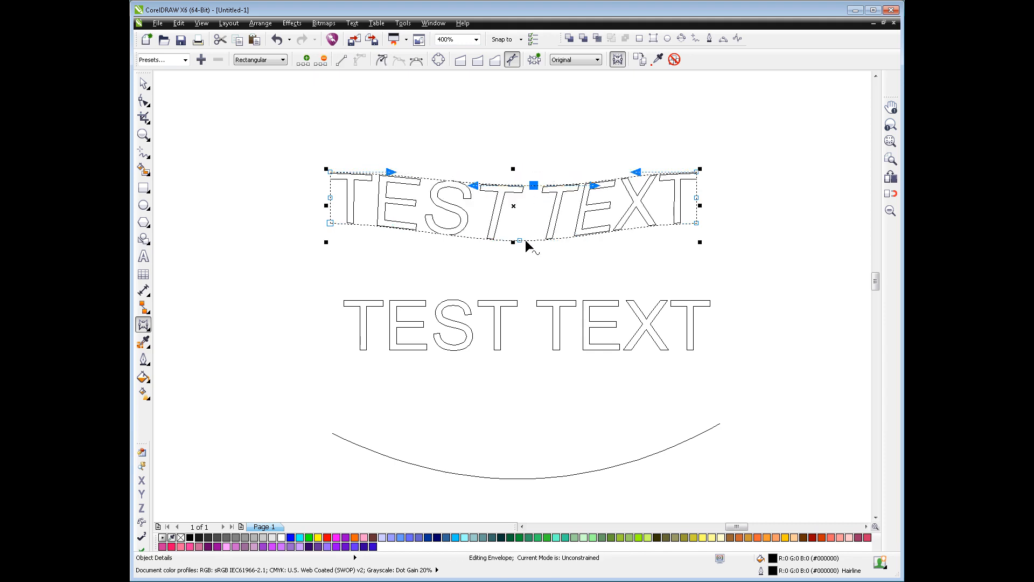
{"action": "left_click_drag", "start_coordinate": [526, 245], "coordinate": [548, 251]}
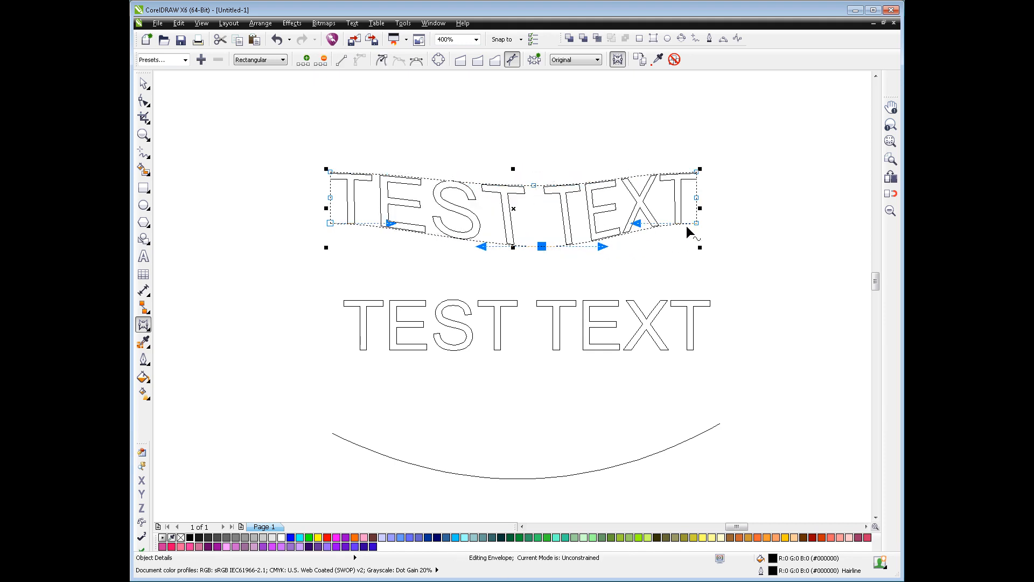
Angle the horizontal handles of the envelope's four corner nodes downward so its upper and lower edges curve smoothly
{"action": "left_click_drag", "start_coordinate": [637, 224], "coordinate": [644, 242]}
{"action": "left_click", "coordinate": [696, 172]}
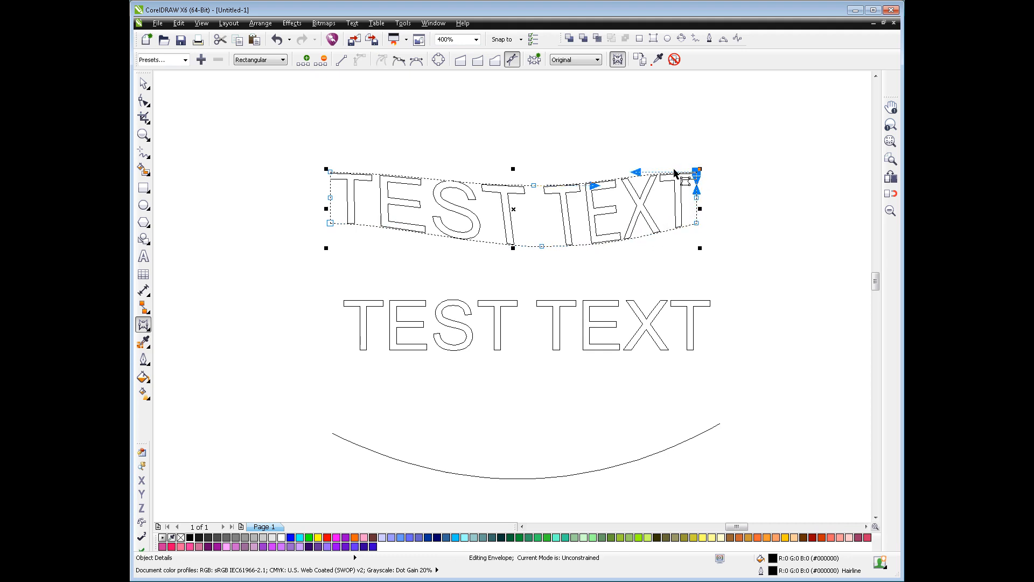
{"action": "left_click_drag", "start_coordinate": [636, 173], "coordinate": [637, 184]}
{"action": "left_click", "coordinate": [331, 171]}
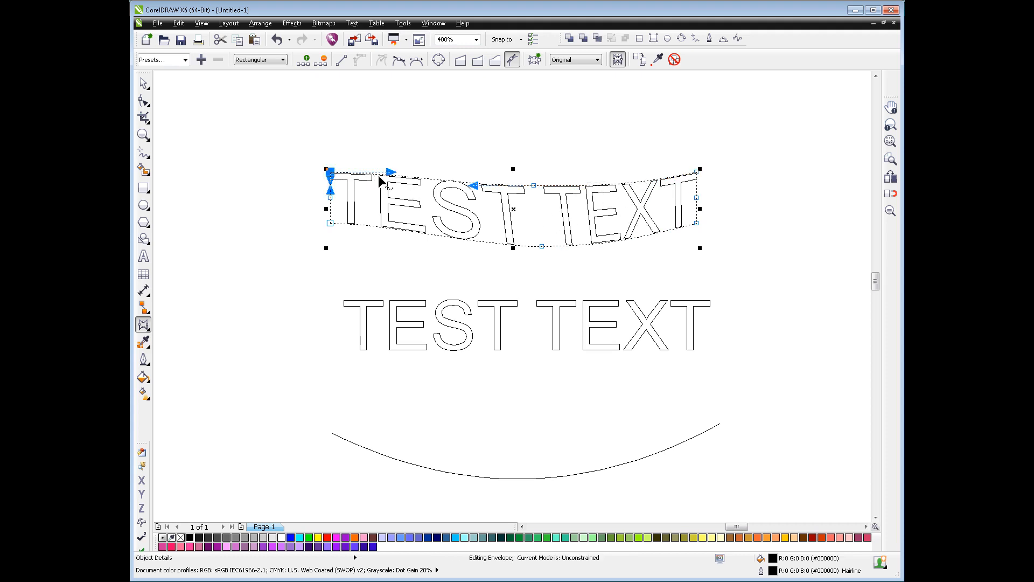
{"action": "left_click_drag", "start_coordinate": [392, 174], "coordinate": [394, 185]}
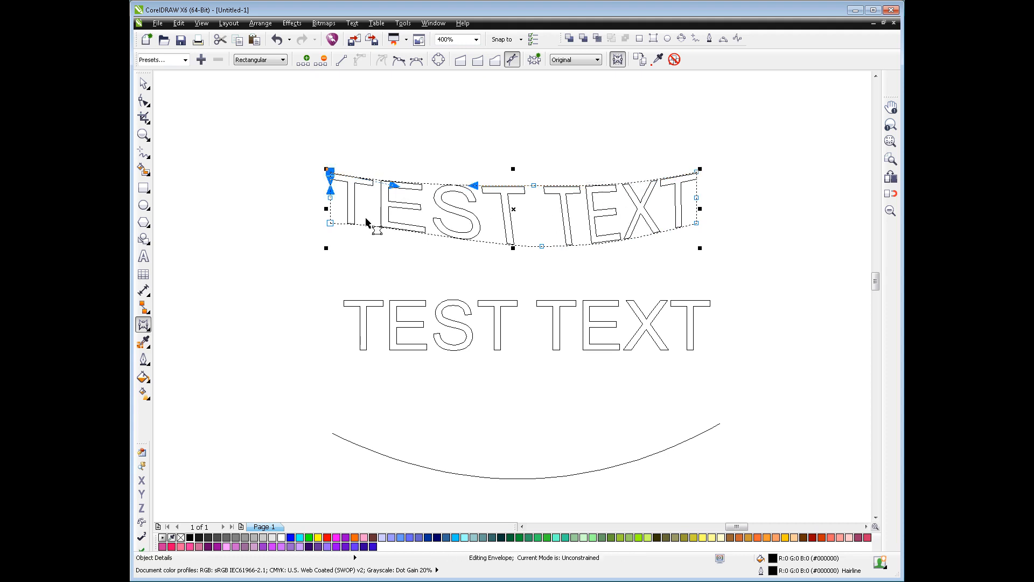
{"action": "left_click", "coordinate": [329, 222]}
{"action": "left_click_drag", "start_coordinate": [386, 235], "coordinate": [388, 233]}
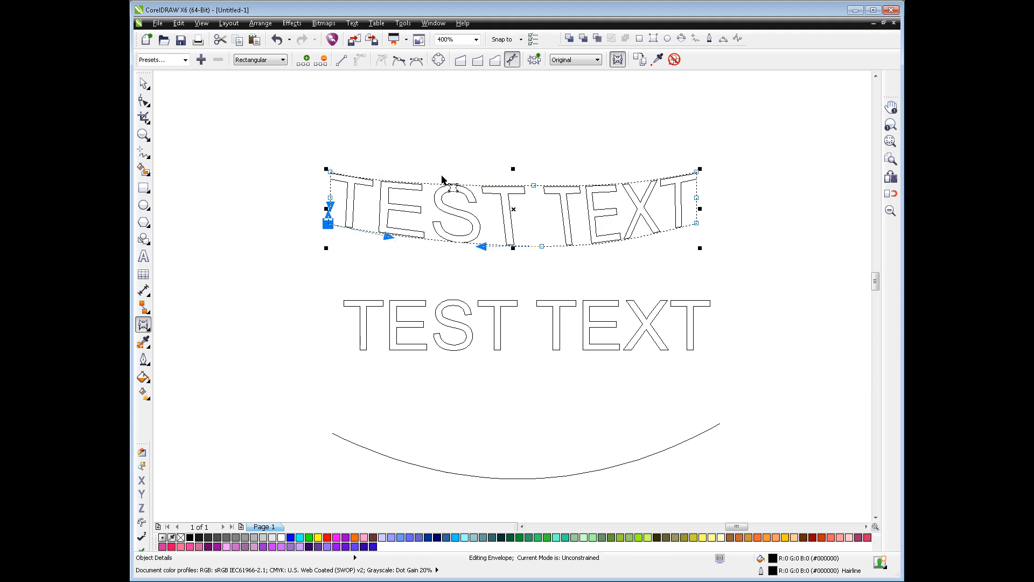
Nudge the envelope's top middle node down and right, pull its upper-left corner outward, and finish envelope editing
{"action": "left_click_drag", "start_coordinate": [535, 185], "coordinate": [545, 186]}
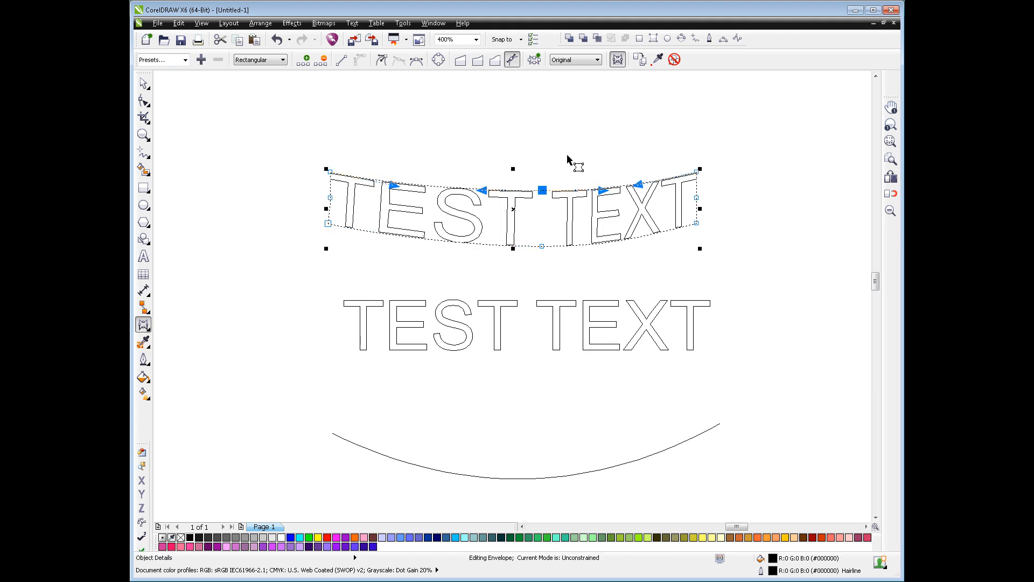
{"action": "left_click", "coordinate": [329, 172]}
{"action": "left_click_drag", "start_coordinate": [330, 172], "coordinate": [323, 197]}
{"action": "left_click", "coordinate": [360, 135]}
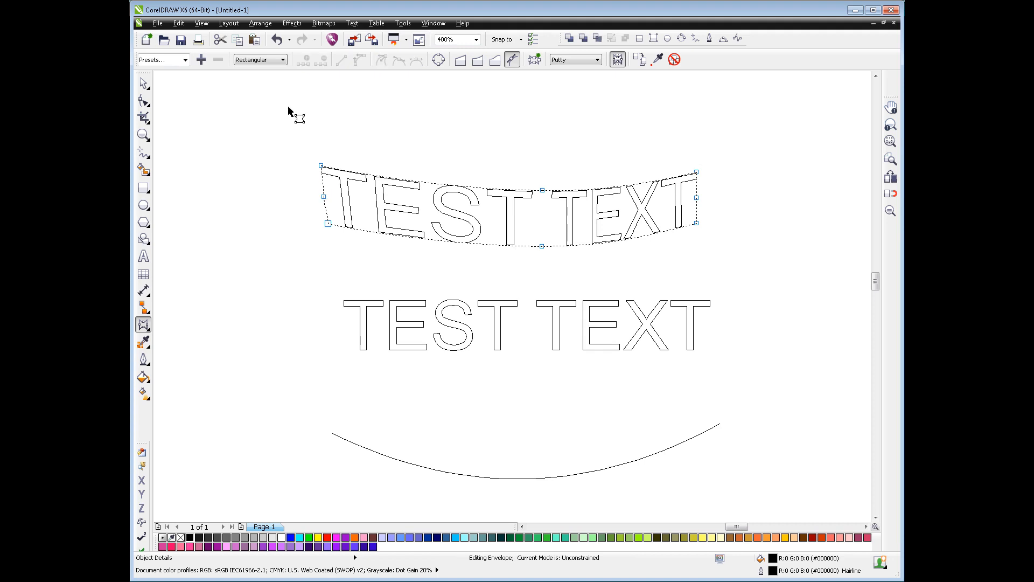
{"action": "left_click", "coordinate": [144, 83]}
{"action": "left_click", "coordinate": [521, 132]}
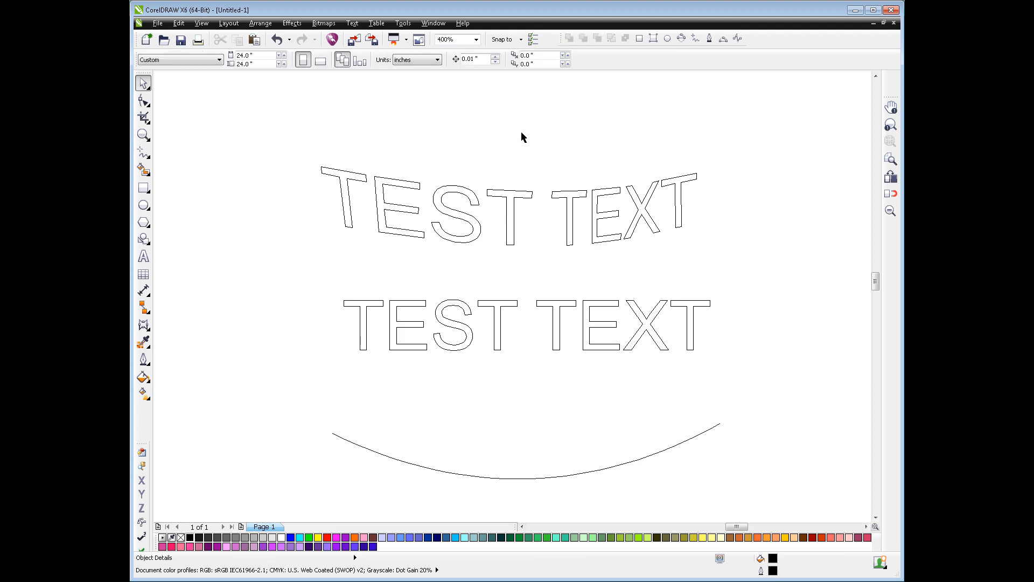
{"action": "left_click", "coordinate": [579, 202]}
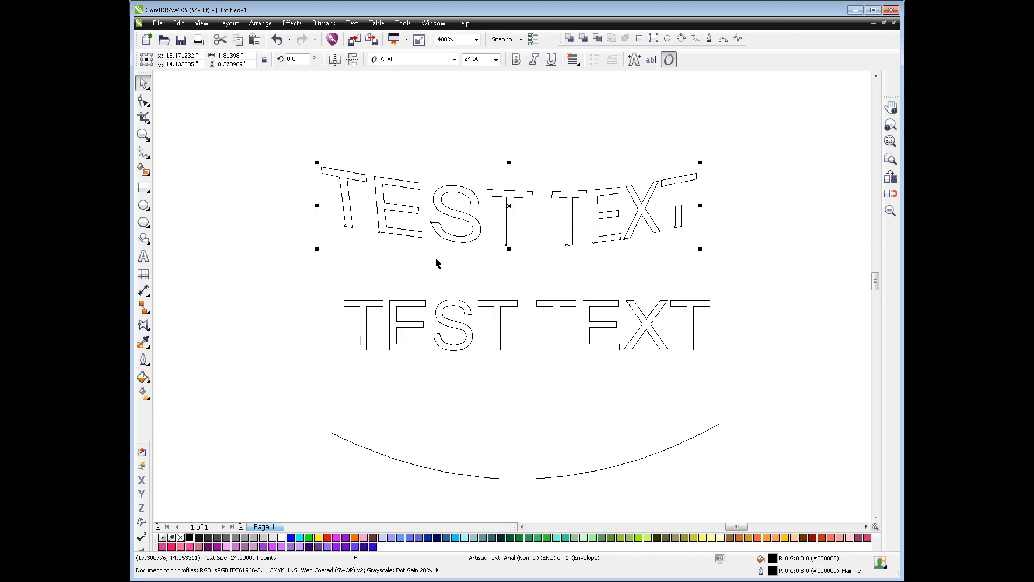
{"action": "left_click", "coordinate": [143, 256]}
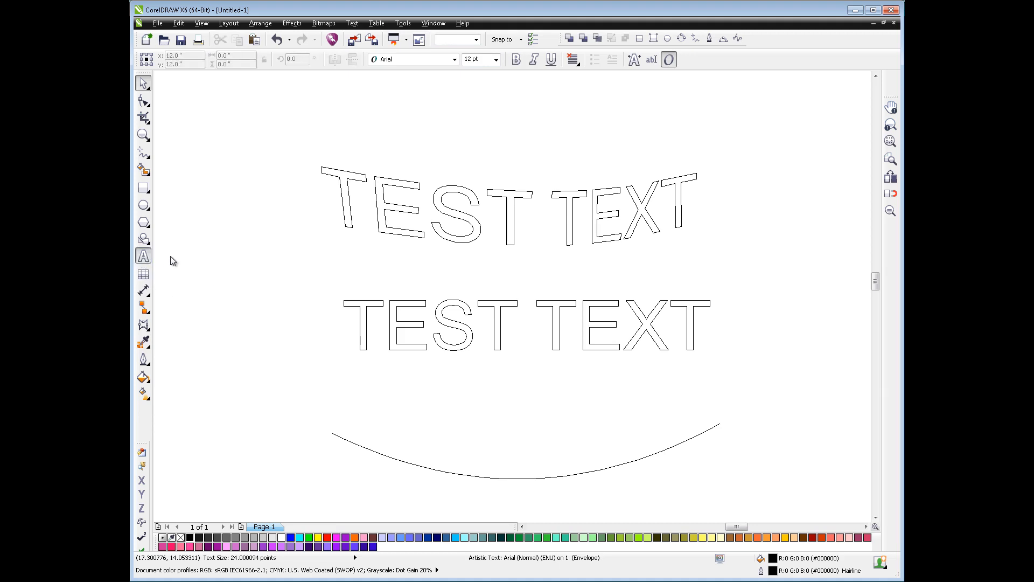
{"action": "left_click", "coordinate": [507, 210]}
{"action": "key", "text": "ctrl+shift+t"}
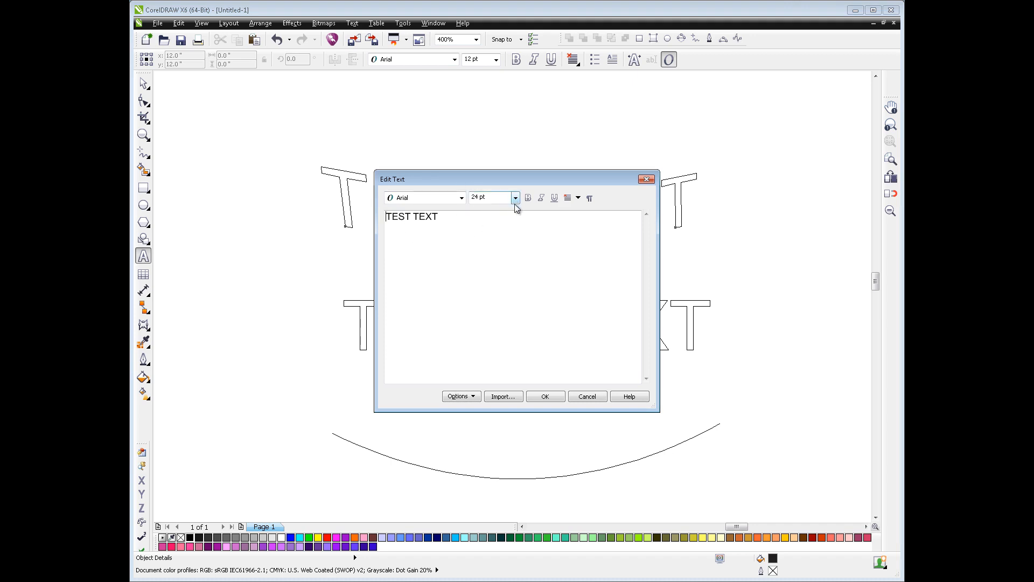
{"action": "left_click", "coordinate": [584, 398]}
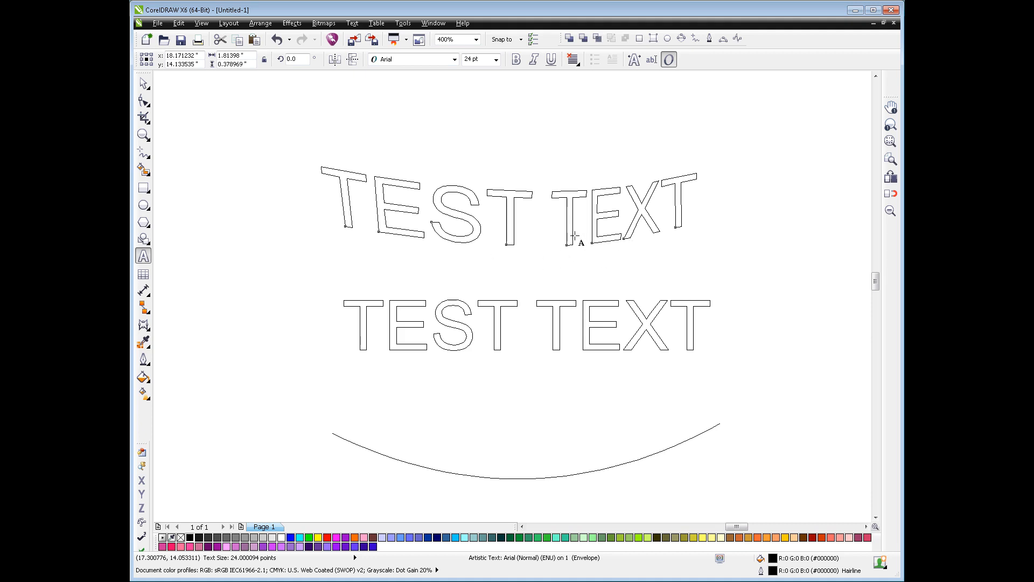
Append " ccccccc" to the enveloped TEST TEXT through the Edit Text dialog
{"action": "key", "text": "ctrl+shift+t"}
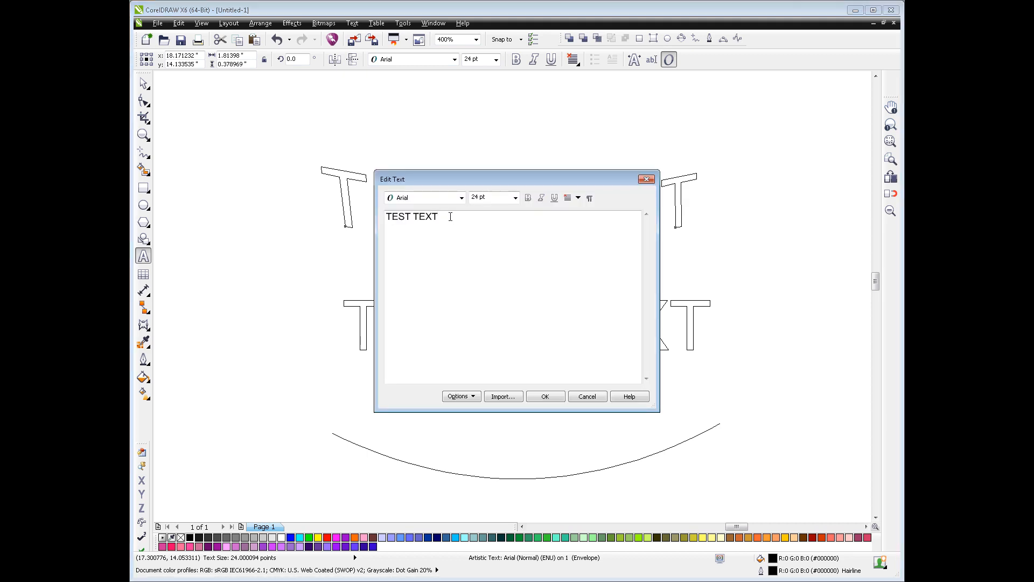
{"action": "type", "text": "ccccccc"}
{"action": "left_click", "coordinate": [546, 397]}
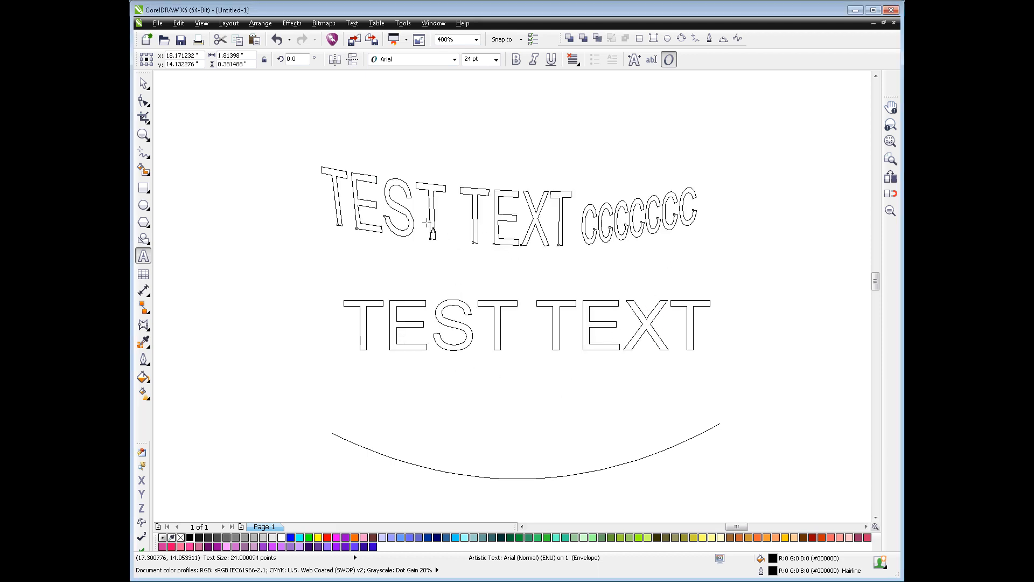
Shorten the enveloped text to the single word TEST in the Edit Text dialog
{"action": "key", "text": "ctrl+shift+t"}
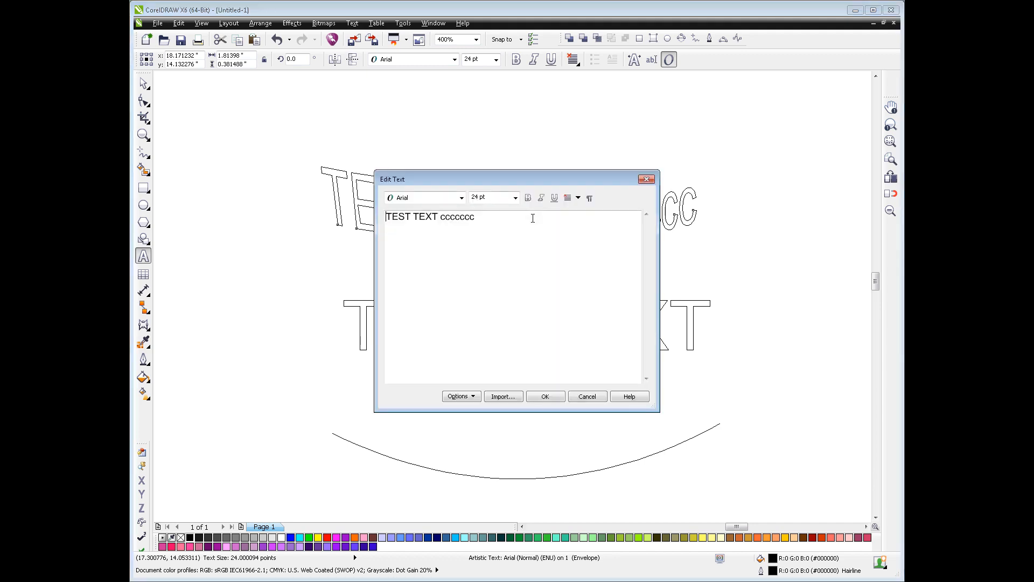
{"action": "left_click_drag", "start_coordinate": [412, 217], "coordinate": [507, 217]}
{"action": "key", "text": "Delete"}
{"action": "left_click", "coordinate": [547, 396]}
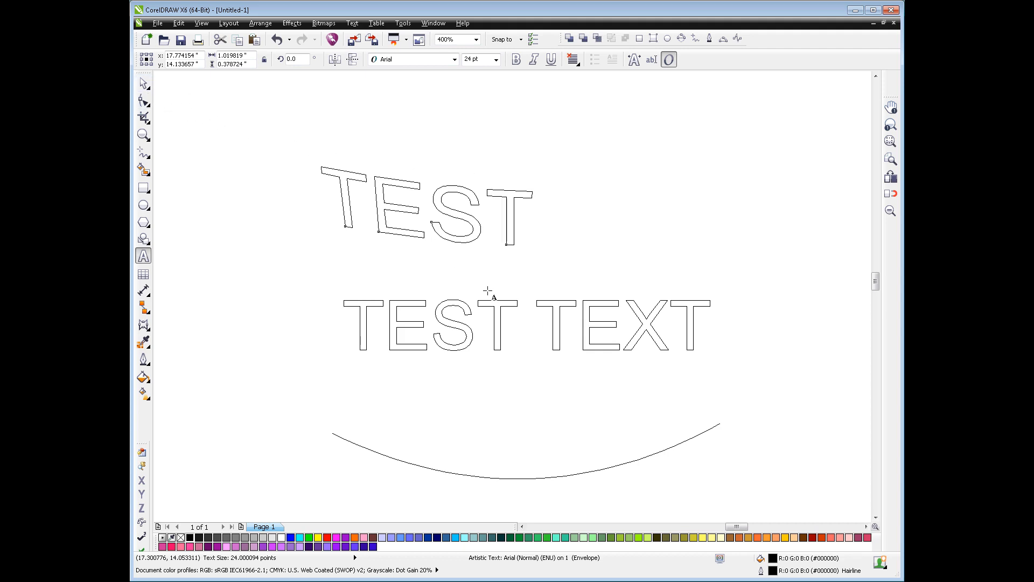
Change the enveloped text back to TEST TEXT in the Edit Text dialog
{"action": "left_click", "coordinate": [465, 237]}
{"action": "type", "text": "TEST TEXT"}
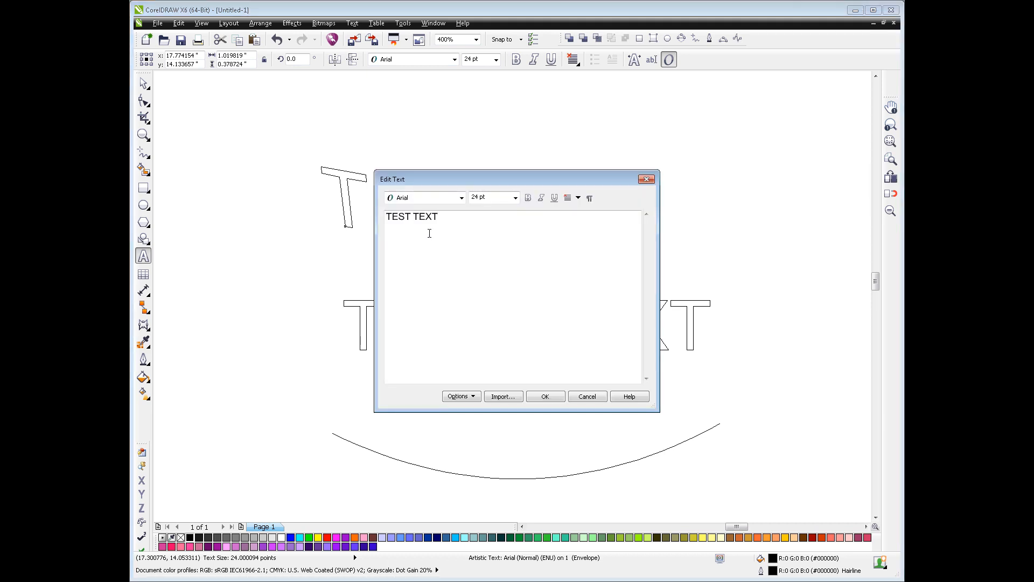
{"action": "left_click", "coordinate": [545, 396]}
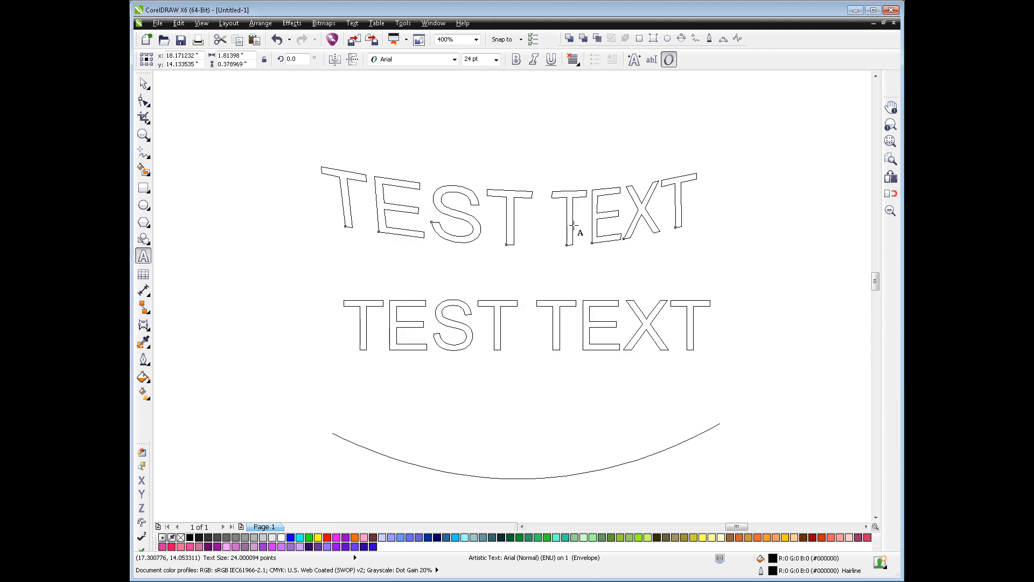
{"action": "key", "text": "Escape"}
{"action": "key", "text": "F4"}
{"action": "key", "text": "F10"}
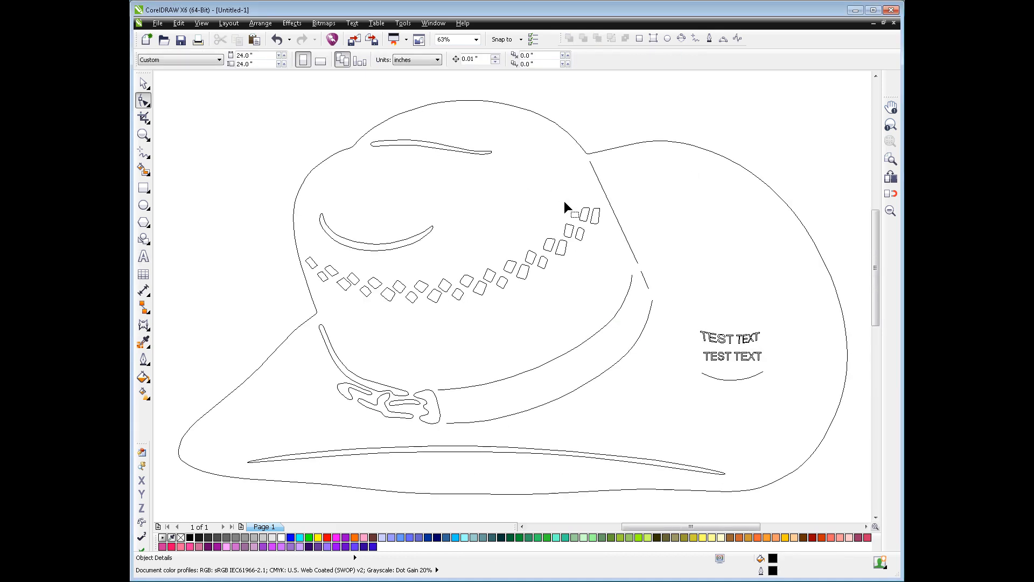
{"action": "key", "text": "shift+F2"}
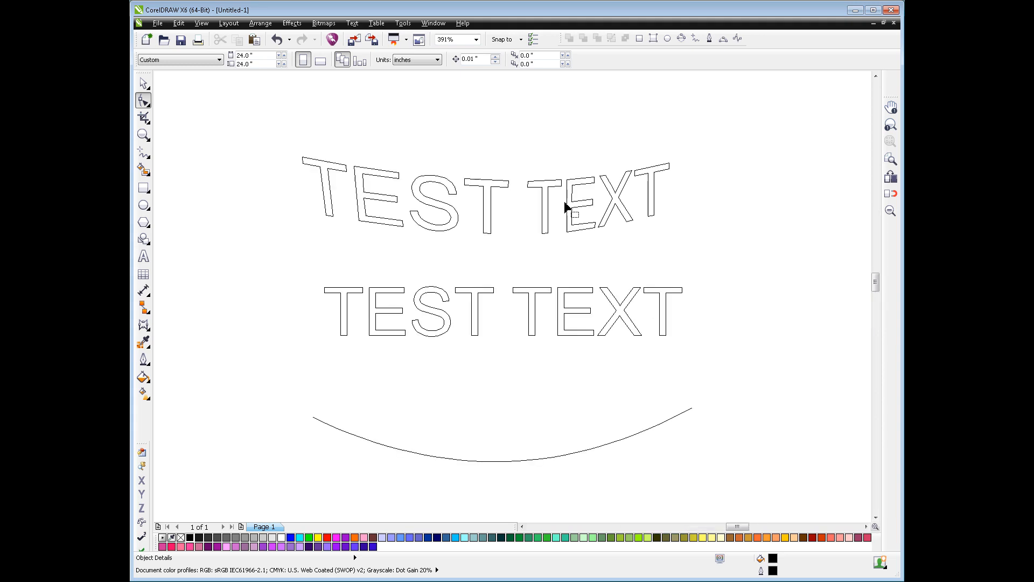
Fit the straight TEST TEXT to the curved line below it
{"action": "left_click", "coordinate": [143, 83]}
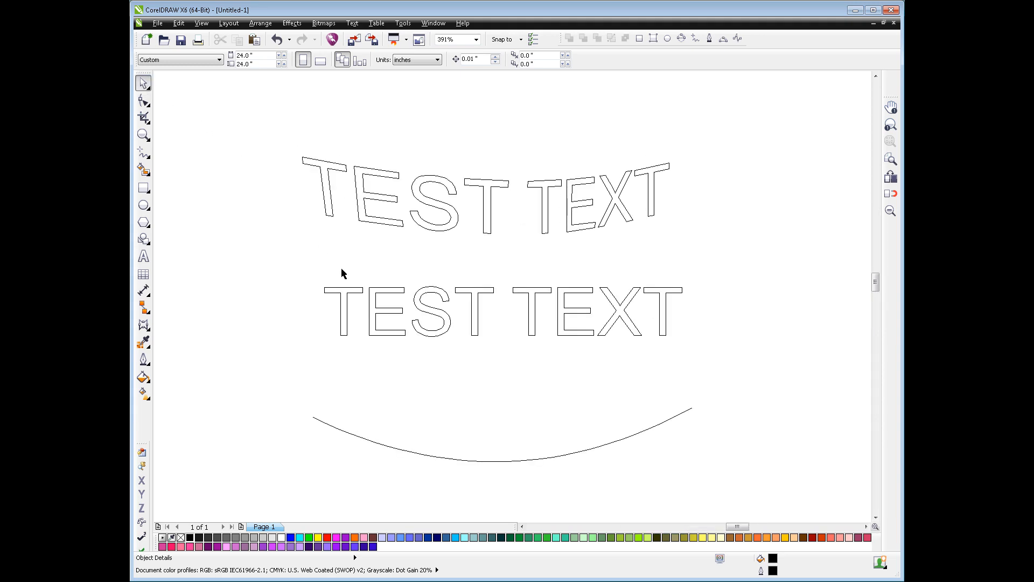
{"action": "left_click", "coordinate": [445, 327]}
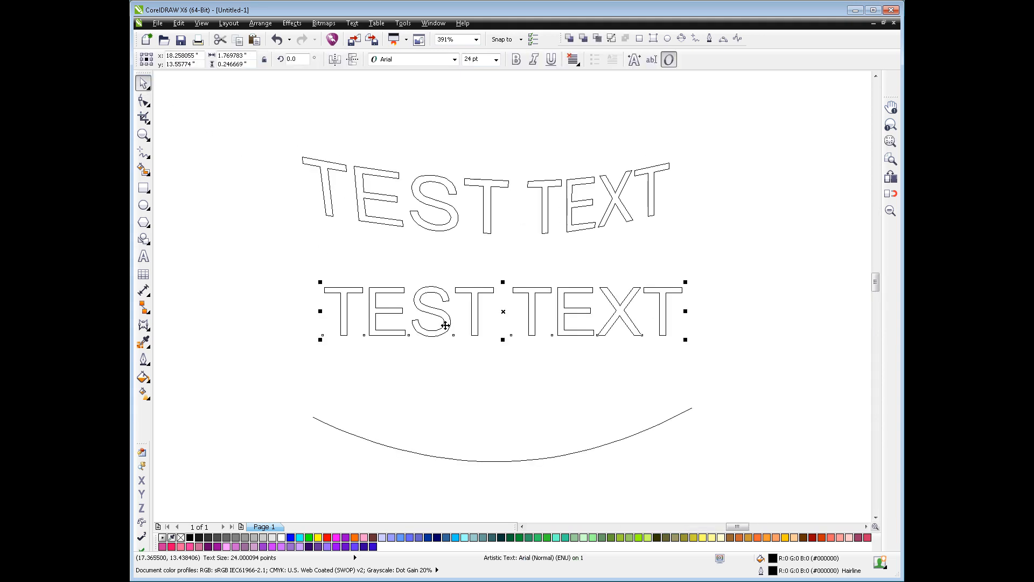
{"action": "left_click", "coordinate": [452, 459], "text": "shift"}
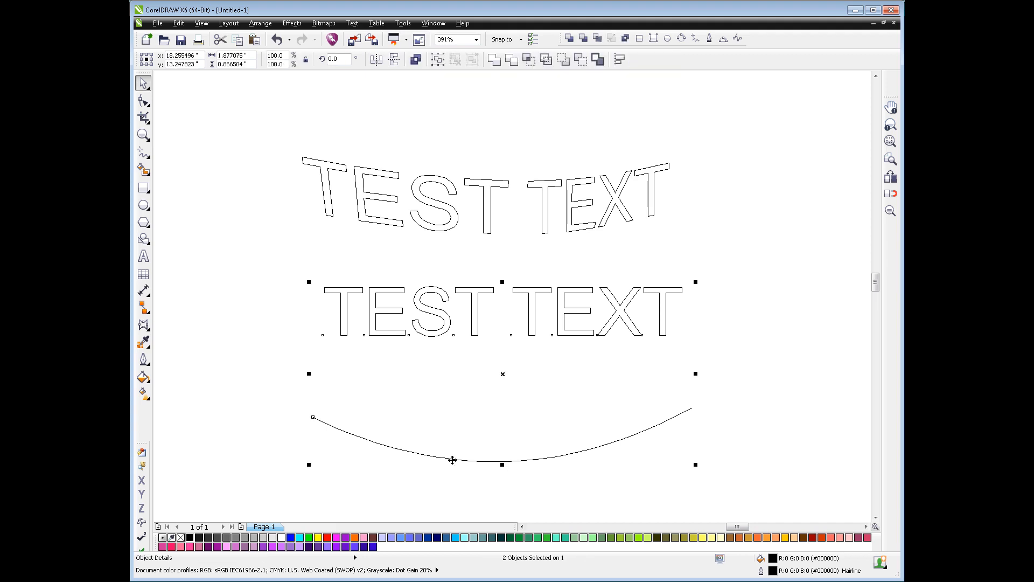
{"action": "left_click", "coordinate": [349, 24]}
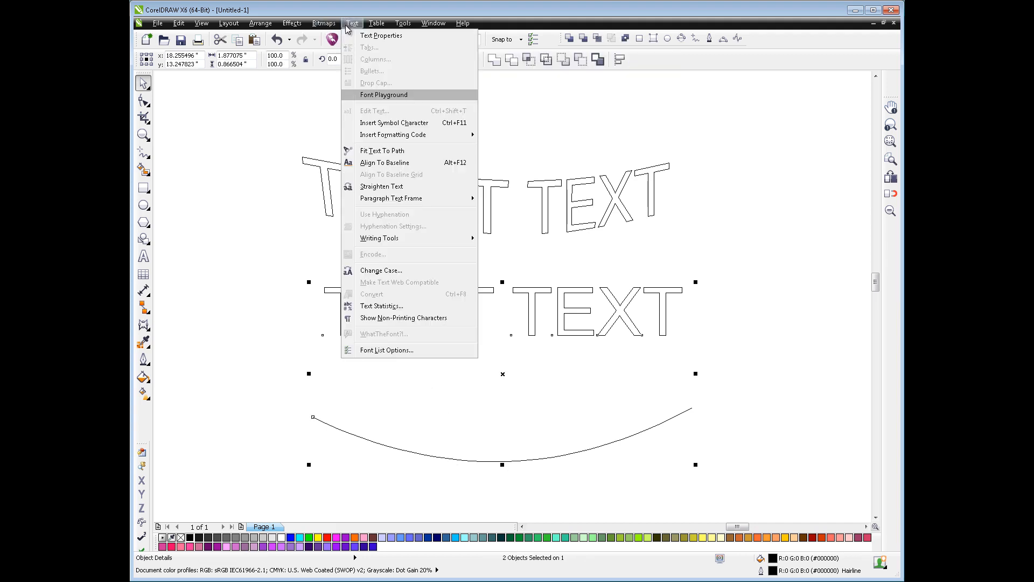
{"action": "left_click", "coordinate": [377, 151]}
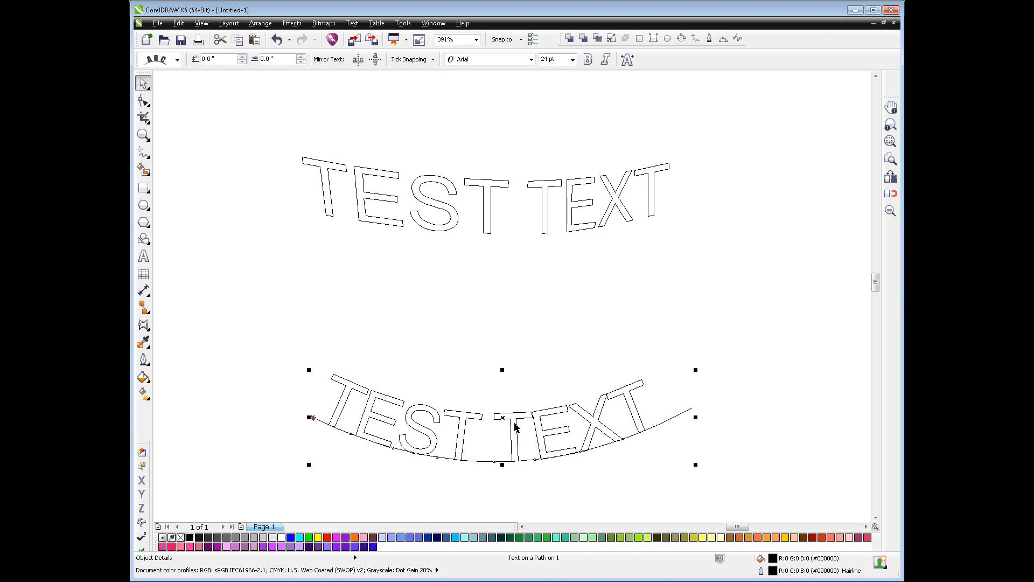
Compare the third and fourth text orientation styles on the curved text and keep the third, with upright stems and skewed crossbars
{"action": "left_click", "coordinate": [177, 59]}
{"action": "left_click", "coordinate": [167, 101]}
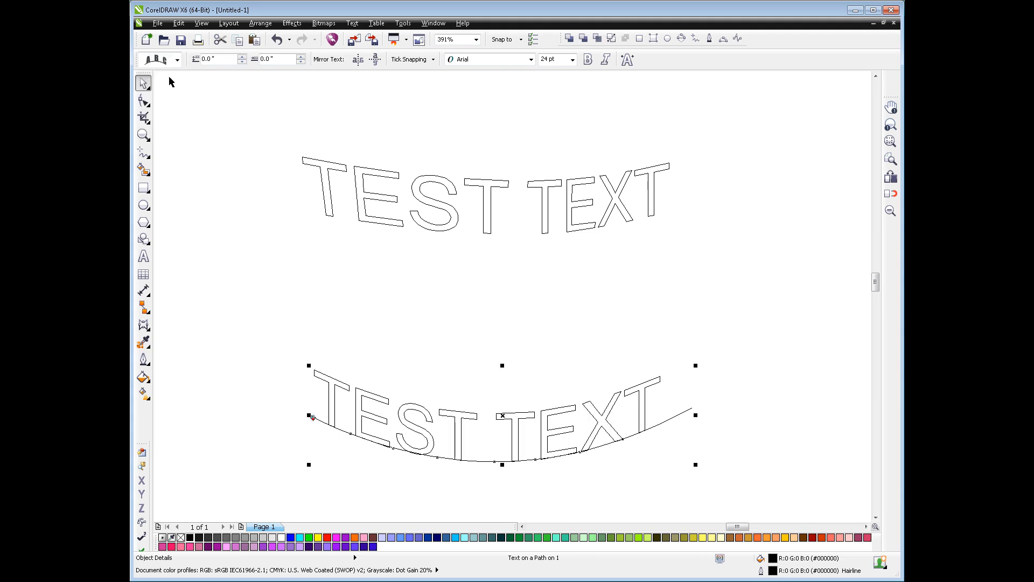
{"action": "left_click", "coordinate": [177, 60]}
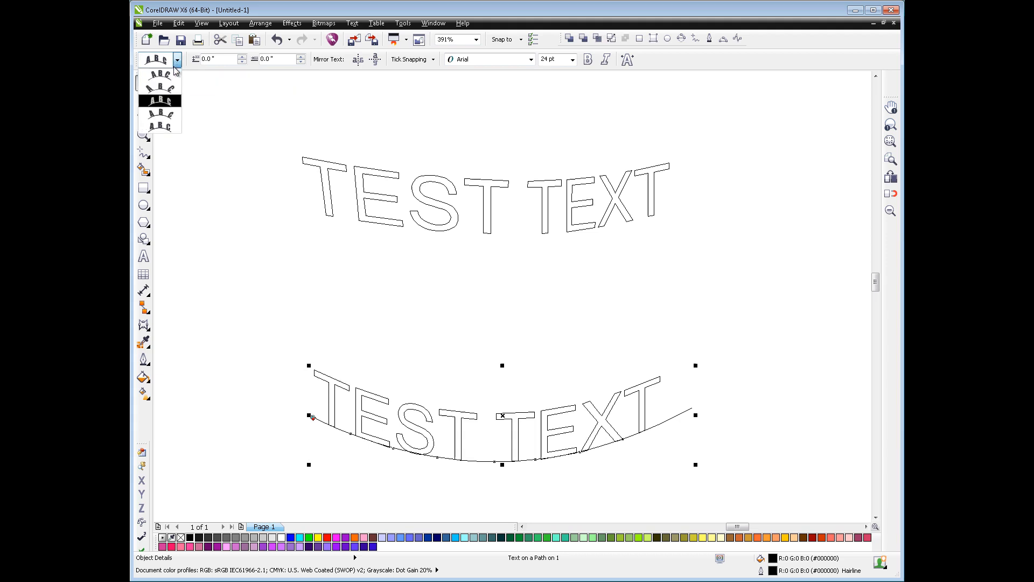
{"action": "left_click", "coordinate": [169, 118]}
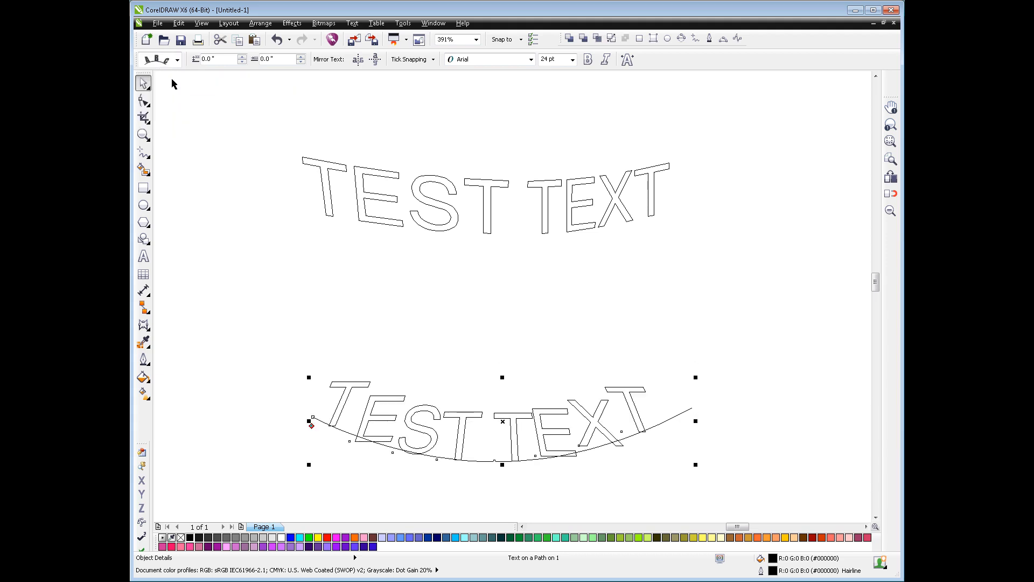
{"action": "left_click", "coordinate": [177, 60]}
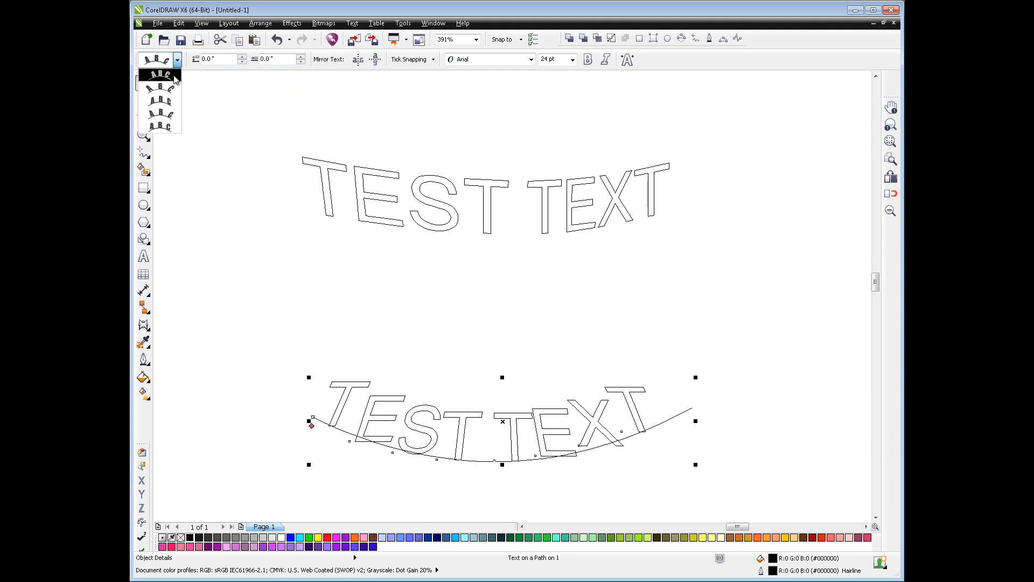
{"action": "left_click", "coordinate": [170, 101]}
{"action": "left_click", "coordinate": [583, 345]}
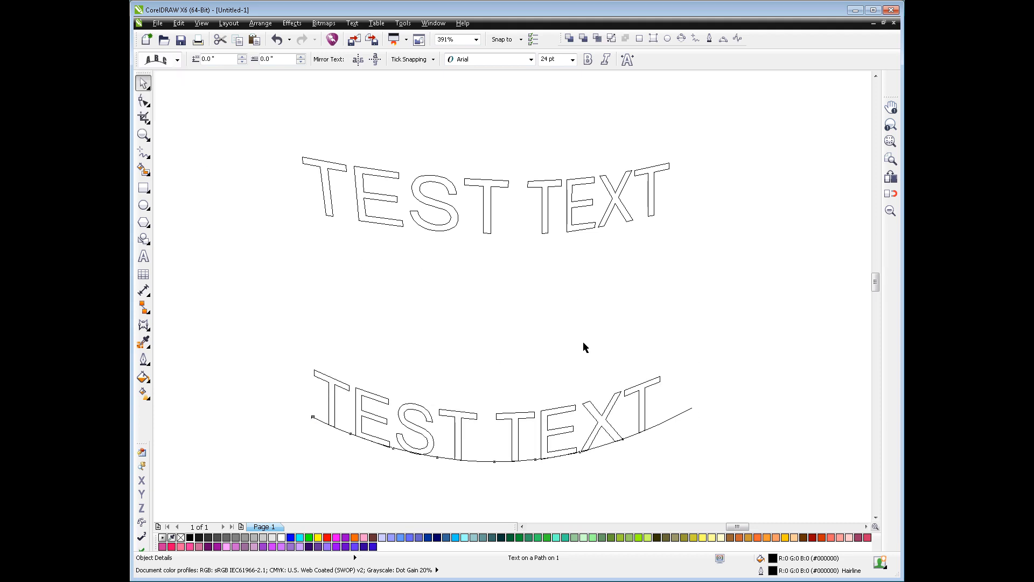
Try wider character spacing on all of the path text with the Text tool, and undo it
{"action": "left_click", "coordinate": [599, 414]}
{"action": "left_click", "coordinate": [143, 256]}
{"action": "left_click", "coordinate": [496, 422]}
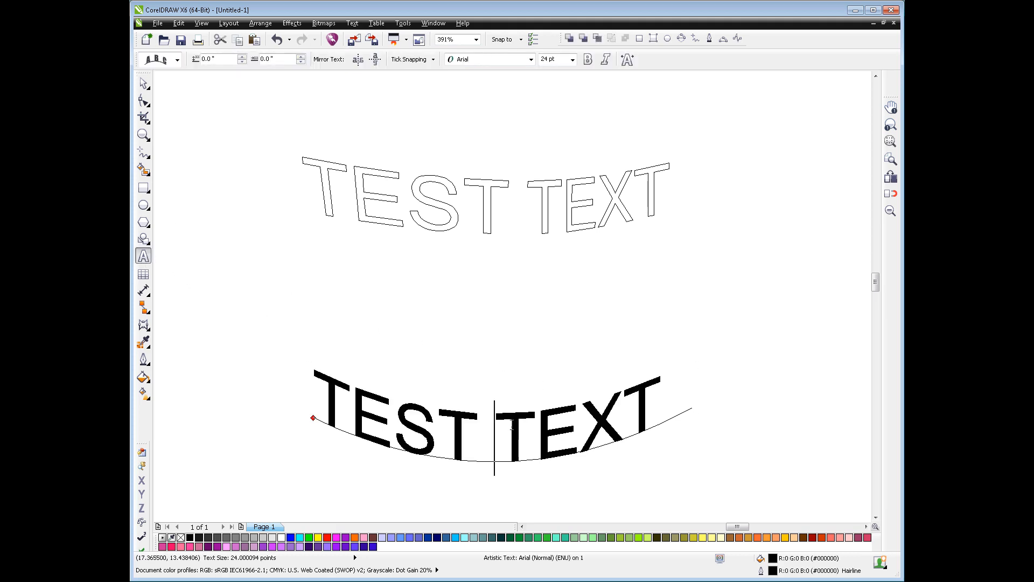
{"action": "left_click_drag", "start_coordinate": [496, 422], "coordinate": [603, 429]}
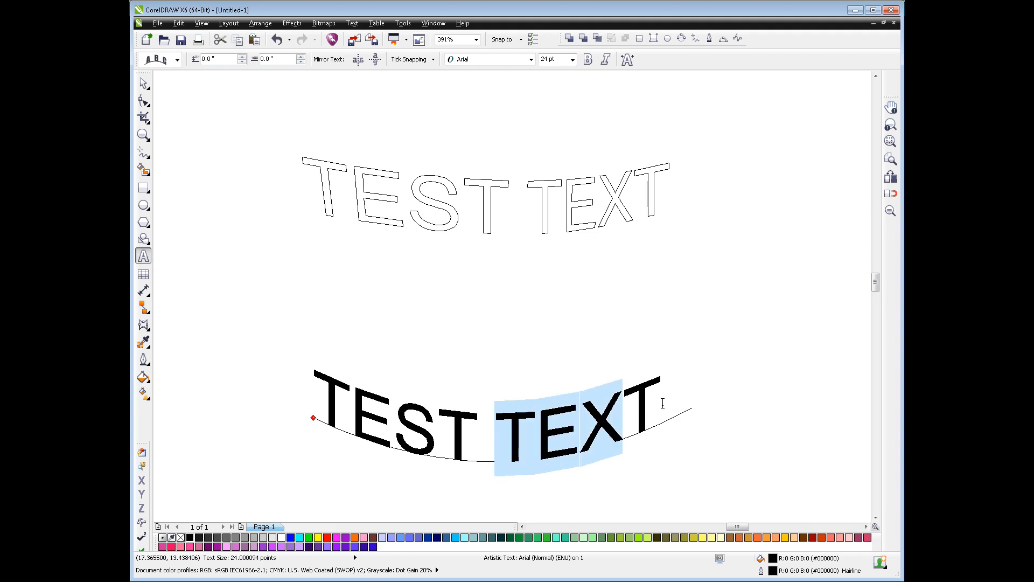
{"action": "left_click_drag", "start_coordinate": [317, 390], "coordinate": [704, 406]}
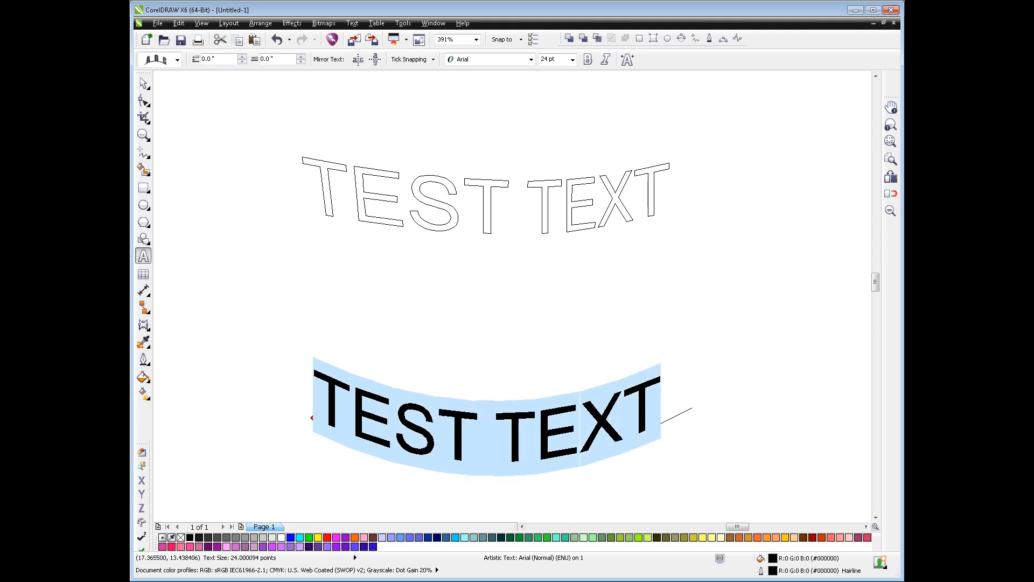
{"action": "key", "text": "ctrl+shift+period"}
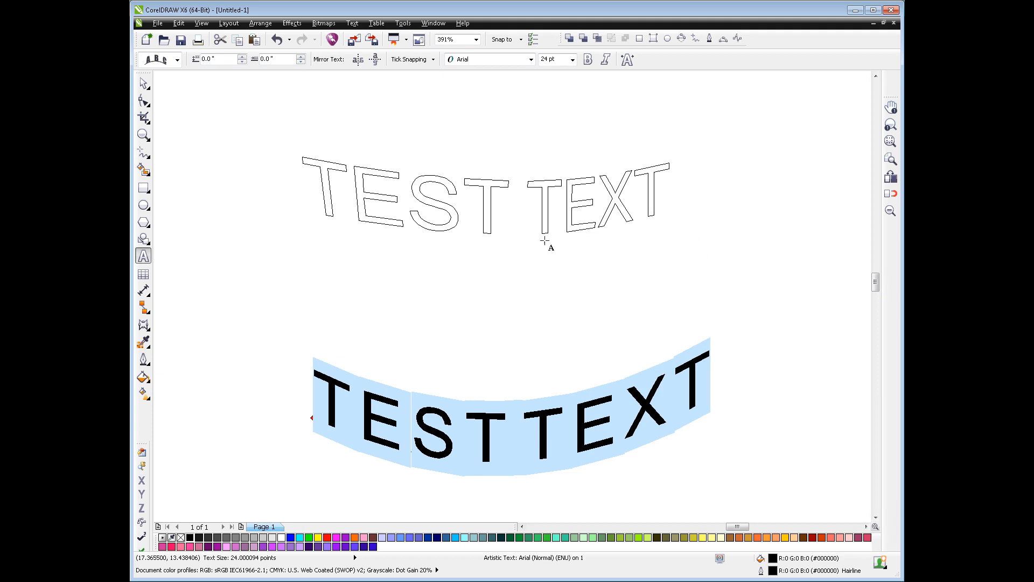
{"action": "left_click", "coordinate": [274, 45]}
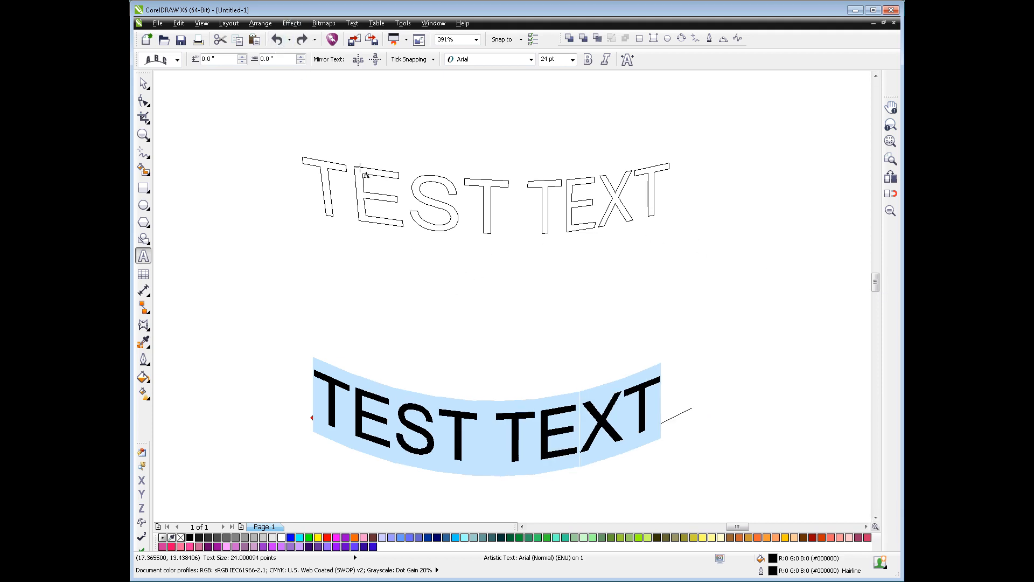
{"action": "left_click", "coordinate": [144, 83]}
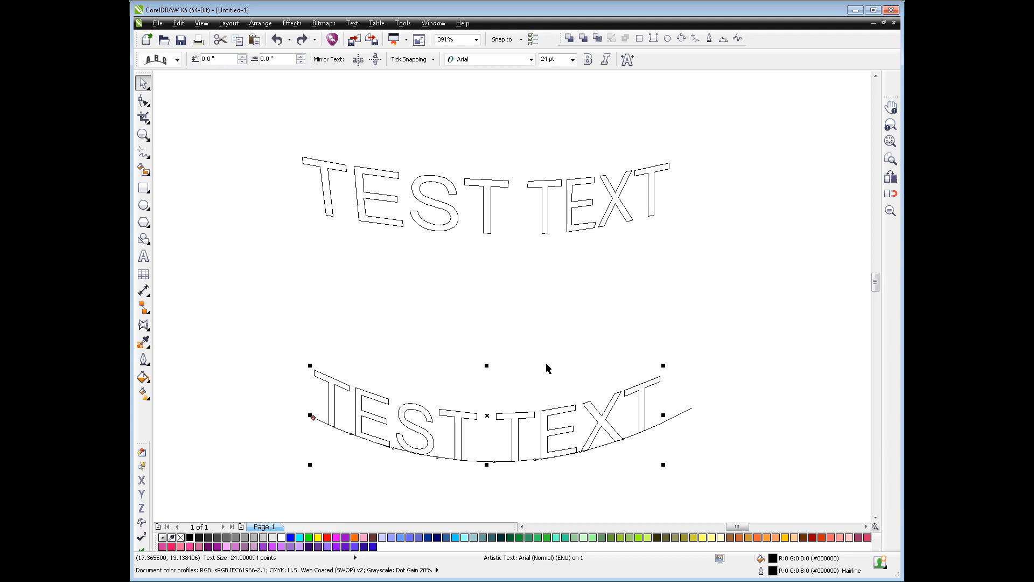
With the Shape tool, shift the seven characters after the first T slightly right along the path
{"action": "left_click", "coordinate": [144, 101]}
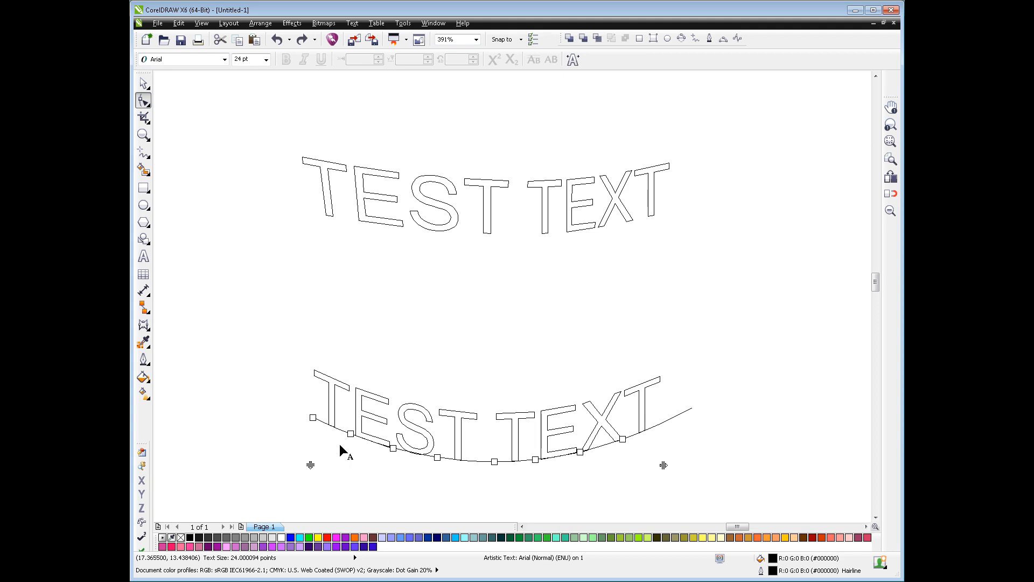
{"action": "left_click_drag", "start_coordinate": [341, 412], "coordinate": [644, 432]}
{"action": "left_click_drag", "start_coordinate": [624, 386], "coordinate": [653, 393]}
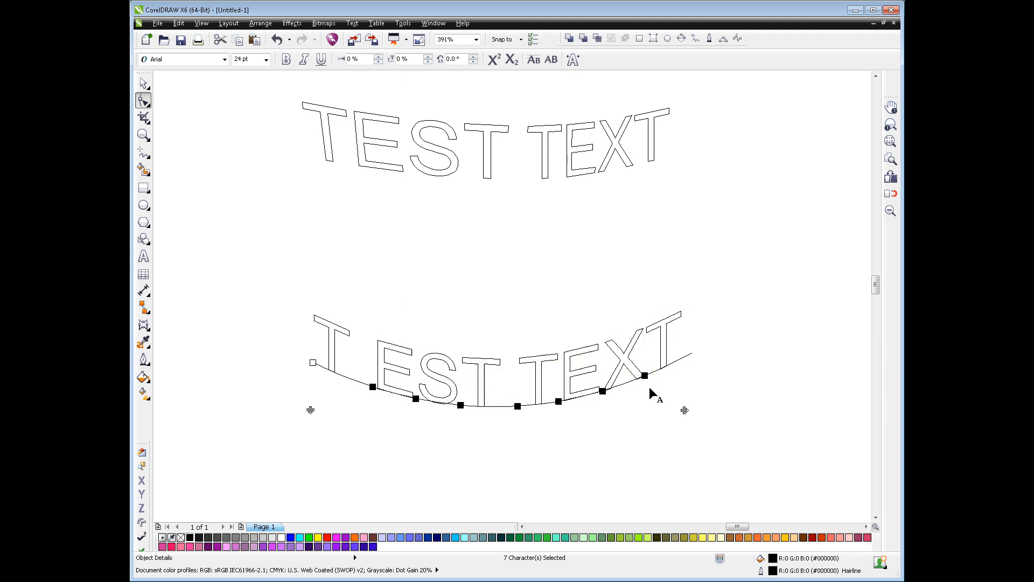
{"action": "left_click", "coordinate": [579, 447]}
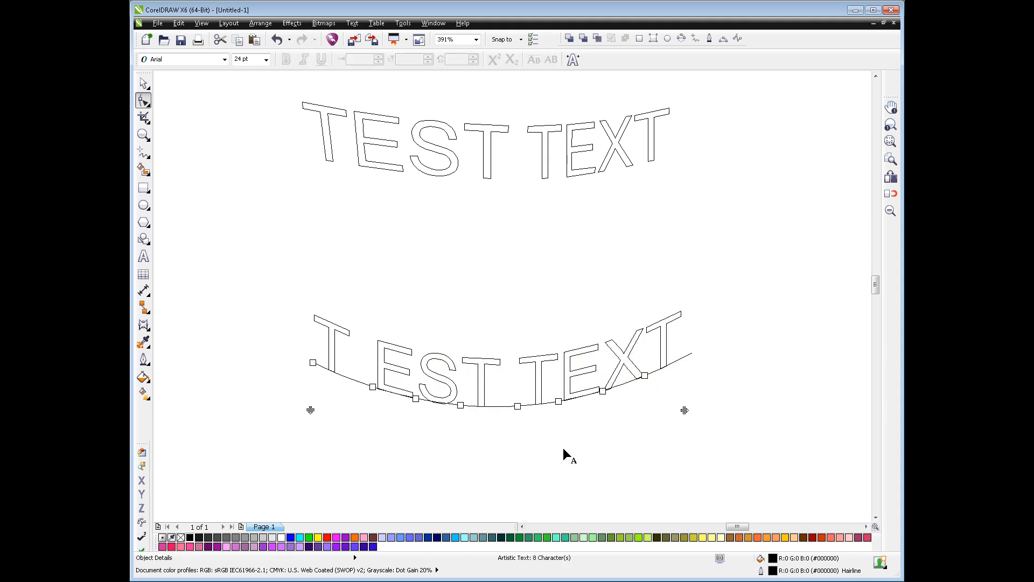
Slide the first E towards the initial T and nudge it to 15% horizontal and 15% vertical character shift
{"action": "left_click", "coordinate": [373, 387]}
{"action": "left_click_drag", "start_coordinate": [375, 388], "coordinate": [365, 366]}
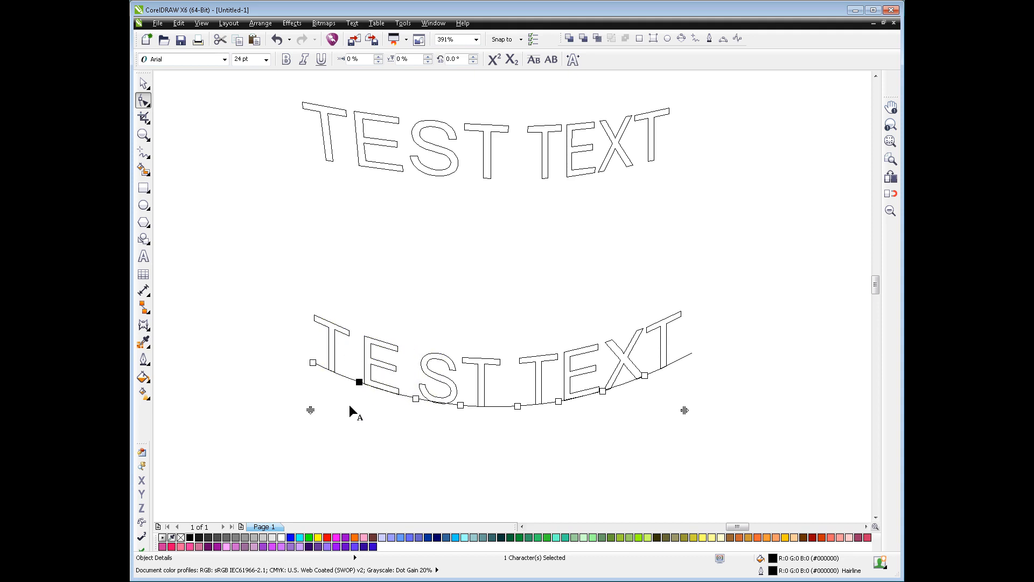
{"action": "key", "text": "Up"}
{"action": "key", "text": "Up"}
{"action": "key", "text": "Up"}
{"action": "key", "text": "Up"}
{"action": "key", "text": "Up"}
{"action": "key", "text": "Up"}
{"action": "key", "text": "Right"}
{"action": "key", "text": "Right"}
{"action": "key", "text": "Right"}
{"action": "key", "text": "Right"}
{"action": "key", "text": "Right"}
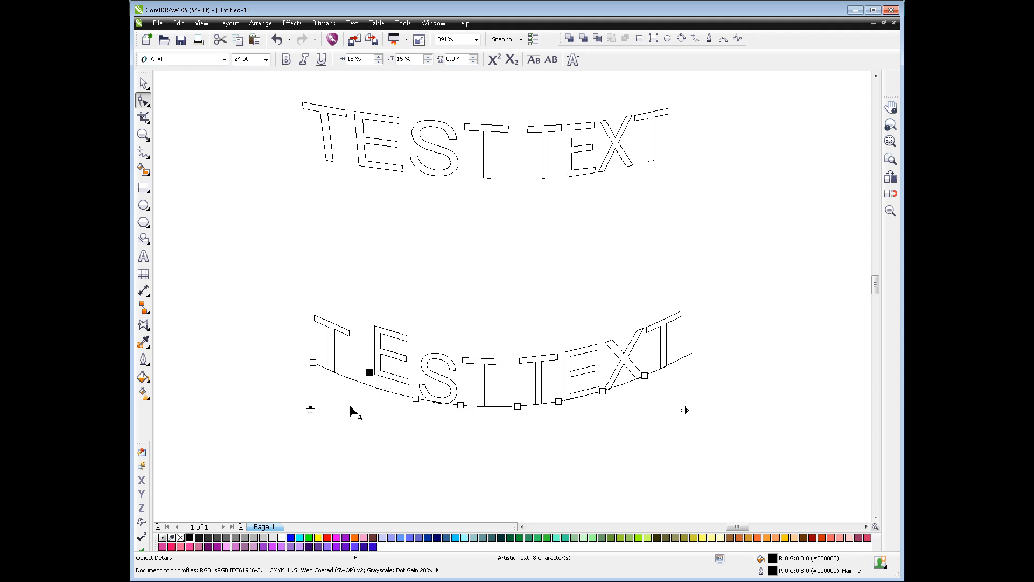
Nudge the first E left to a 6% horizontal shift, slide it right along the path, and finish character editing
{"action": "key", "text": "Left"}
{"action": "key", "text": "Left"}
{"action": "key", "text": "Left"}
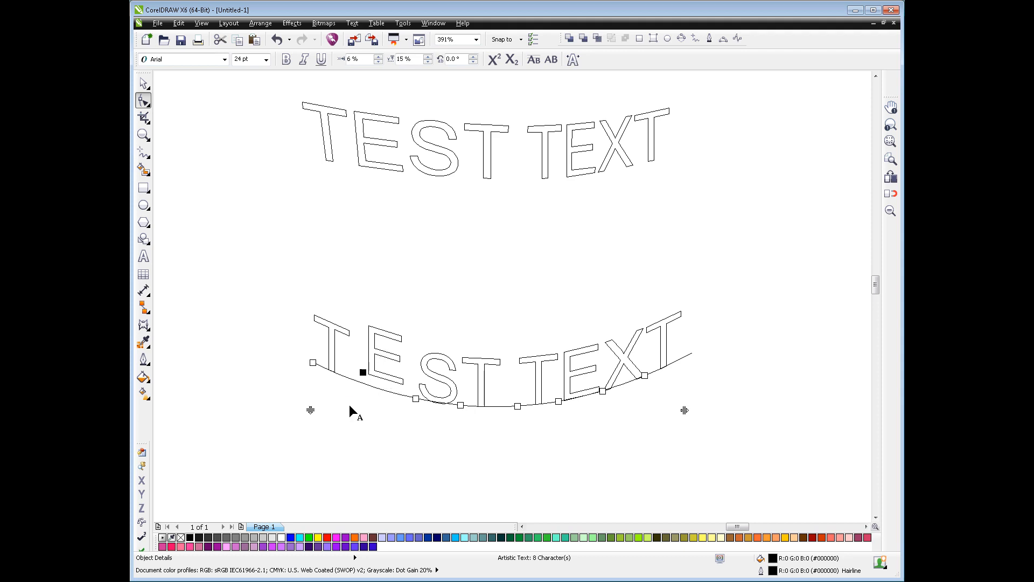
{"action": "mouse_move", "coordinate": [364, 372]}
{"action": "left_mouse_down"}
{"action": "mouse_move", "coordinate": [478, 400]}
{"action": "mouse_move", "coordinate": [533, 398]}
{"action": "mouse_move", "coordinate": [444, 393]}
{"action": "mouse_move", "coordinate": [344, 356]}
{"action": "mouse_move", "coordinate": [353, 358]}
{"action": "left_mouse_up"}
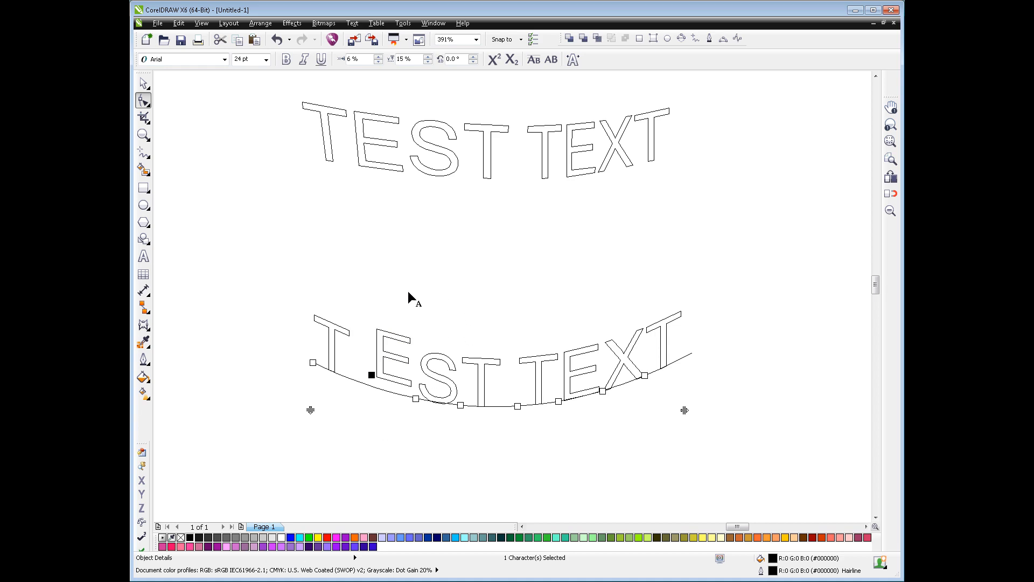
{"action": "left_click", "coordinate": [143, 83]}
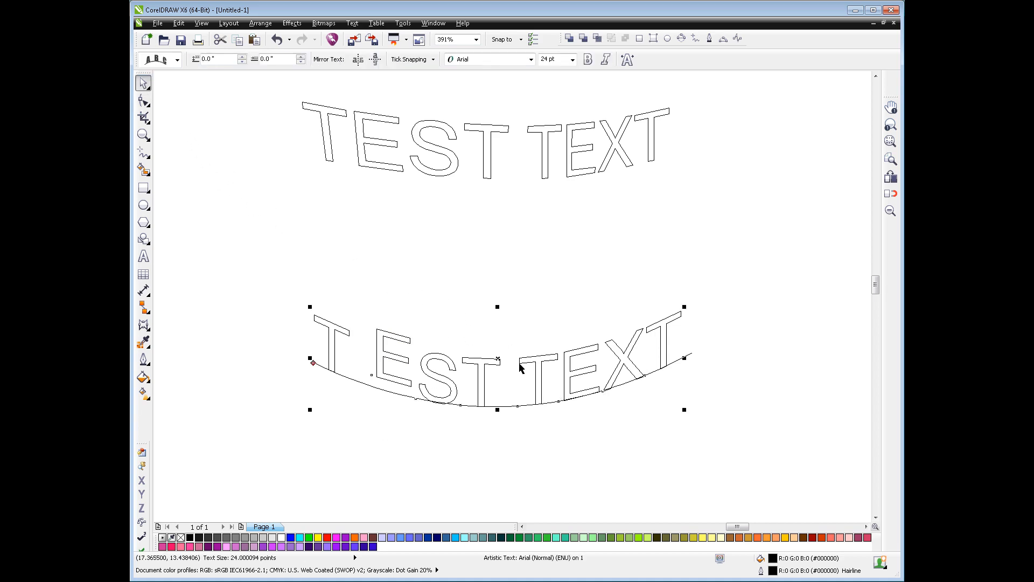
Narrow the text and its curve together to about 96.6% of their width
{"action": "left_click", "coordinate": [541, 441]}
{"action": "left_click", "coordinate": [535, 401]}
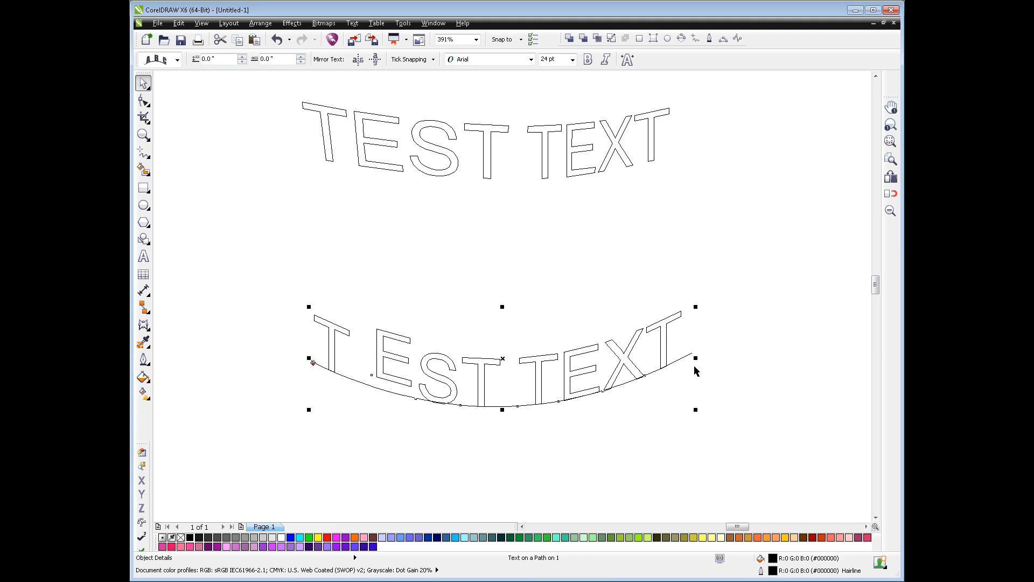
{"action": "mouse_move", "coordinate": [696, 359]}
{"action": "left_mouse_down"}
{"action": "mouse_move", "coordinate": [595, 365]}
{"action": "mouse_move", "coordinate": [587, 375]}
{"action": "mouse_move", "coordinate": [683, 363]}
{"action": "left_mouse_up"}
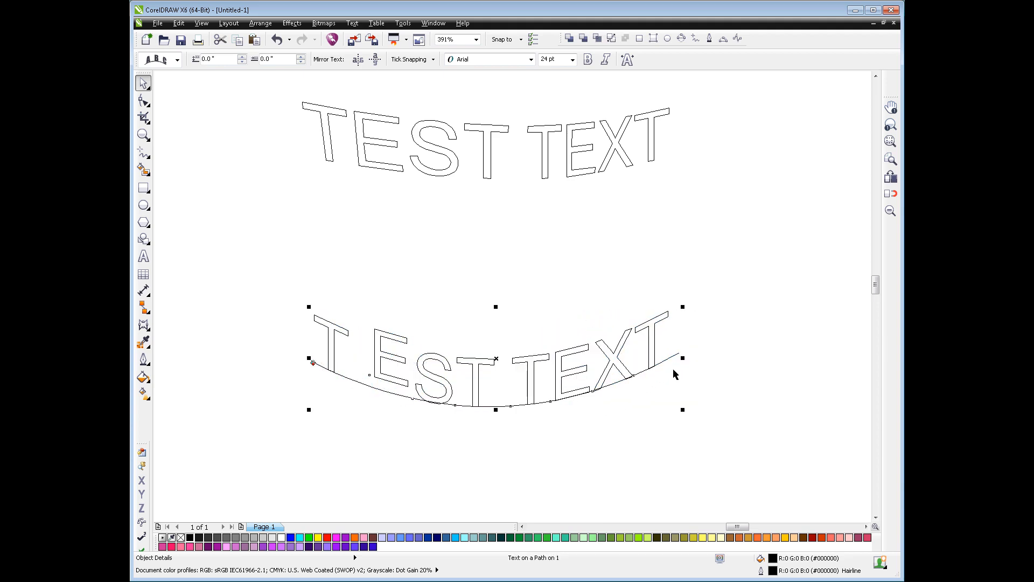
Examine what gets selected for the text alone, the text with its path, and the control curve alone
{"action": "left_click", "coordinate": [654, 346]}
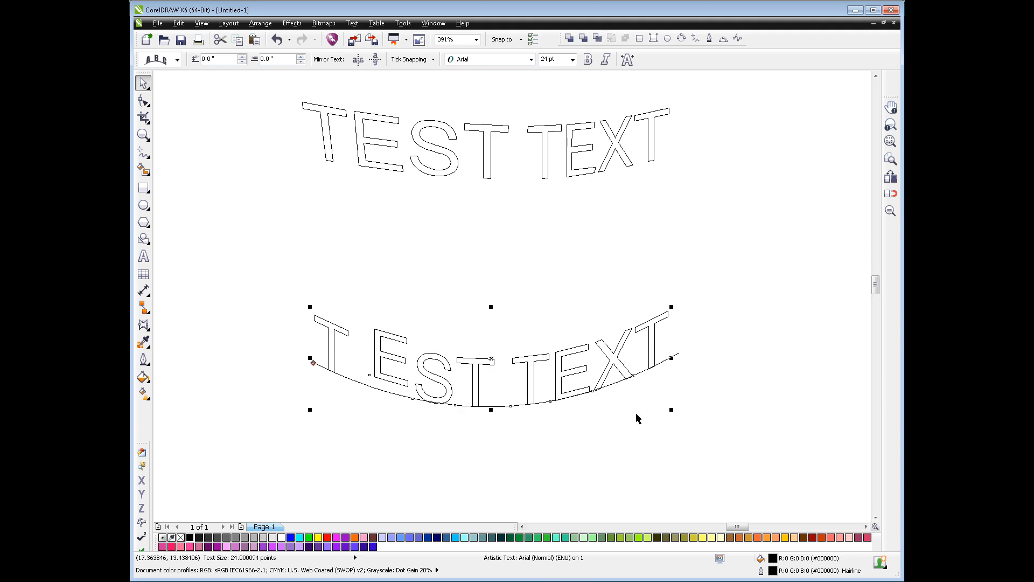
{"action": "left_click", "coordinate": [664, 365]}
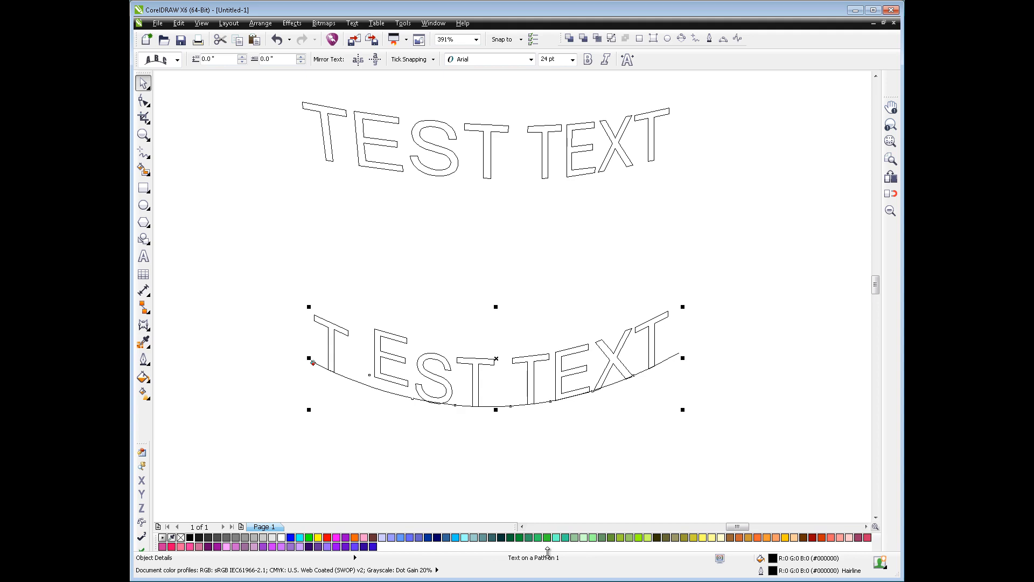
{"action": "left_click", "coordinate": [671, 358]}
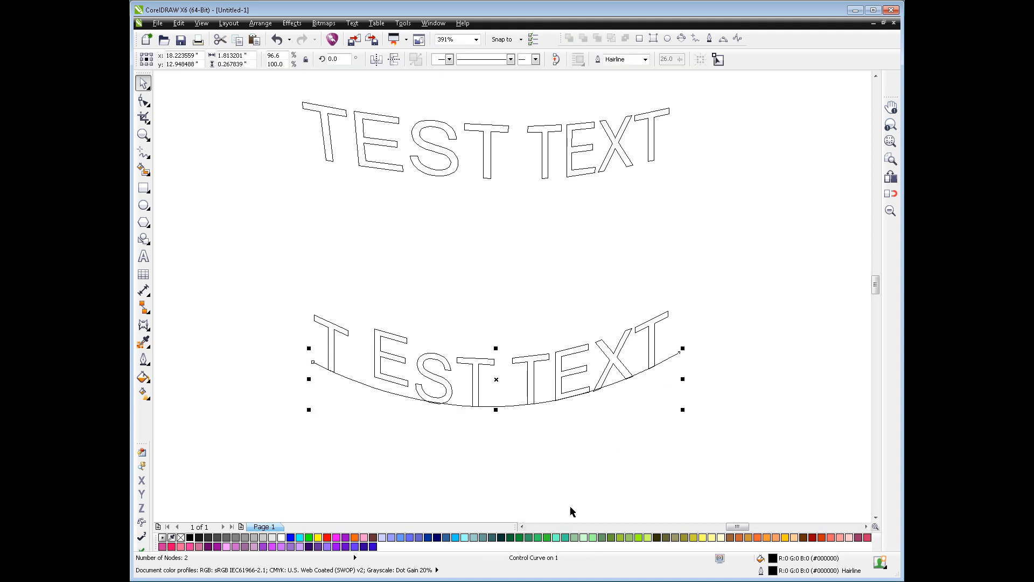
{"action": "left_click", "coordinate": [621, 403]}
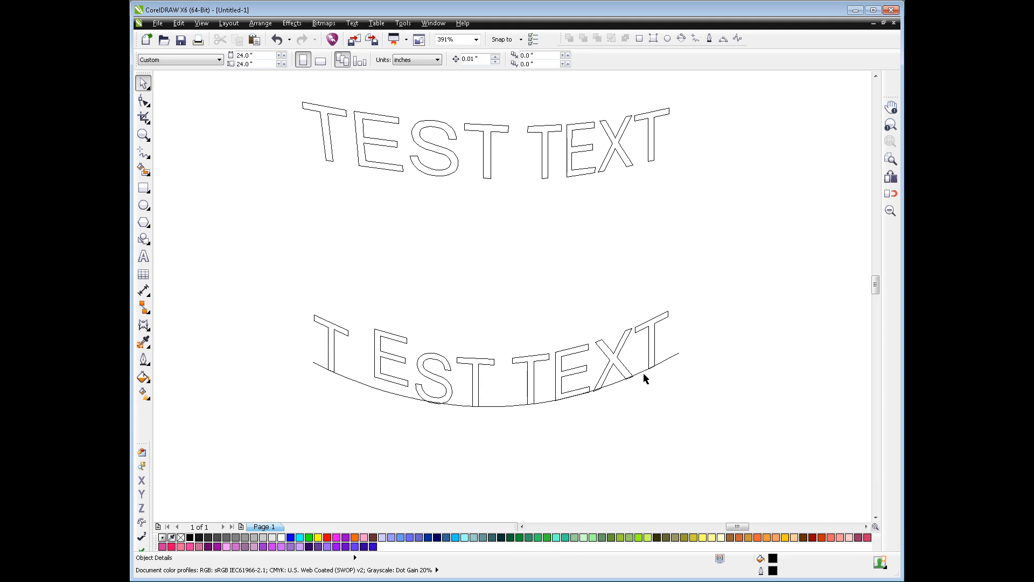
Select the text together with its path and rotate both counterclockwise so the right end rises
{"action": "left_click", "coordinate": [645, 375]}
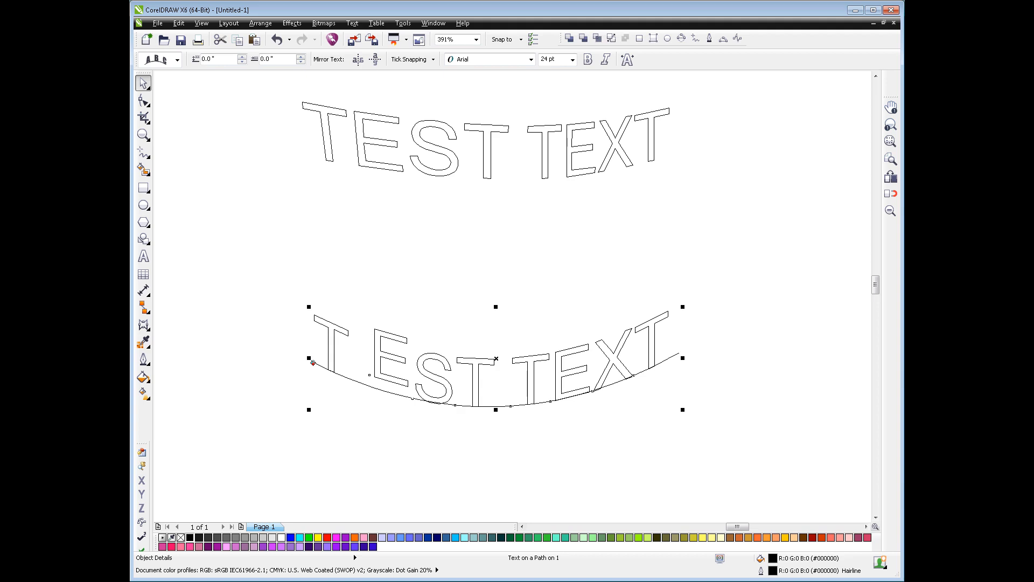
{"action": "key", "text": "ctrl+z"}
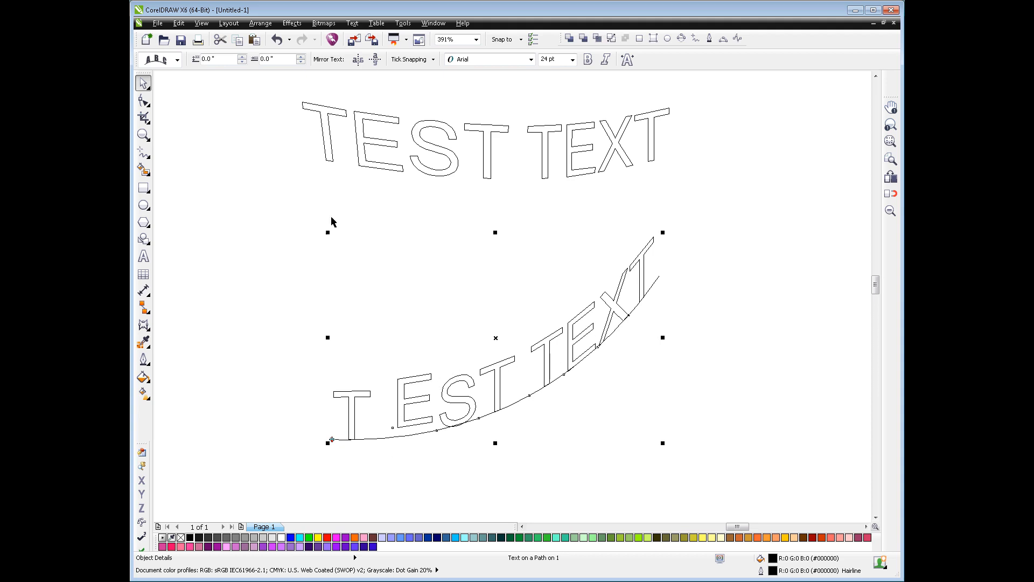
Try the fourth orientation style, with level crossbars and slanted stems, on the rotated text and return to the third style
{"action": "left_click", "coordinate": [161, 59]}
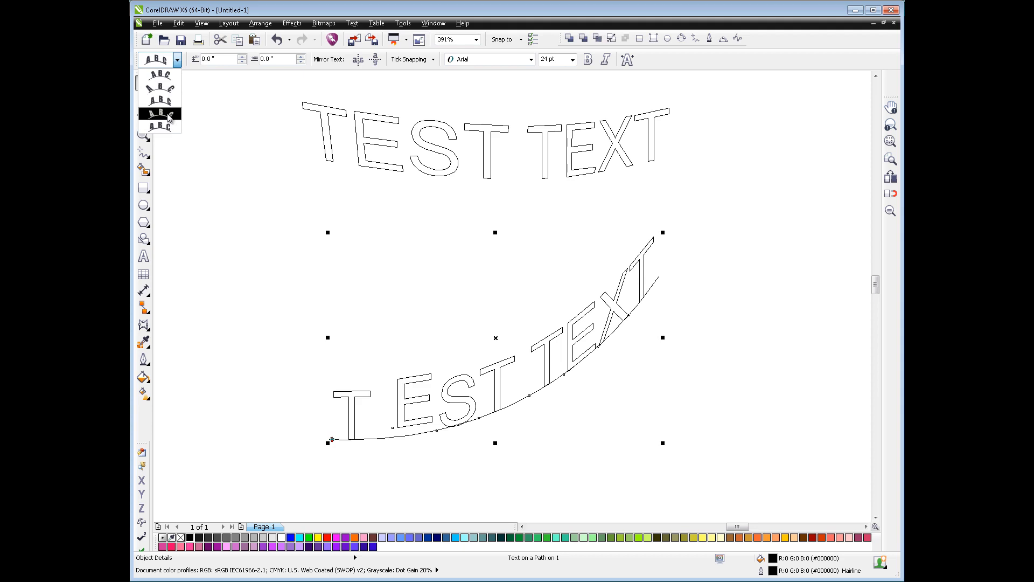
{"action": "left_click", "coordinate": [166, 115]}
{"action": "left_click", "coordinate": [175, 60]}
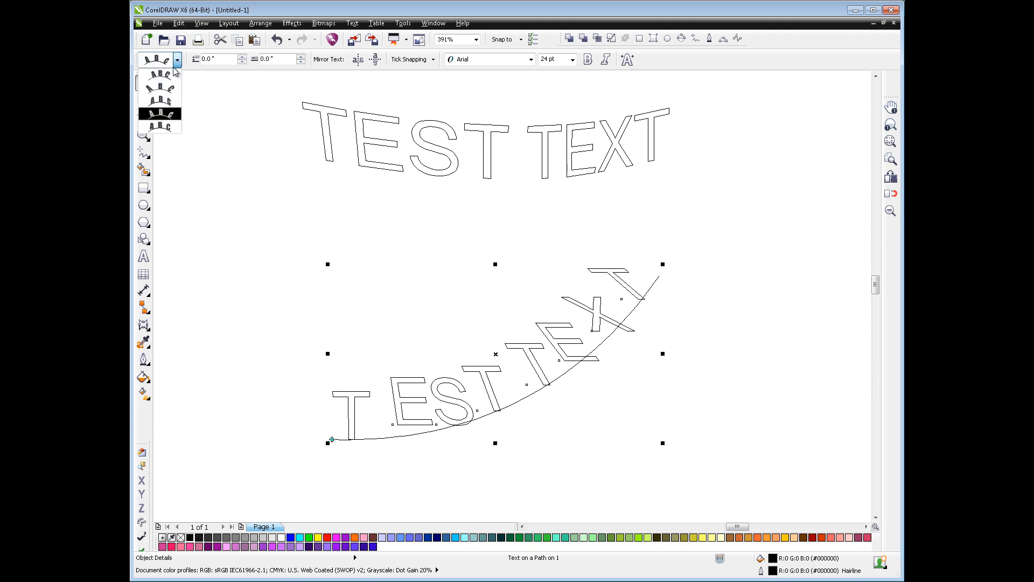
{"action": "left_click", "coordinate": [167, 102]}
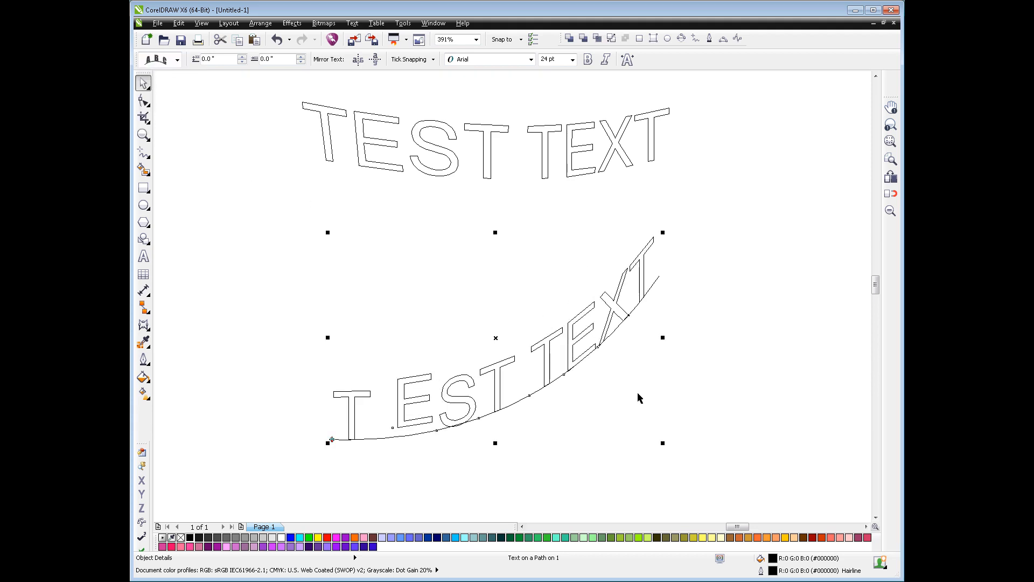
Undo the last rotation of the path-fitted text and rotate the enveloped text slightly clockwise, to 356.7°
{"action": "key", "text": "ctrl+z"}
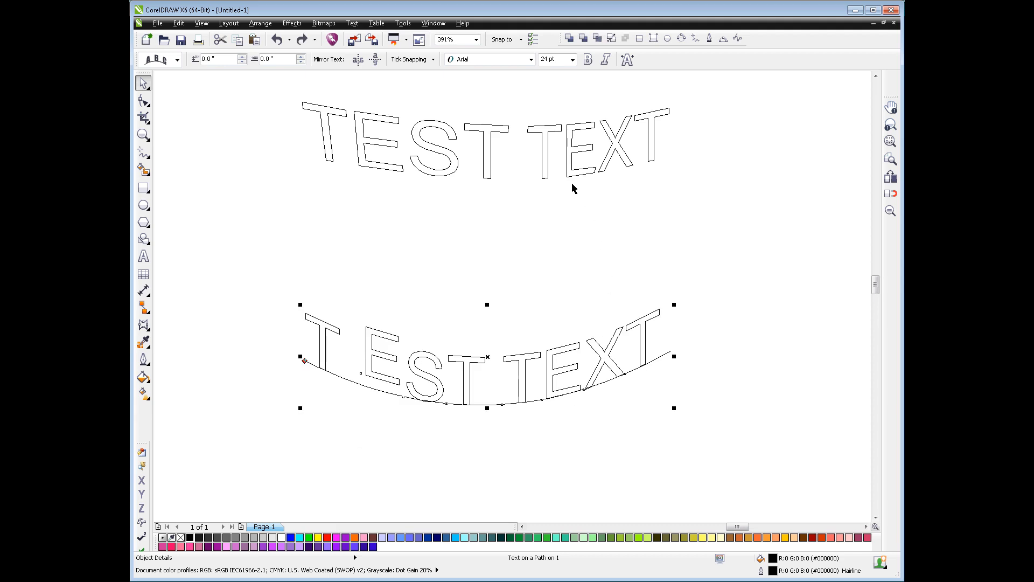
{"action": "left_click", "coordinate": [548, 178]}
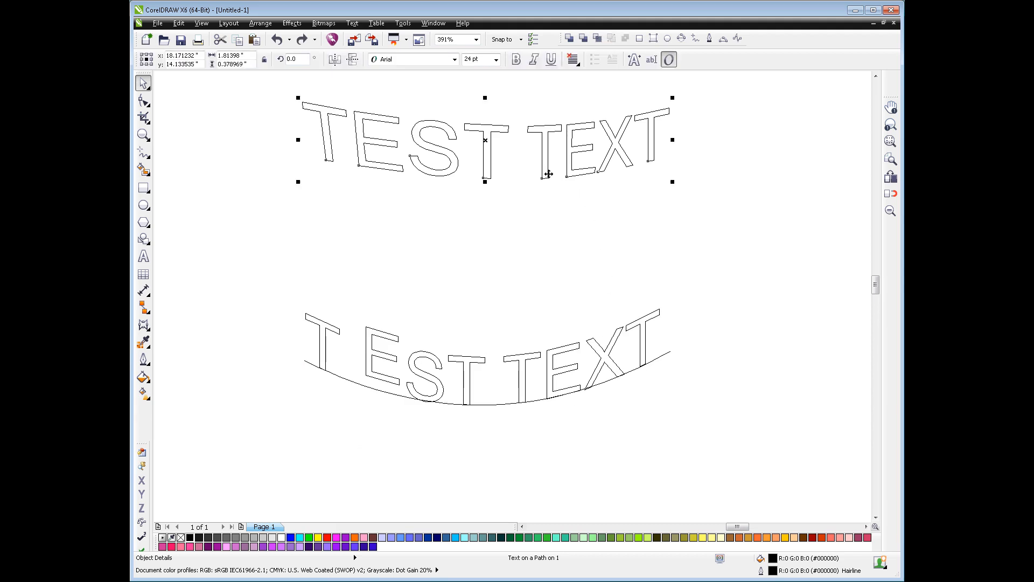
{"action": "left_click", "coordinate": [403, 174]}
{"action": "mouse_move", "coordinate": [299, 185]}
{"action": "left_mouse_down"}
{"action": "mouse_move", "coordinate": [330, 233]}
{"action": "mouse_move", "coordinate": [383, 265]}
{"action": "mouse_move", "coordinate": [326, 233]}
{"action": "mouse_move", "coordinate": [305, 172]}
{"action": "mouse_move", "coordinate": [332, 258]}
{"action": "mouse_move", "coordinate": [309, 166]}
{"action": "mouse_move", "coordinate": [311, 175]}
{"action": "left_mouse_up"}
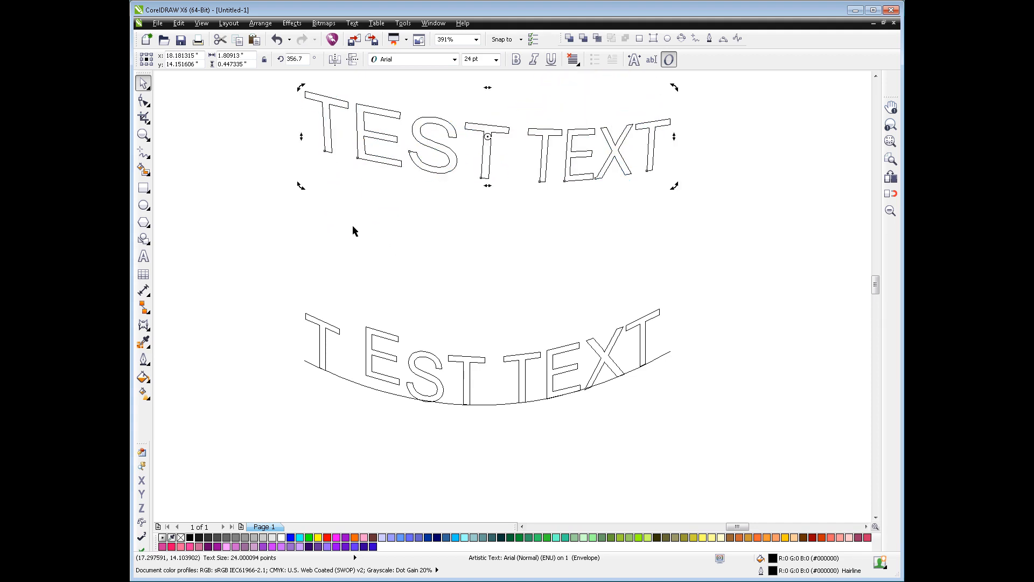
{"action": "left_click", "coordinate": [501, 267]}
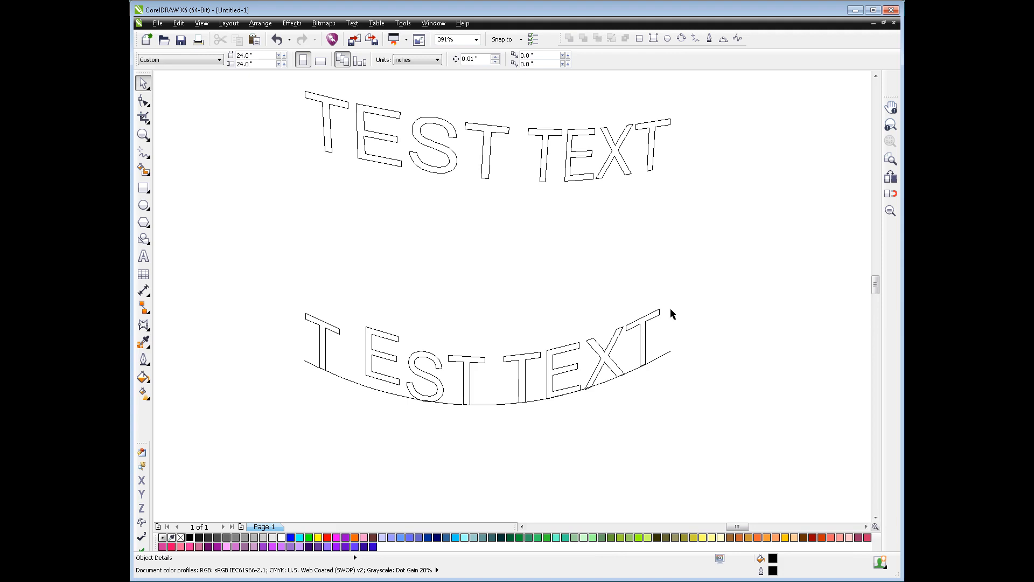
Add perspective to the enveloped text and lower its upper right corner so the letters shrink toward the right end
{"action": "key", "text": "Tab"}
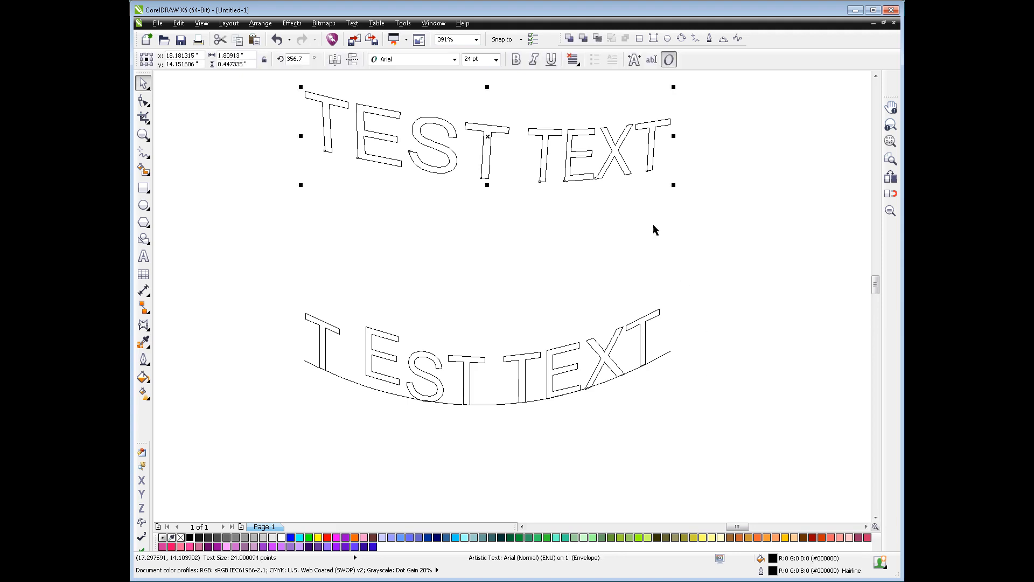
{"action": "left_click", "coordinate": [295, 24]}
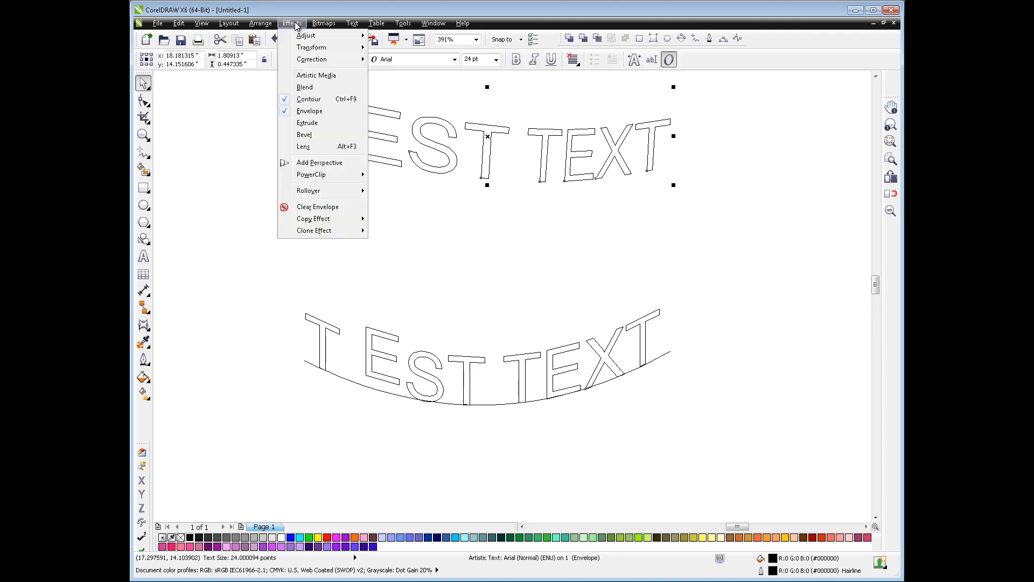
{"action": "left_click", "coordinate": [305, 161]}
{"action": "left_click_drag", "start_coordinate": [669, 92], "coordinate": [668, 114]}
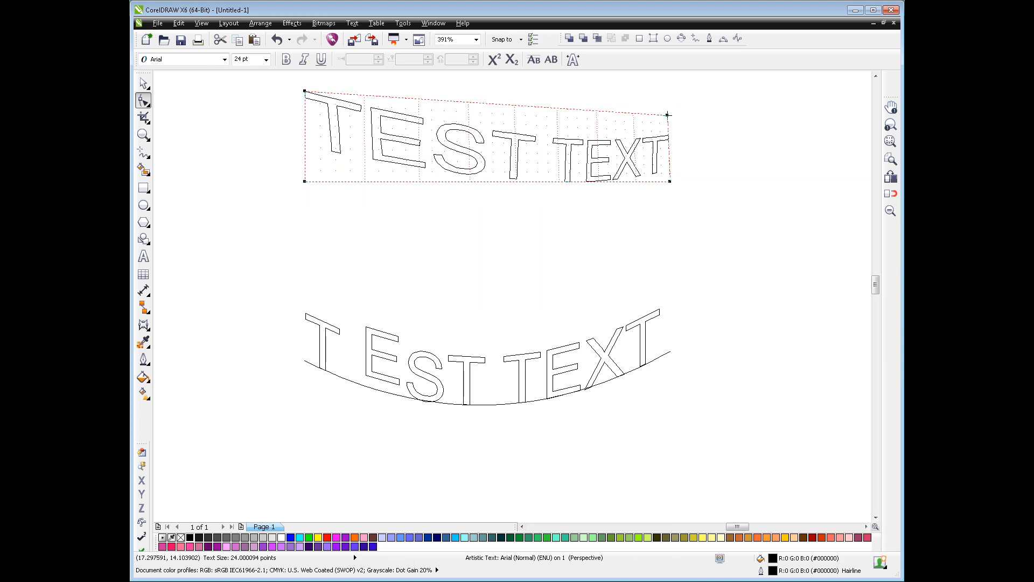
Check whether the perspective effect is available for the path-fitted text, then deselect it
{"action": "left_click", "coordinate": [623, 332]}
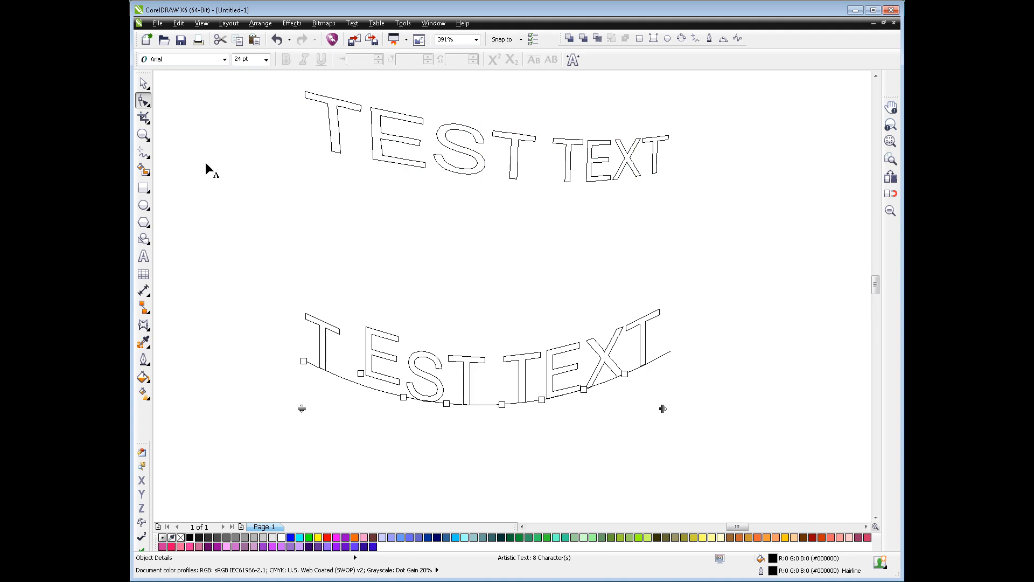
{"action": "left_click", "coordinate": [143, 82]}
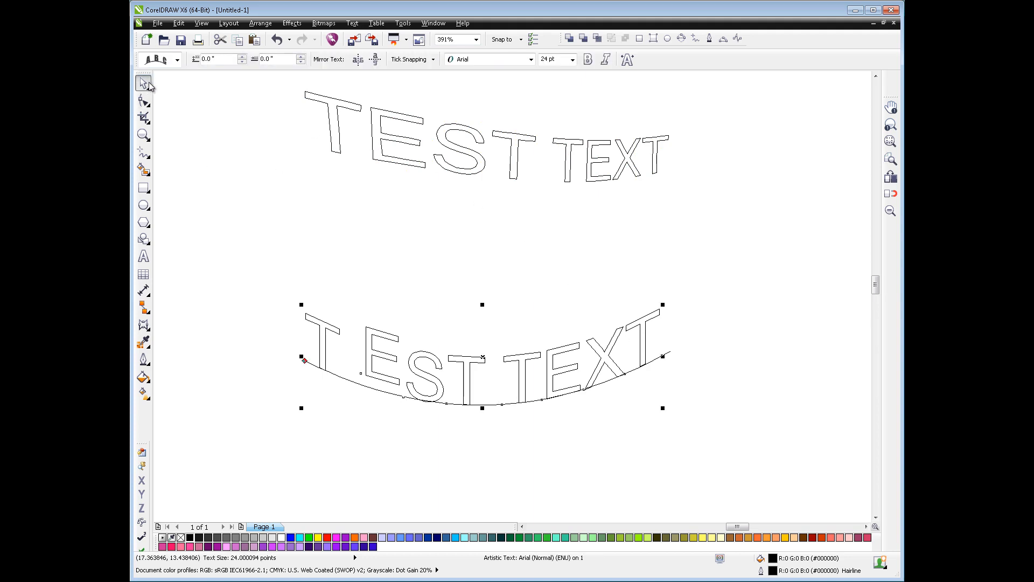
{"action": "left_click", "coordinate": [292, 23]}
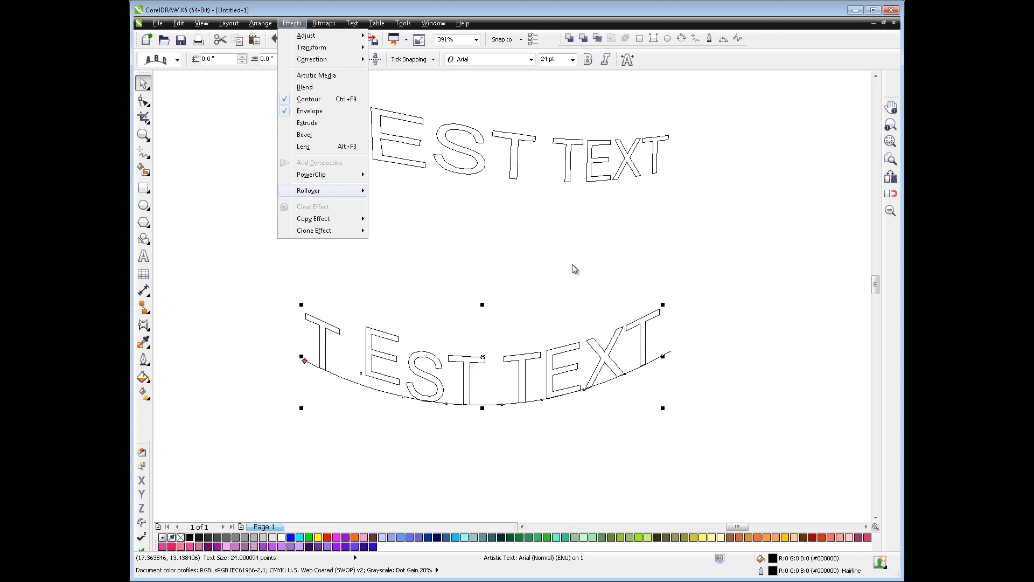
{"action": "left_click", "coordinate": [702, 264]}
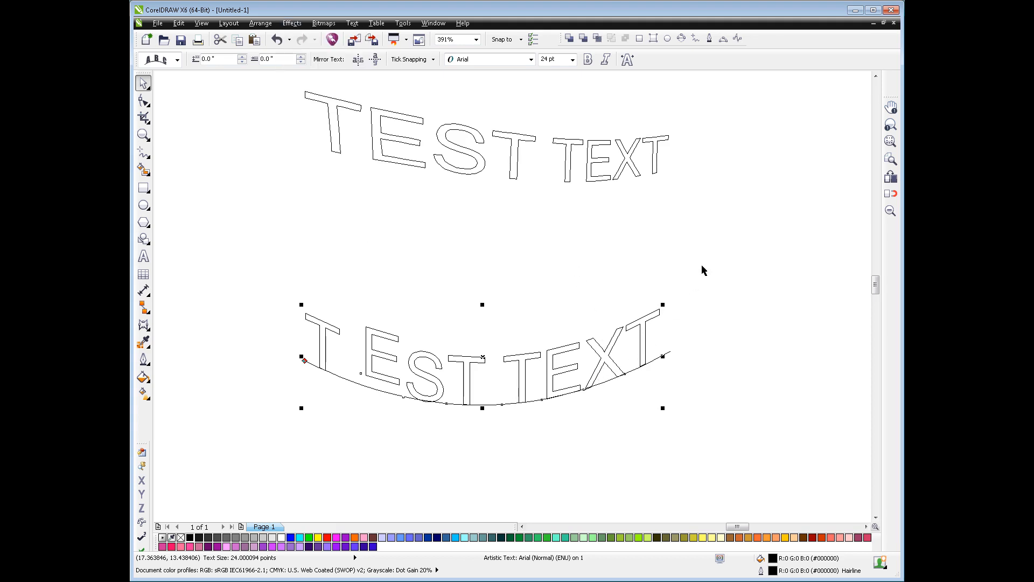
{"action": "left_click", "coordinate": [701, 264]}
Try to rotate the text without its path, then skew it to the right and back to nearly upright
{"action": "key", "text": "Tab"}
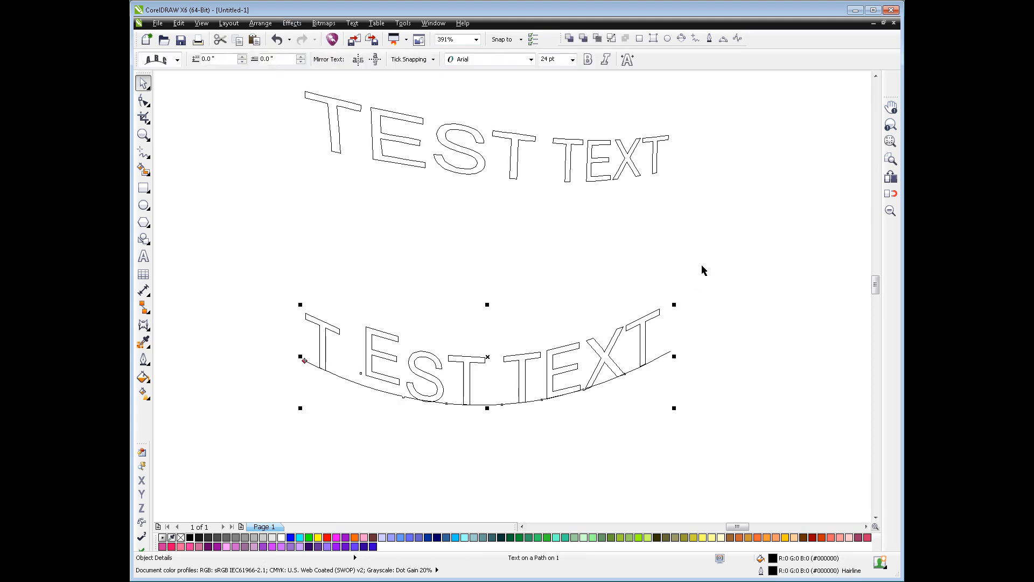
{"action": "left_click", "coordinate": [651, 319]}
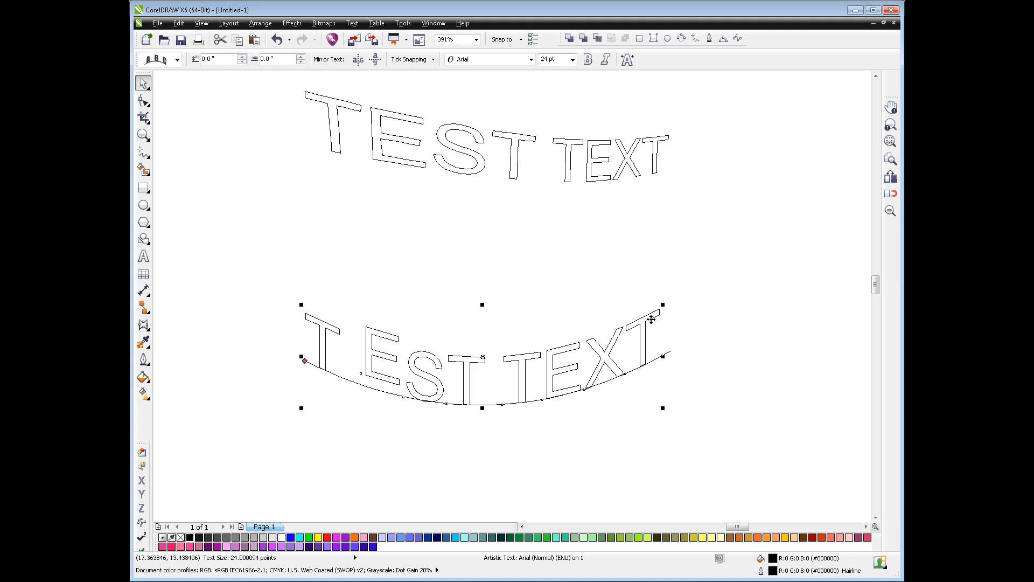
{"action": "left_click", "coordinate": [533, 352]}
{"action": "left_click_drag", "start_coordinate": [662, 303], "coordinate": [548, 237]}
{"action": "left_click_drag", "start_coordinate": [664, 303], "coordinate": [515, 237]}
{"action": "left_click_drag", "start_coordinate": [482, 305], "coordinate": [564, 339]}
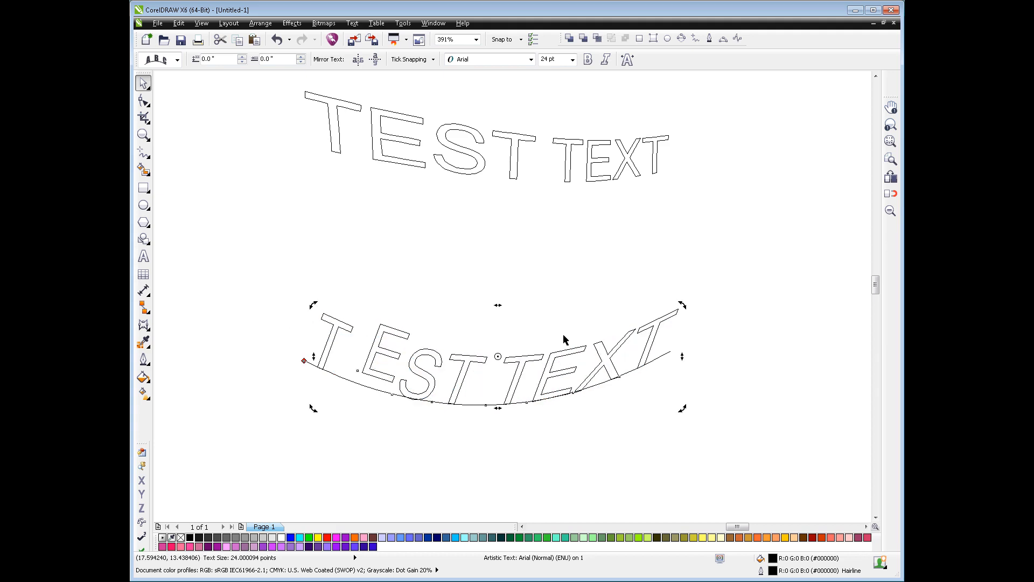
{"action": "left_click_drag", "start_coordinate": [501, 304], "coordinate": [466, 300]}
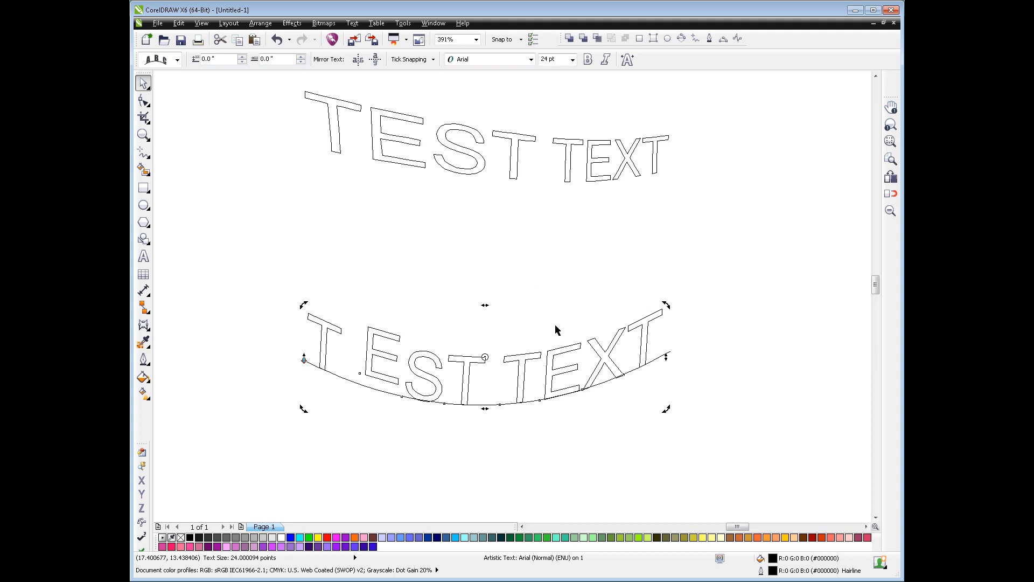
Select the control curve alone, rotate it counterclockwise by 17.9° and skew it to the right
{"action": "left_click", "coordinate": [656, 351]}
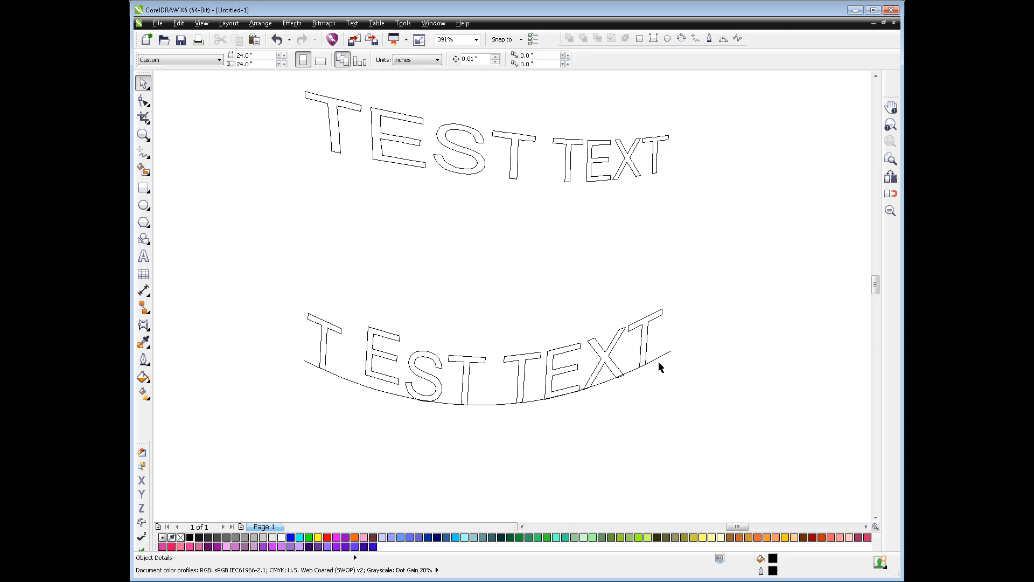
{"action": "left_click", "coordinate": [658, 358]}
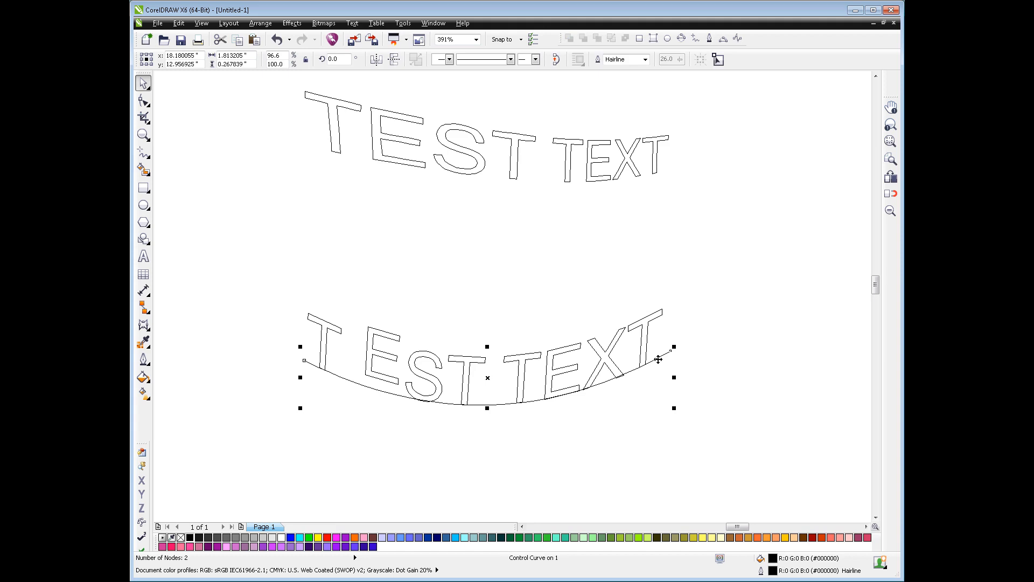
{"action": "left_click", "coordinate": [658, 358]}
{"action": "left_click_drag", "start_coordinate": [676, 347], "coordinate": [655, 293]}
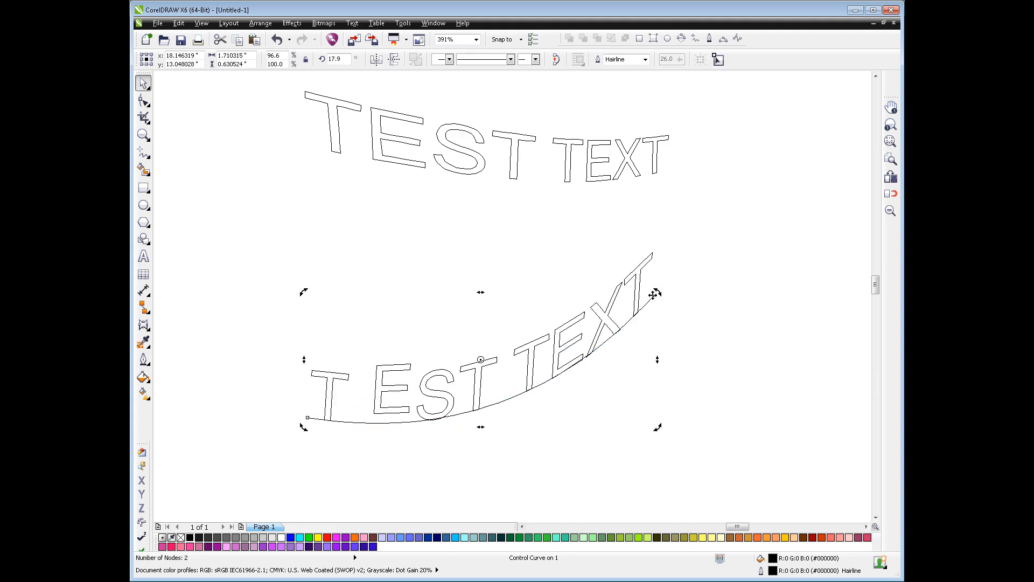
{"action": "left_click_drag", "start_coordinate": [480, 292], "coordinate": [541, 306]}
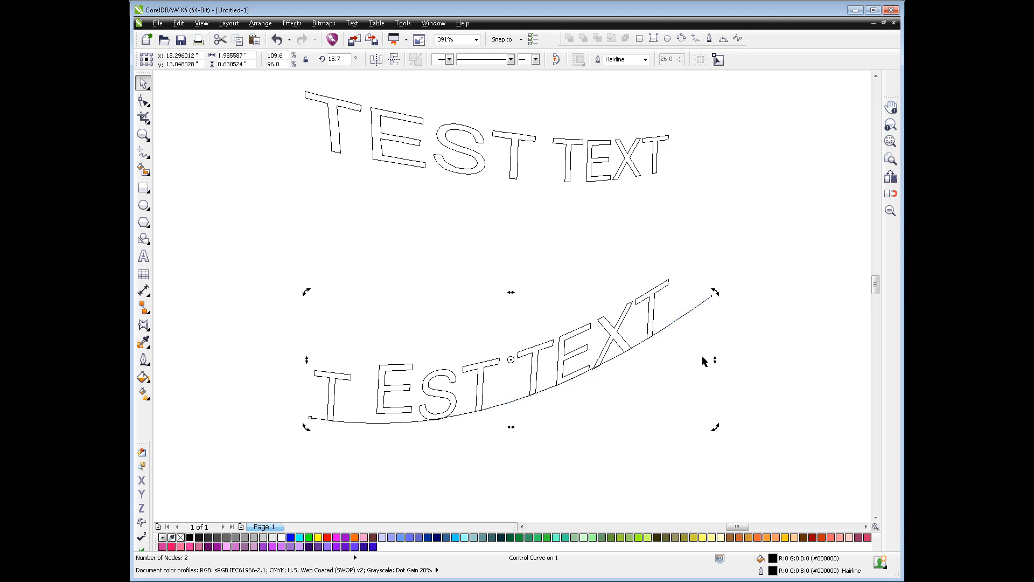
Shrink and re-enlarge the control curve proportionally, finishing at about 134.9% wide and 118.2% high
{"action": "left_click", "coordinate": [677, 319]}
{"action": "left_click_drag", "start_coordinate": [716, 294], "coordinate": [654, 343]}
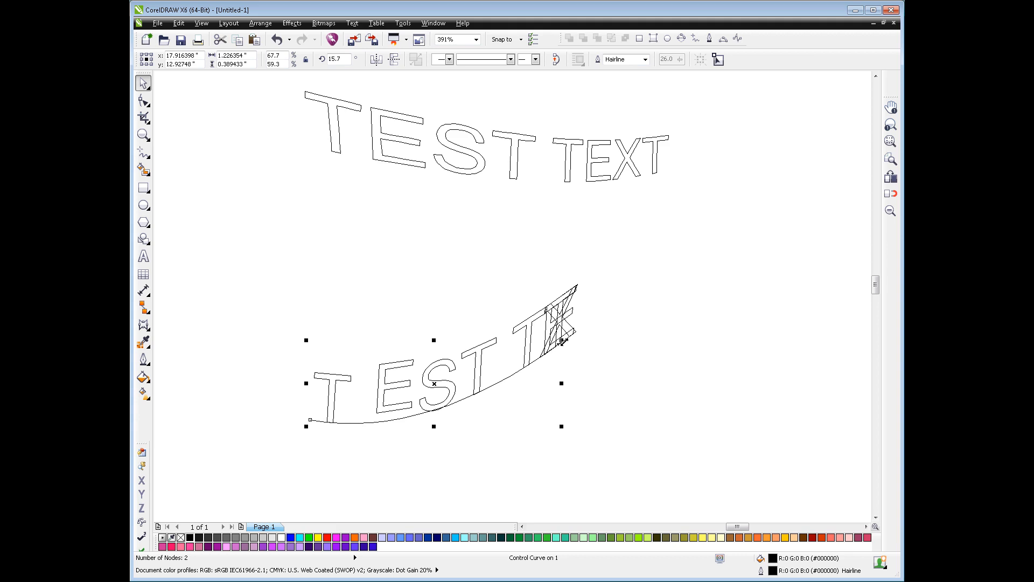
{"action": "left_click_drag", "start_coordinate": [560, 343], "coordinate": [720, 292]}
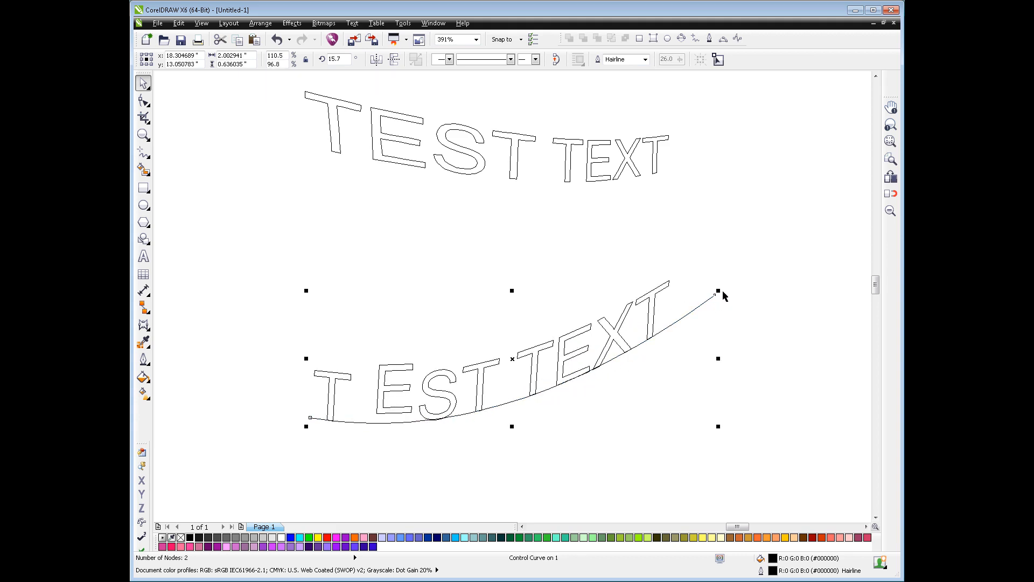
{"action": "left_click_drag", "start_coordinate": [720, 291], "coordinate": [808, 263]}
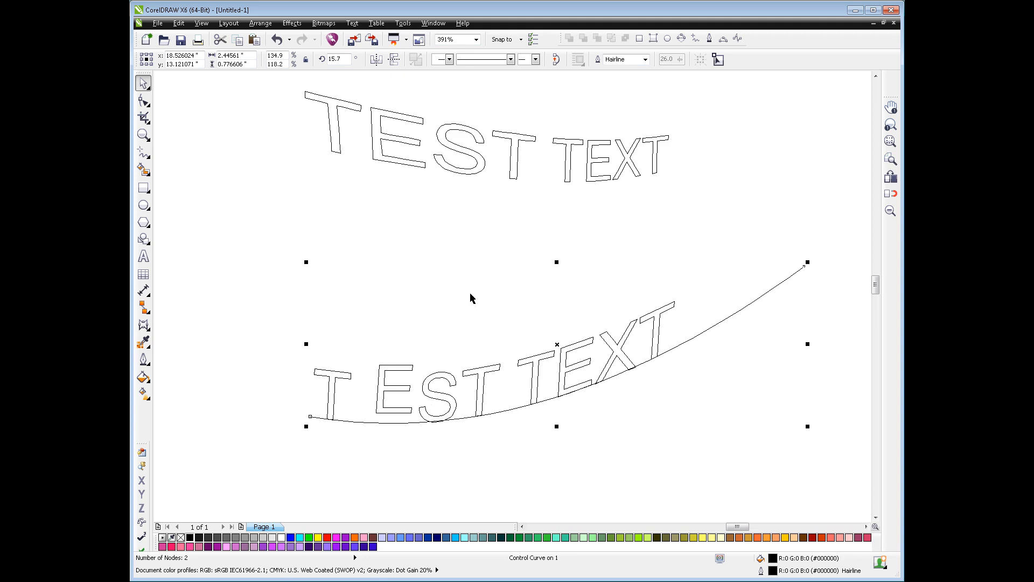
Reshape the control curve with the Shape tool, pulling its middle down and outward into a deeper arc
{"action": "left_click", "coordinate": [143, 100]}
{"action": "left_click_drag", "start_coordinate": [618, 375], "coordinate": [671, 386]}
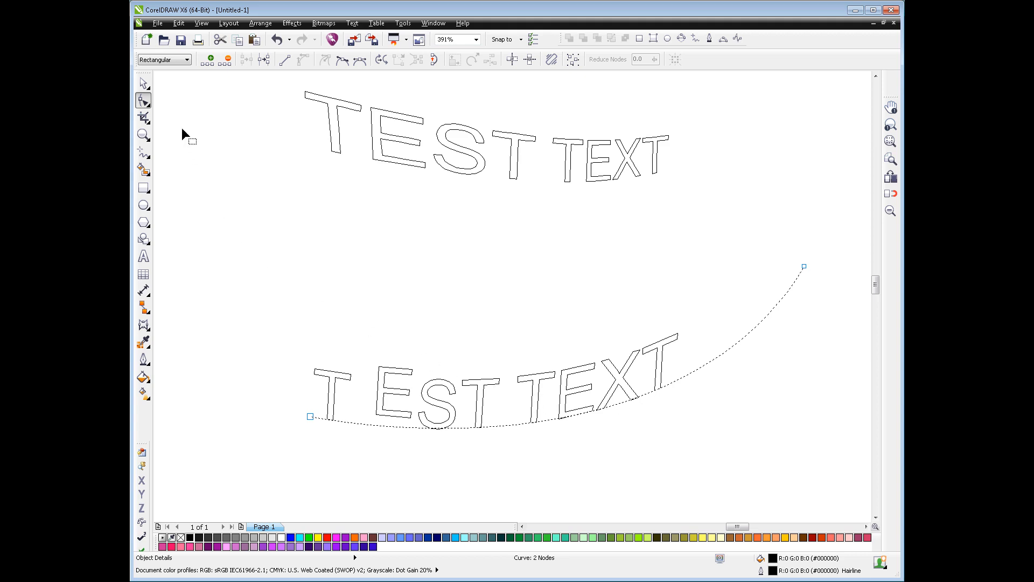
{"action": "left_click", "coordinate": [143, 84]}
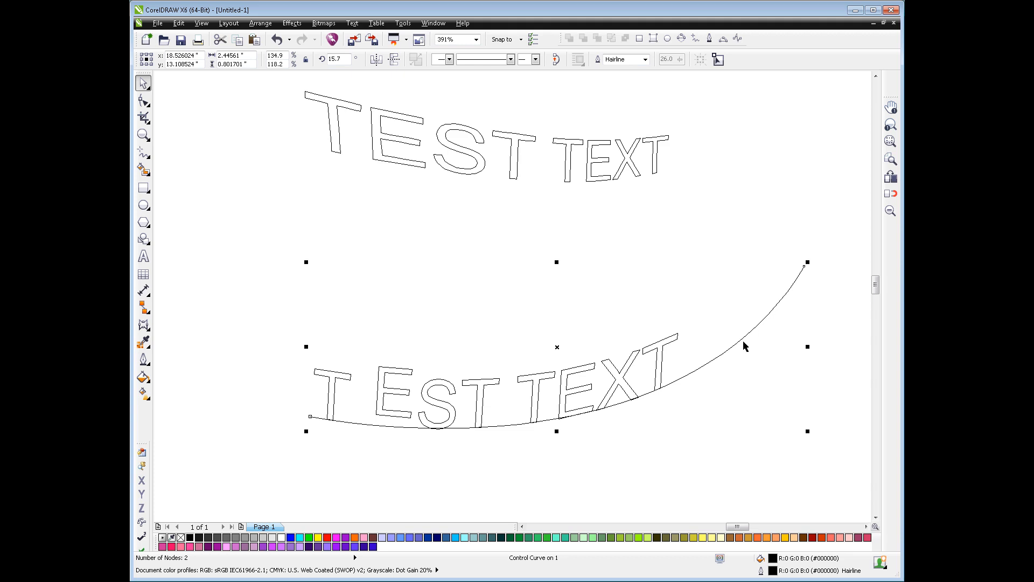
Select the text together with its curve and move both to the Guides layer
{"action": "left_click", "coordinate": [707, 314]}
{"action": "left_click", "coordinate": [675, 341]}
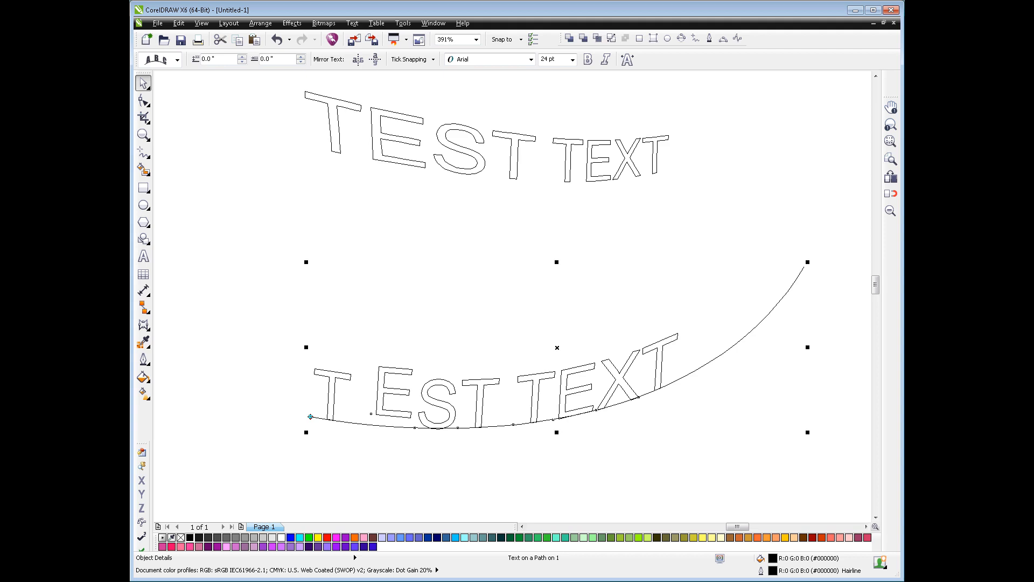
{"action": "key", "text": "ctrl+shift+g"}
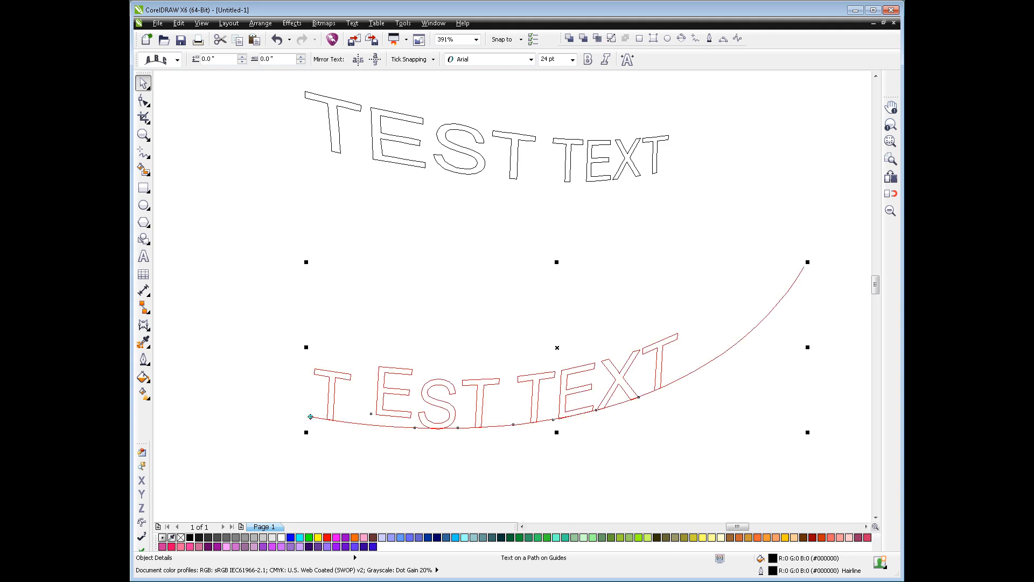
Select the text alone and move it to Layer 1, leaving its curve on the Guides layer
{"action": "left_click", "coordinate": [635, 330]}
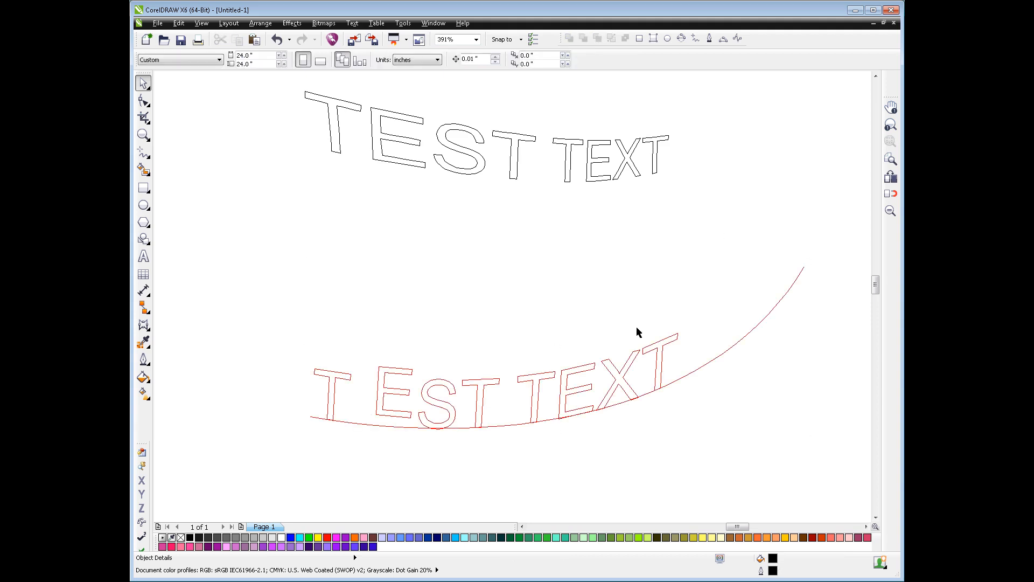
{"action": "double_click", "coordinate": [632, 361]}
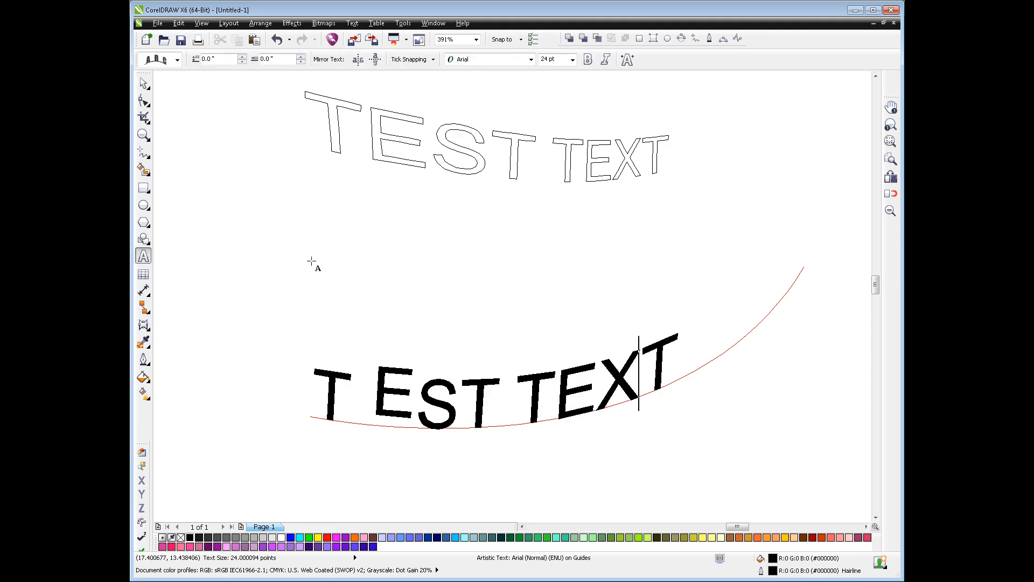
{"action": "left_click", "coordinate": [143, 83]}
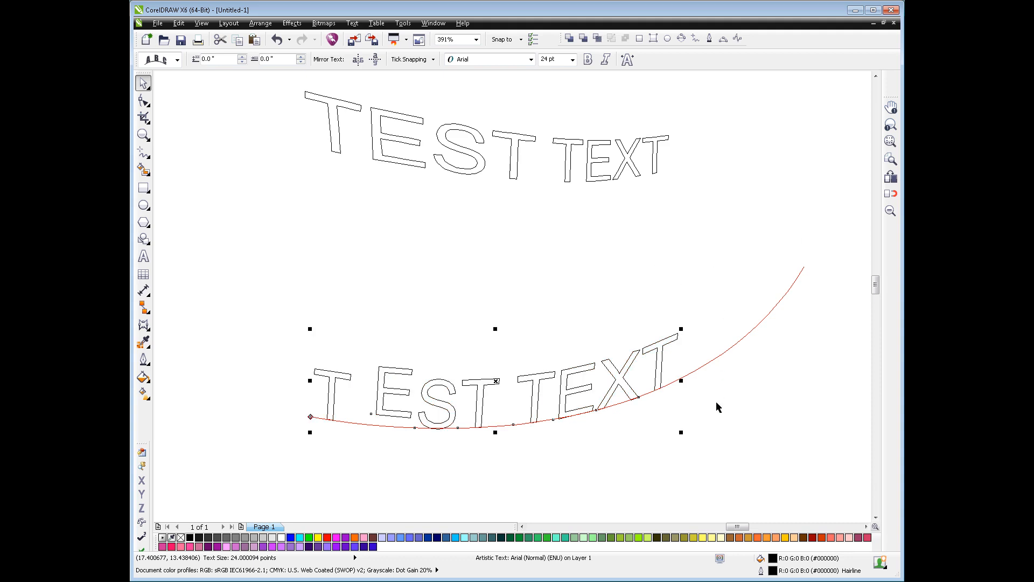
{"action": "left_click", "coordinate": [710, 420]}
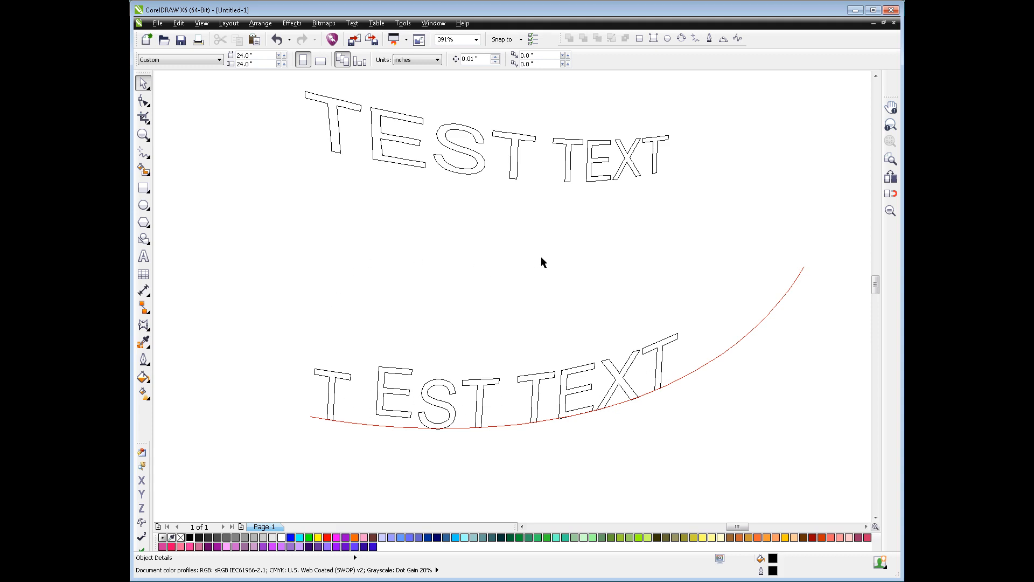
Create a detached copy of the guide-layer text on Layer 1 and place it above the path-fitted original
{"action": "left_click", "coordinate": [576, 365]}
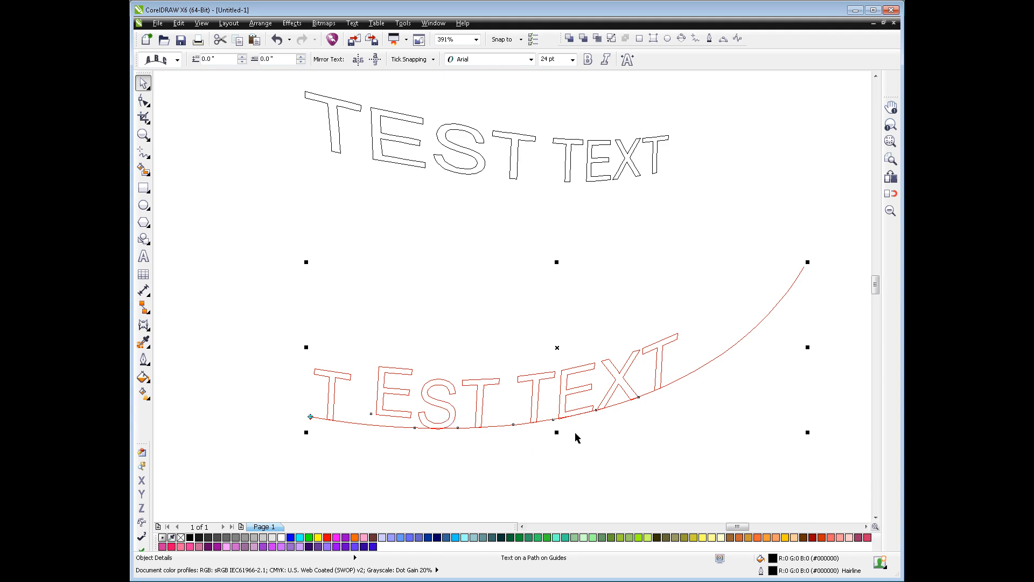
{"action": "left_click", "coordinate": [662, 371], "text": "ctrl"}
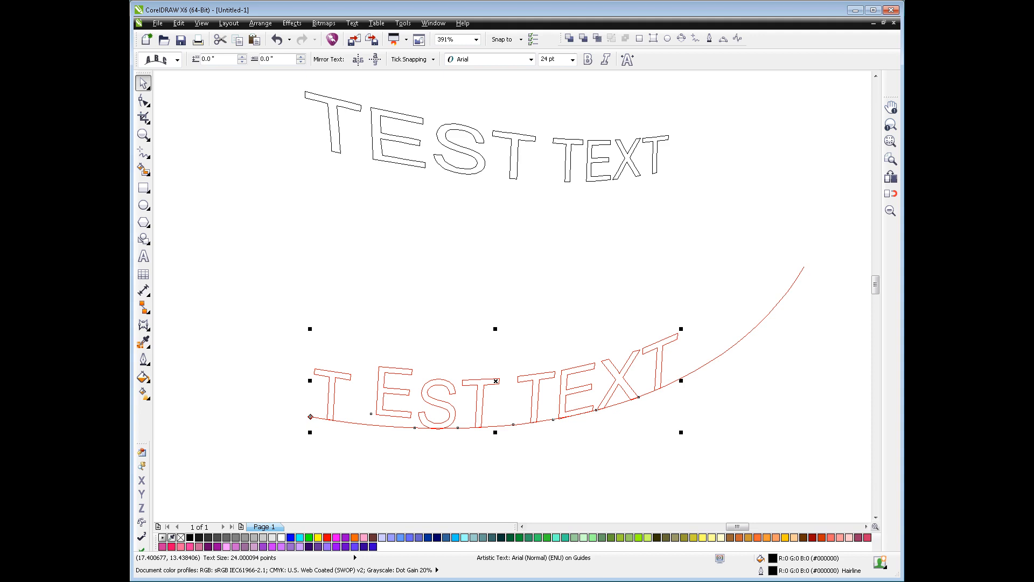
{"action": "key", "text": "ctrl+k"}
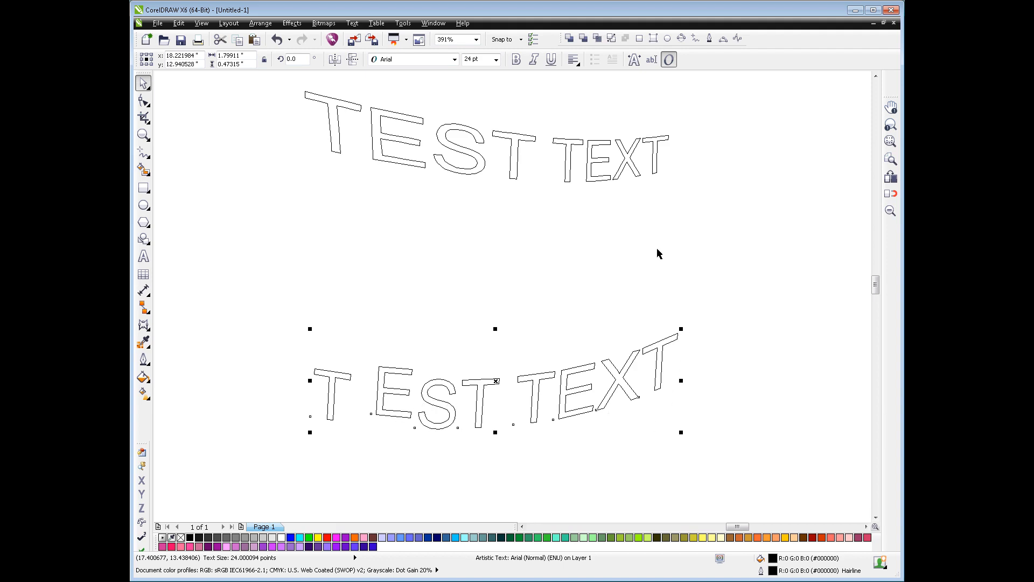
{"action": "left_click_drag", "start_coordinate": [633, 389], "coordinate": [605, 284]}
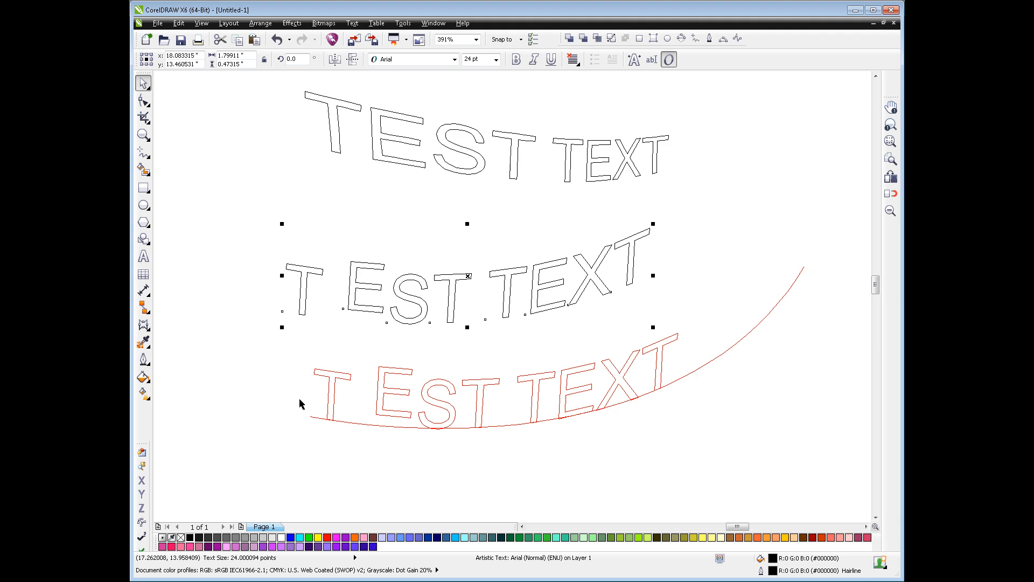
Edit the path-fitted text on the Guides layer so that it reads "Text TEXT"
{"action": "double_click", "coordinate": [383, 408]}
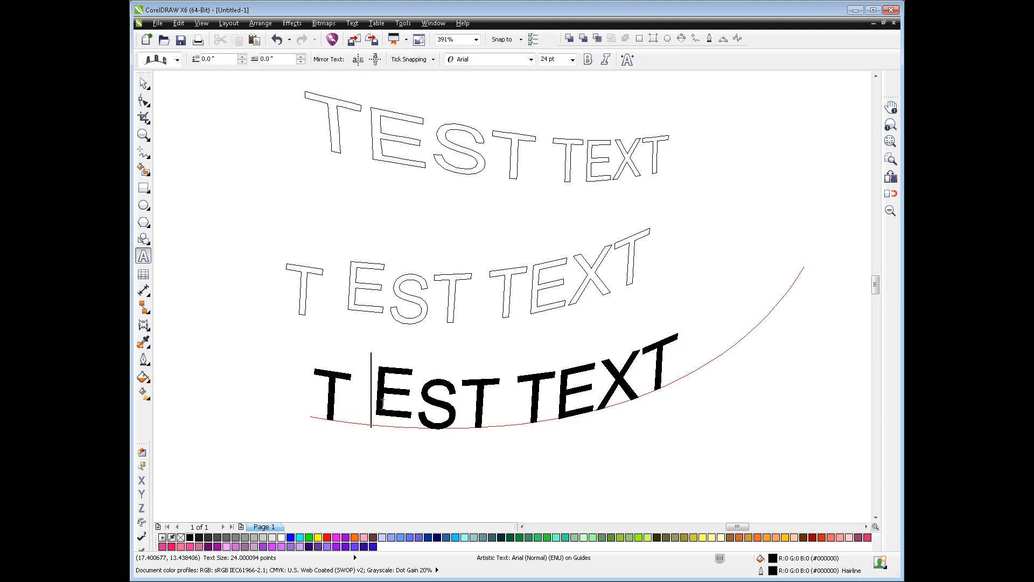
{"action": "left_click_drag", "start_coordinate": [382, 402], "coordinate": [461, 418]}
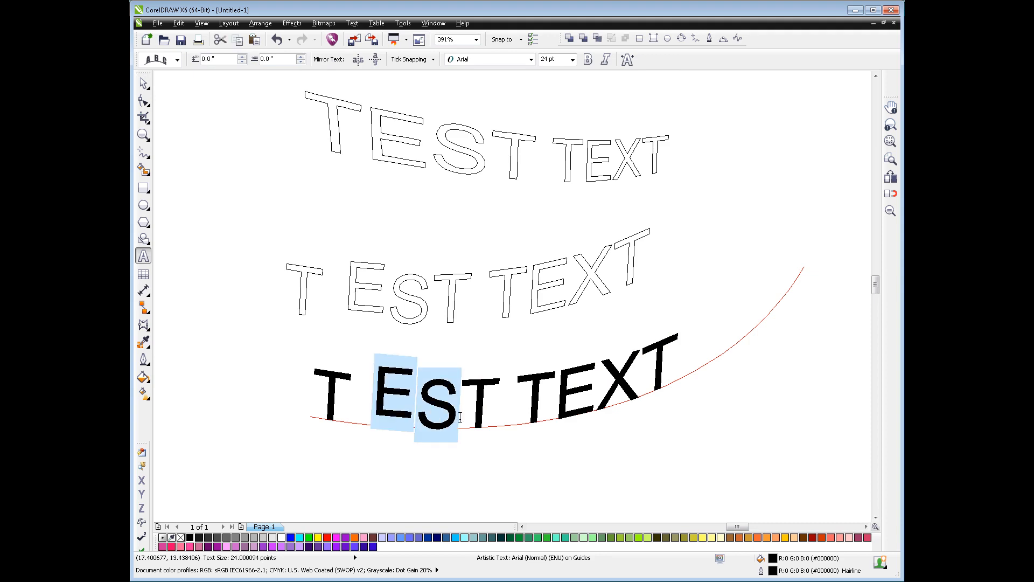
{"action": "type", "text": "ext"}
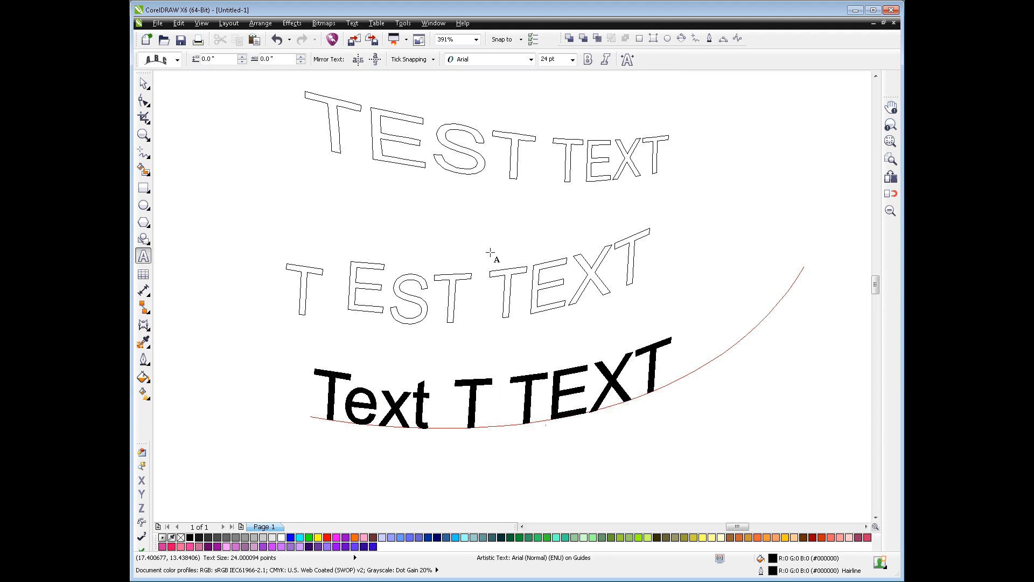
{"action": "key", "text": "Right"}
{"action": "key", "text": "Delete"}
{"action": "key", "text": "Delete"}
{"action": "left_click", "coordinate": [143, 82]}
{"action": "left_click", "coordinate": [664, 452]}
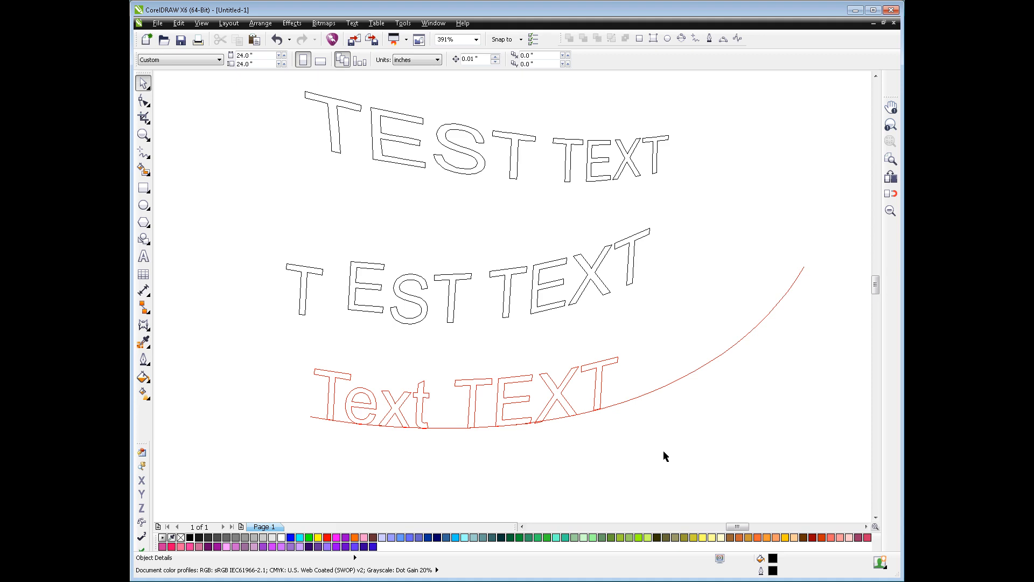
Create a detached copy of the edited guide-layer text on Layer 1 and place it below the curve
{"action": "left_click", "coordinate": [595, 397]}
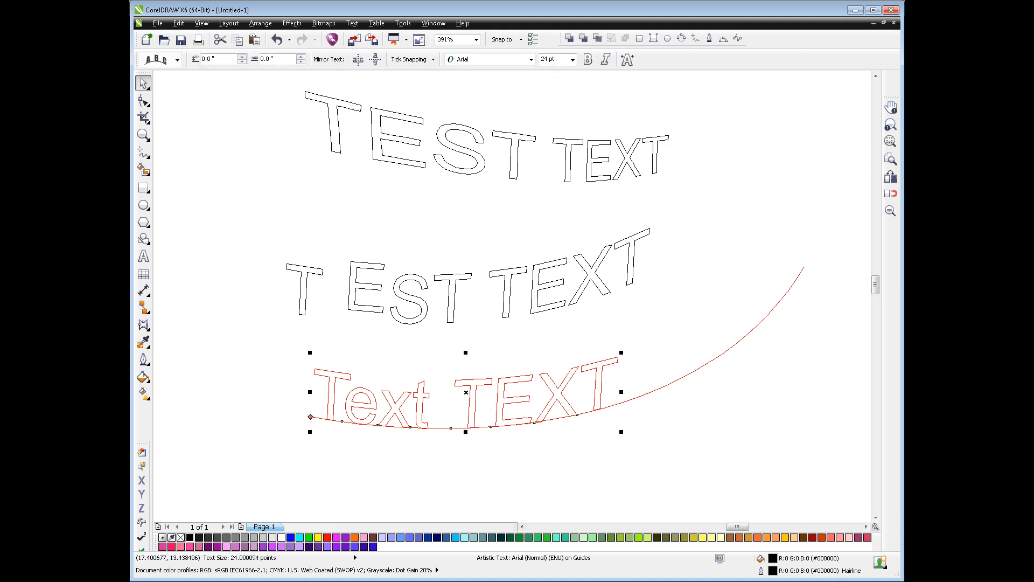
{"action": "key", "text": "ctrl+k"}
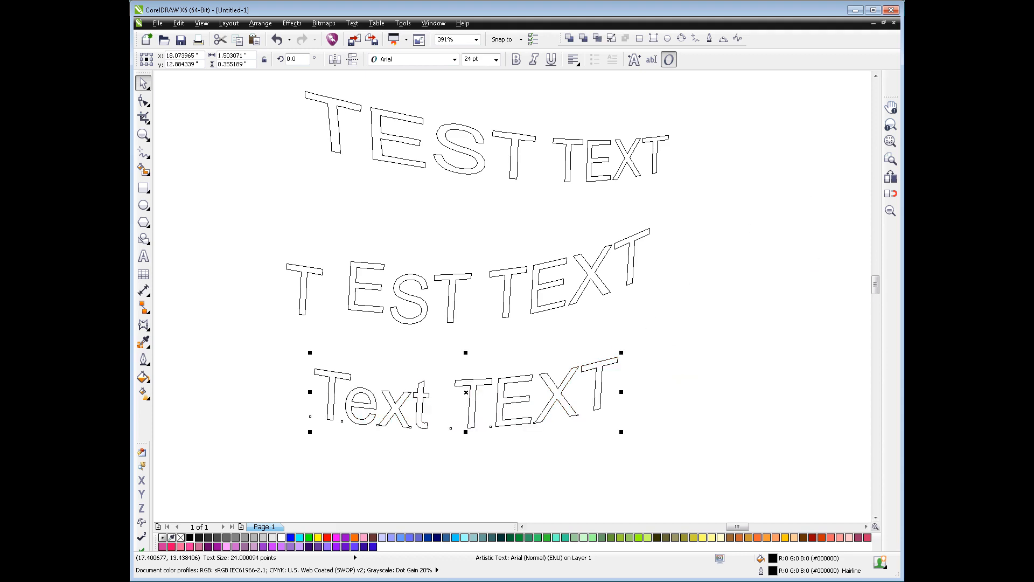
{"action": "left_click_drag", "start_coordinate": [601, 389], "coordinate": [667, 471]}
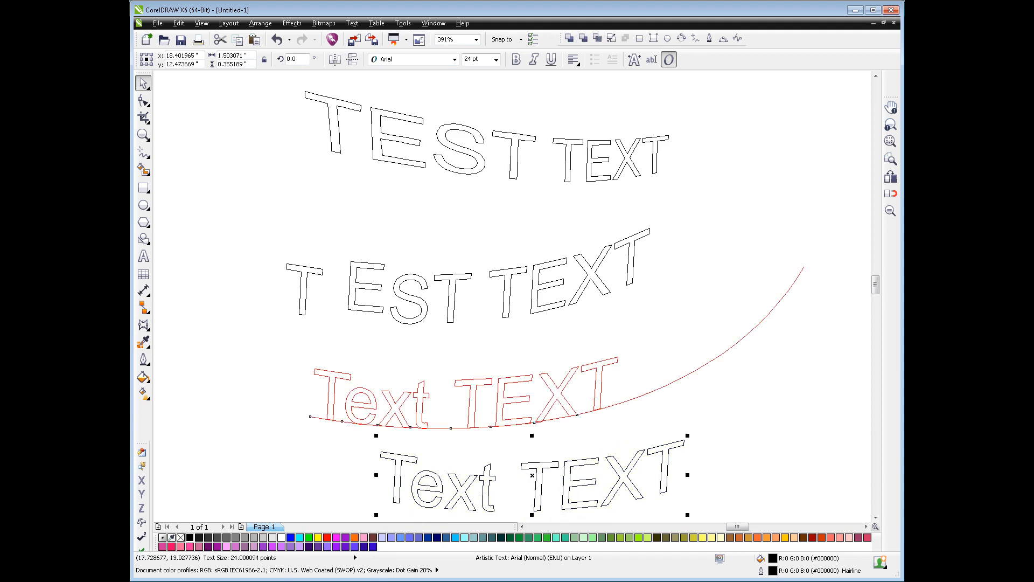
{"action": "left_click", "coordinate": [785, 459]}
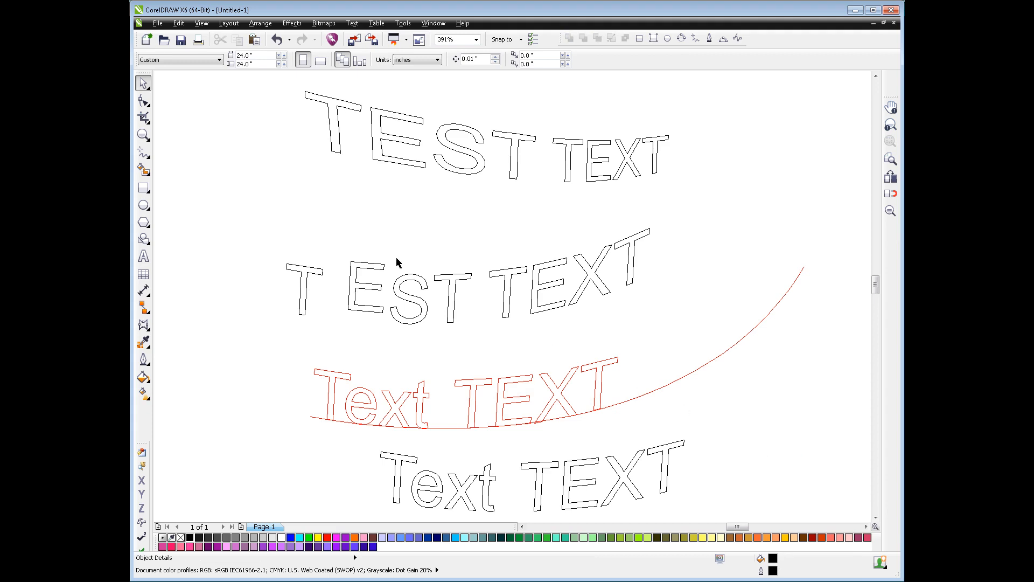
Delete all the test texts together with their guide curve from the hat's brim
{"action": "double_click", "coordinate": [143, 82]}
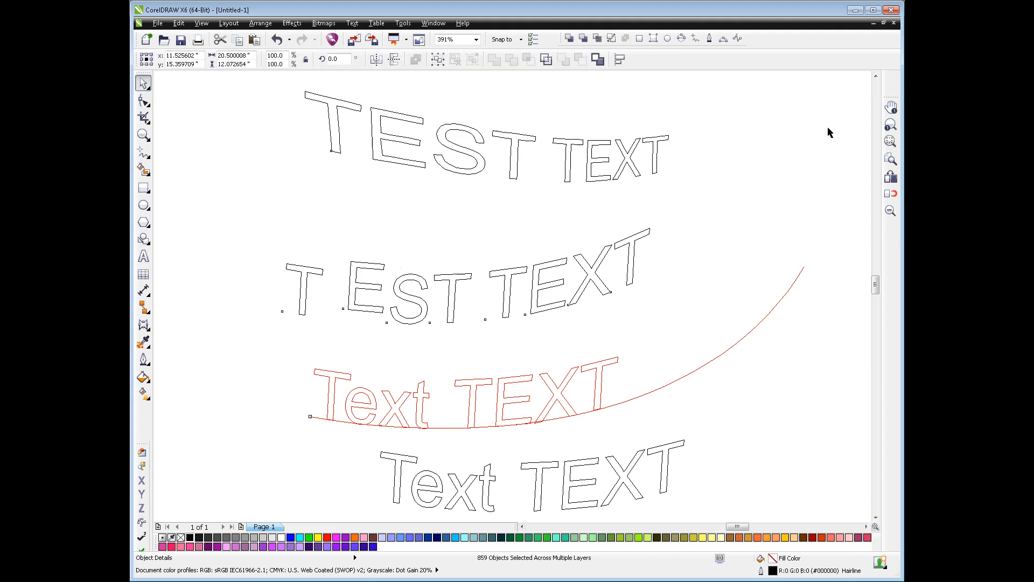
{"action": "left_click", "coordinate": [890, 141]}
{"action": "left_click_drag", "start_coordinate": [692, 322], "coordinate": [805, 412]}
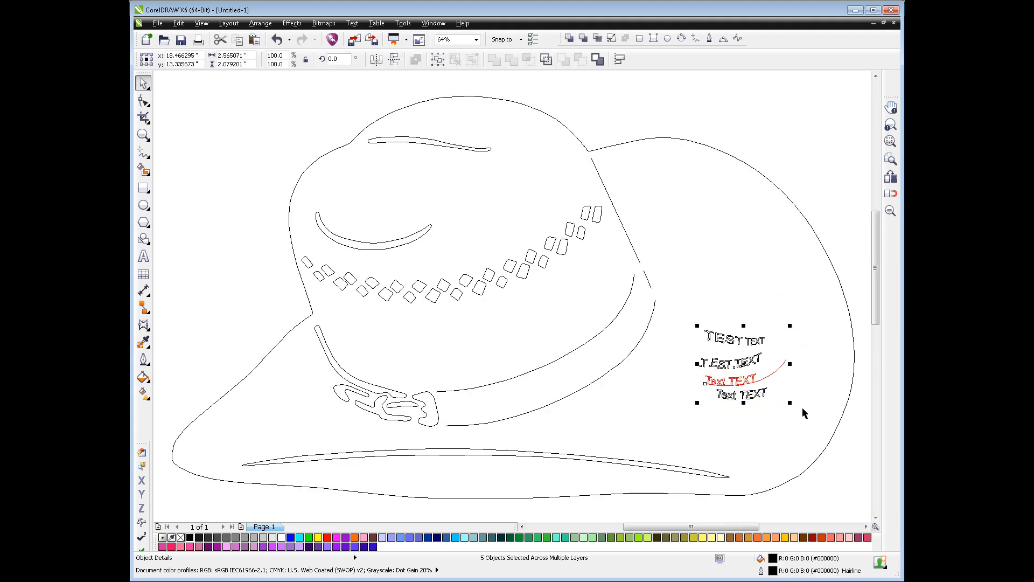
{"action": "key", "text": "Delete"}
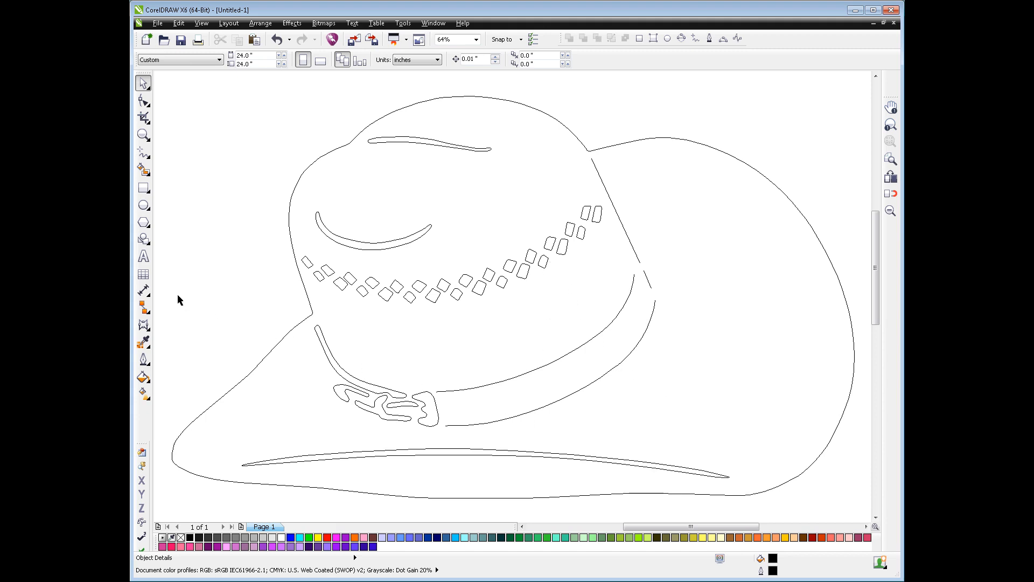
Add artistic text on the hat's brim reading "THE" followed by the family name in capitals
{"action": "left_click", "coordinate": [145, 257]}
{"action": "left_click", "coordinate": [646, 391]}
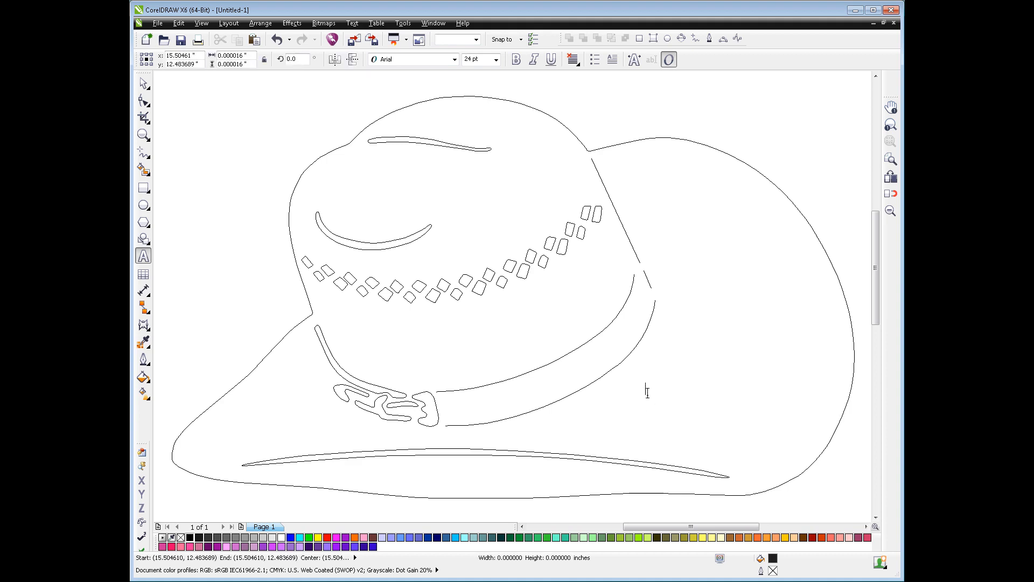
{"action": "type", "text": "THE"}
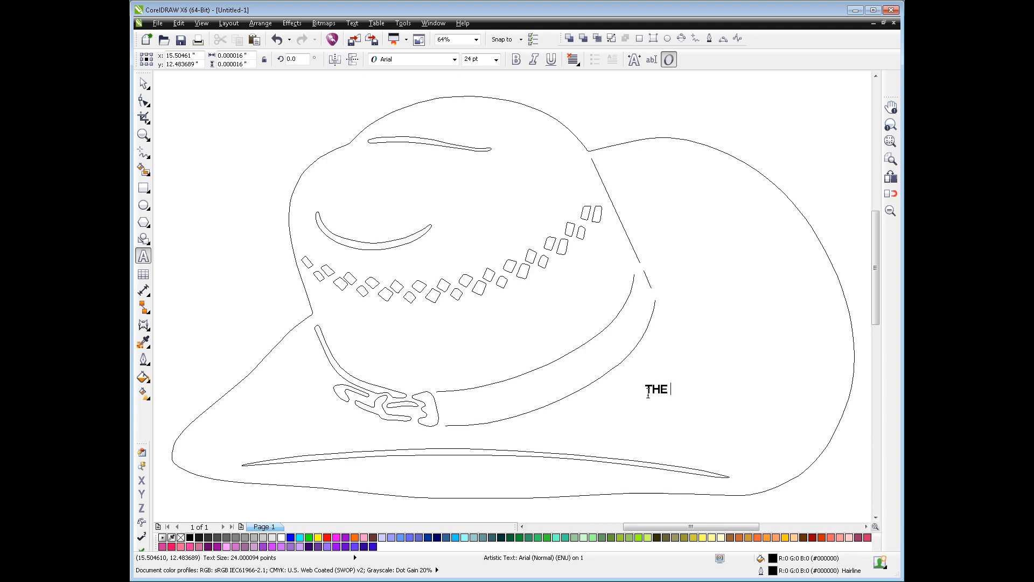
{"action": "type", "text": "STEWARTS"}
{"action": "left_click", "coordinate": [145, 83]}
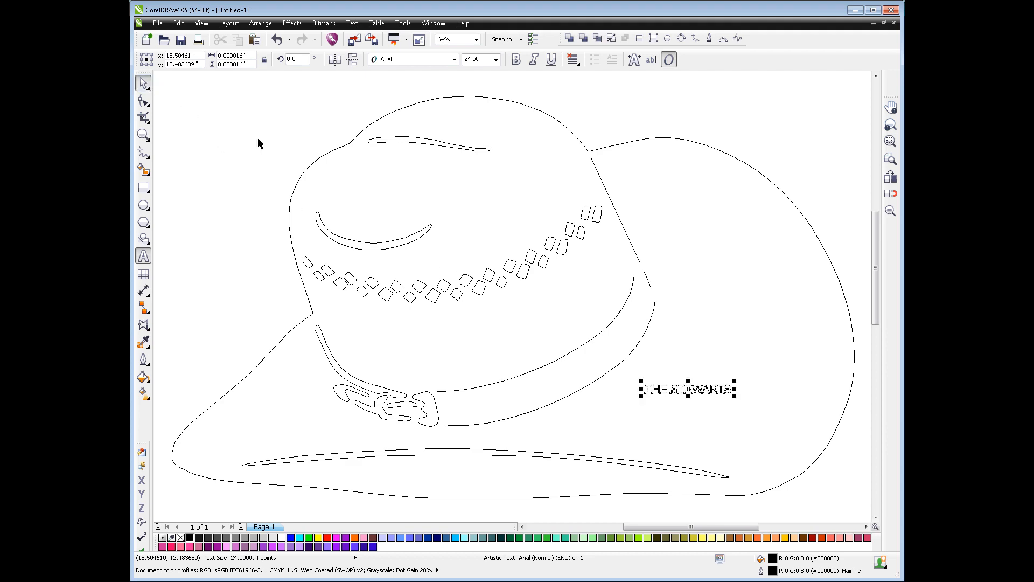
Enlarge the brim text to about 68 pt and set its font to Arial Rounded MT Bold
{"action": "left_click_drag", "start_coordinate": [641, 382], "coordinate": [484, 366]}
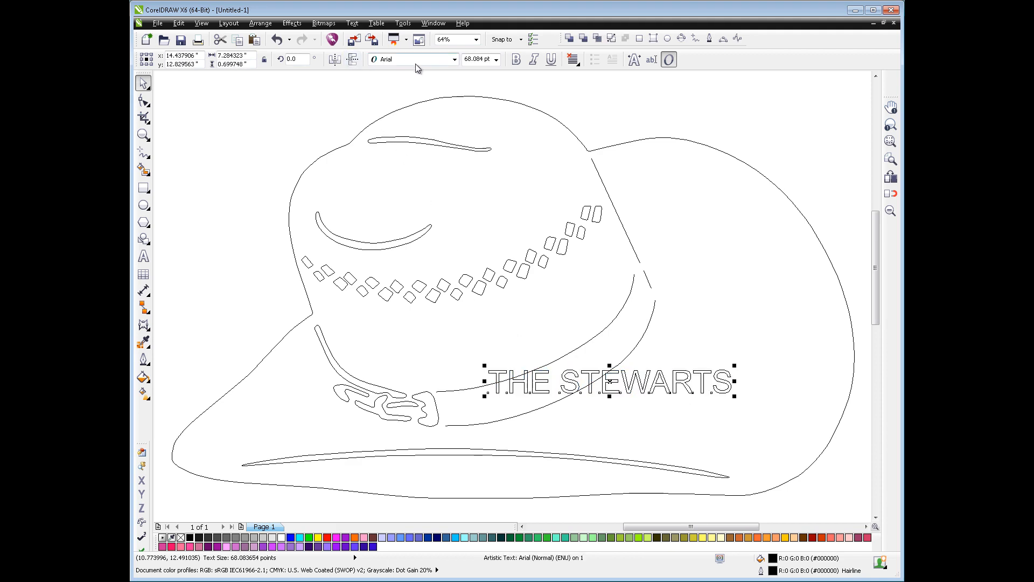
{"action": "left_click", "coordinate": [454, 59]}
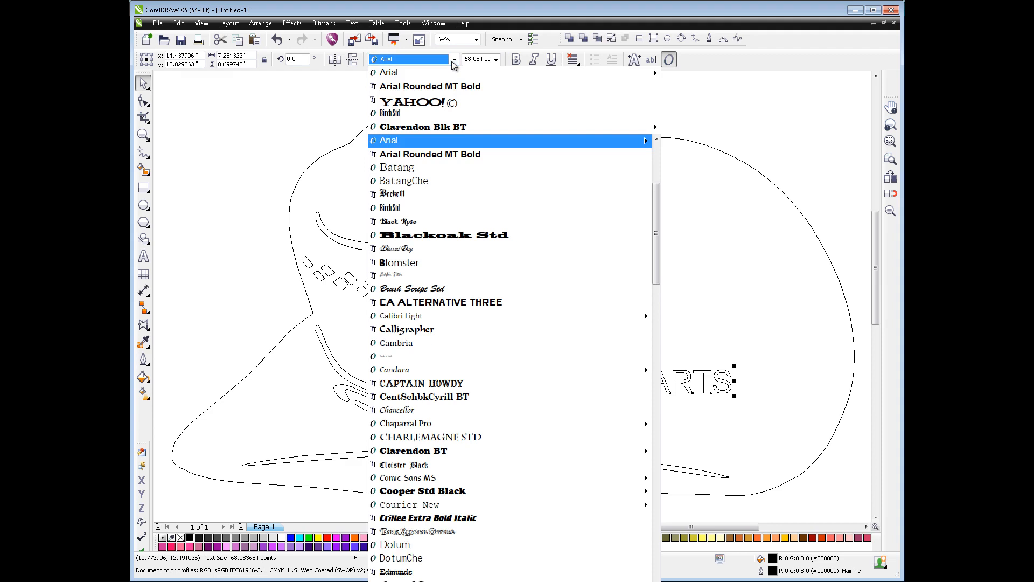
{"action": "left_click", "coordinate": [448, 155]}
Move the enlarged text onto the brim, just below the hat band and above the long brim crease
{"action": "left_click_drag", "start_coordinate": [640, 380], "coordinate": [576, 397]}
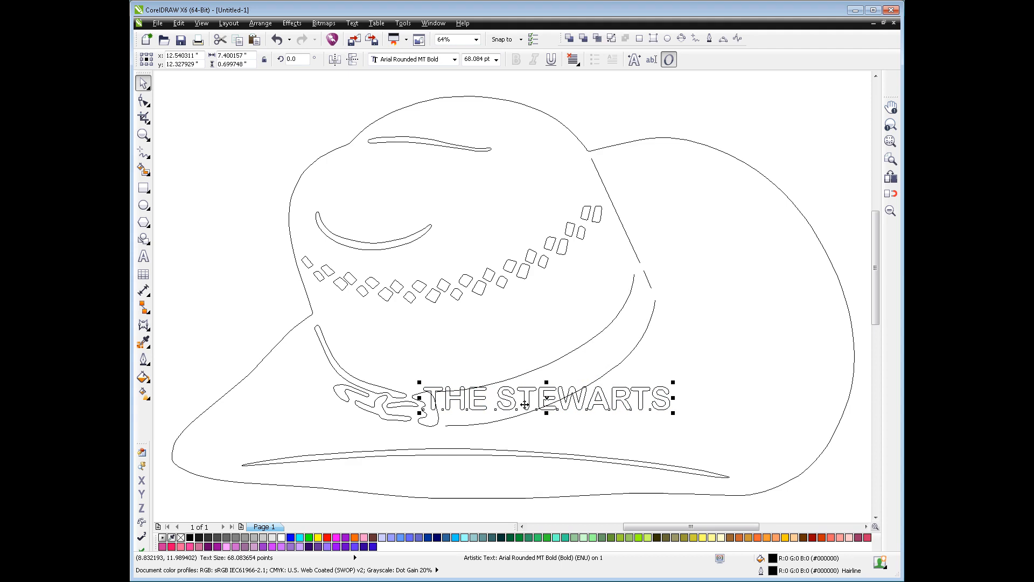
{"action": "left_click_drag", "start_coordinate": [530, 397], "coordinate": [660, 416]}
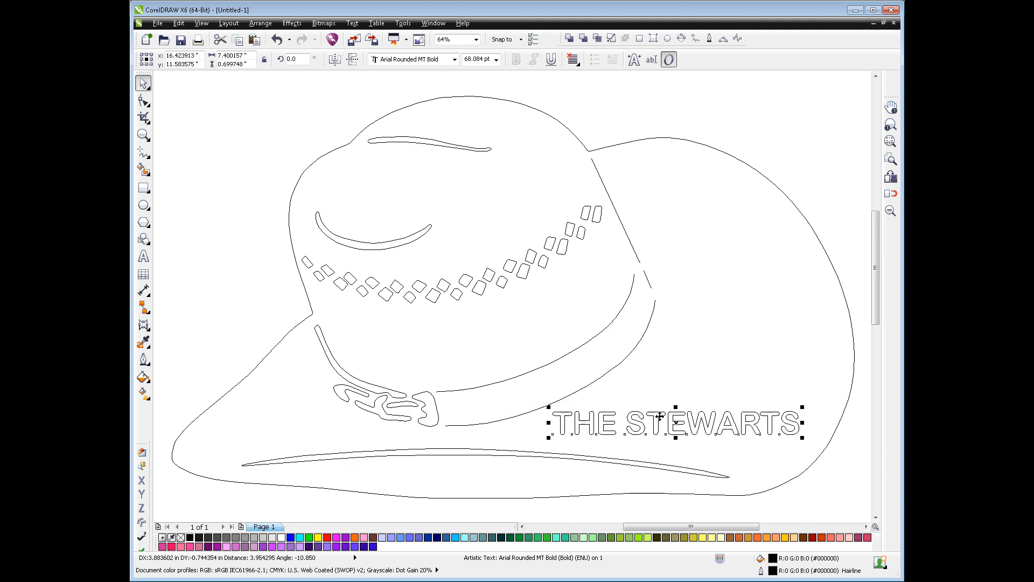
{"action": "left_click", "coordinate": [707, 367]}
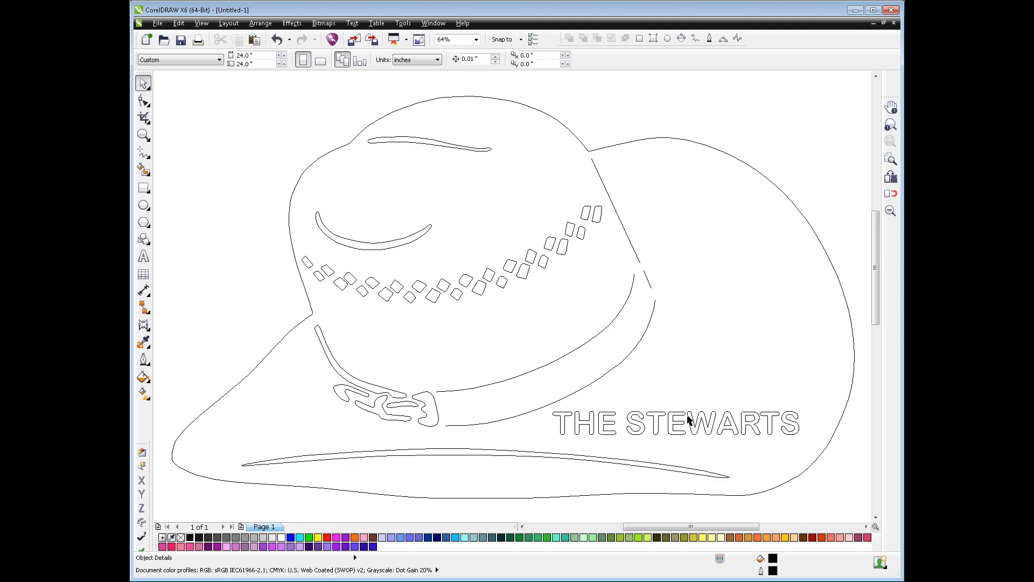
With the Shape tool, shift the last five letters of the family name 6% horizontally to widen the letter spacing
{"action": "left_click", "coordinate": [660, 431]}
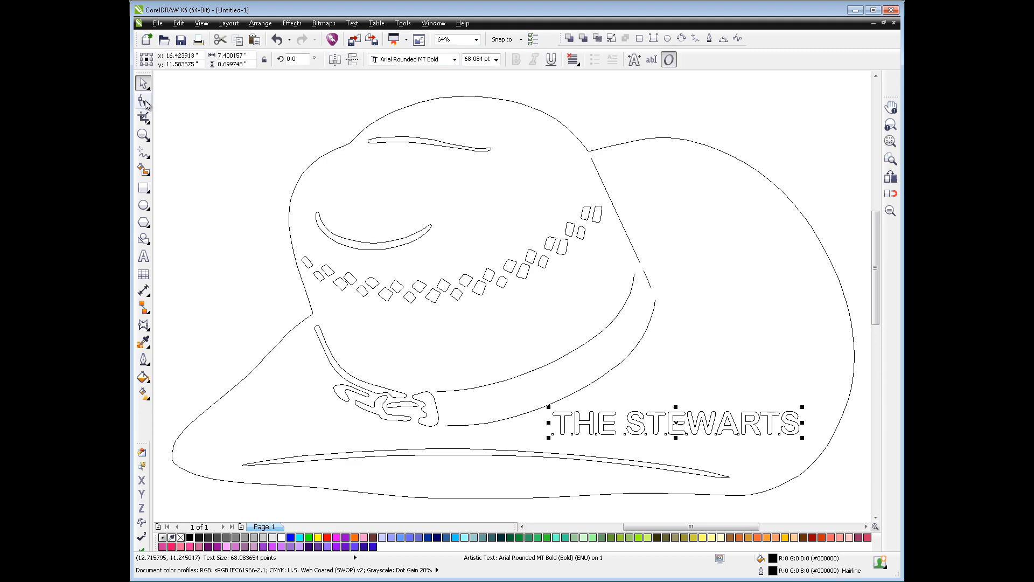
{"action": "left_click", "coordinate": [143, 100]}
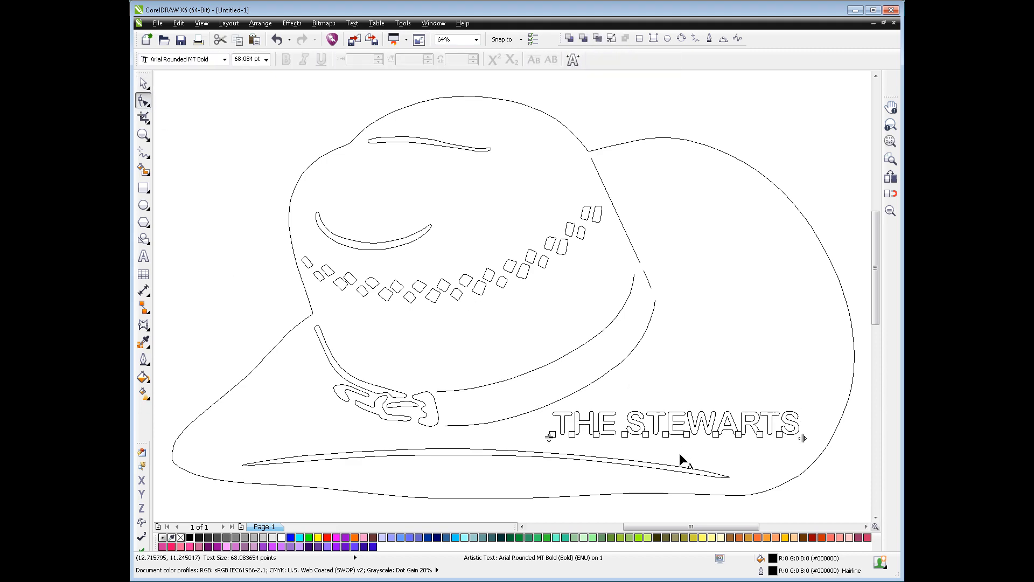
{"action": "left_click_drag", "start_coordinate": [680, 454], "coordinate": [810, 423]}
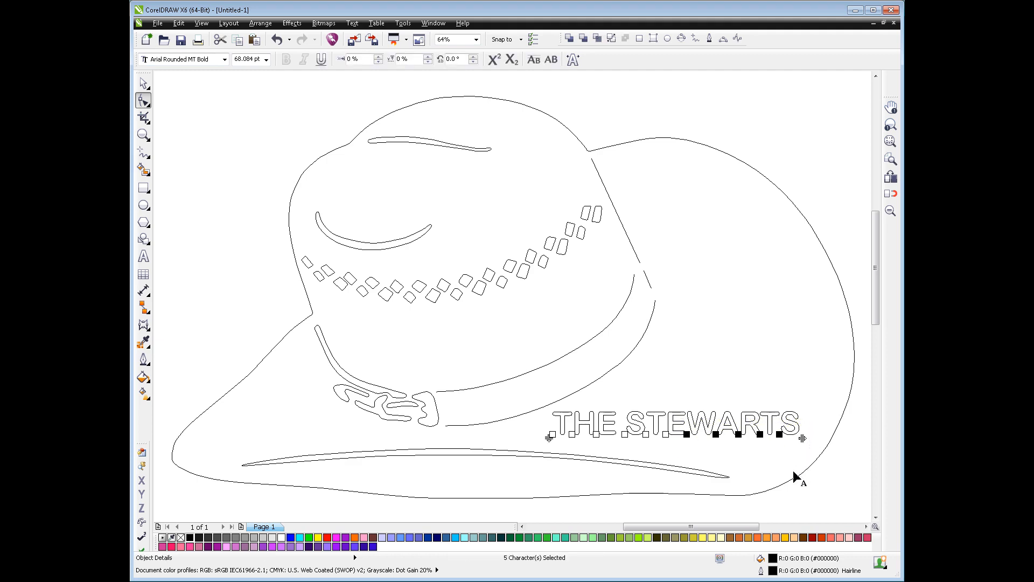
{"action": "key", "text": "Right"}
{"action": "key", "text": "Right"}
{"action": "key", "text": "Right"}
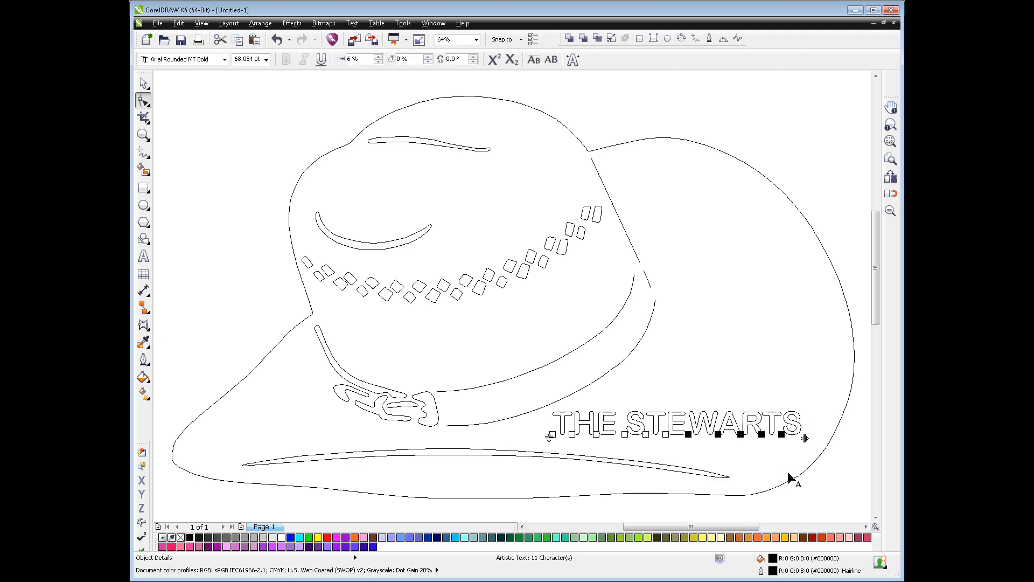
Increase the horizontal shift of the family name's last two letters to 14%
{"action": "left_click_drag", "start_coordinate": [752, 451], "coordinate": [796, 433]}
{"action": "key", "text": "Right"}
{"action": "key", "text": "Right"}
{"action": "key", "text": "Right"}
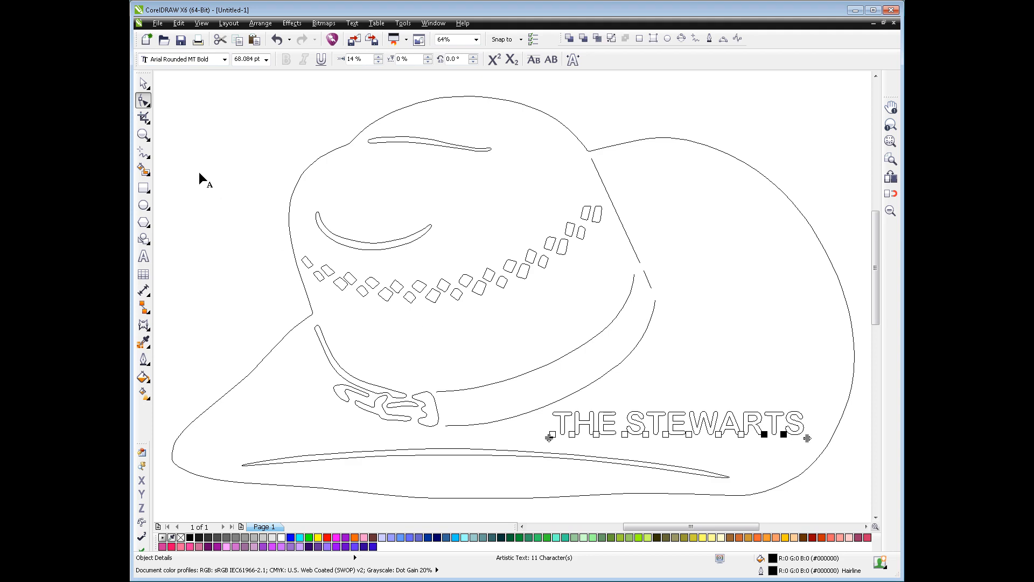
Set the font size of the word "THE" to 58 pt
{"action": "left_click", "coordinate": [143, 256]}
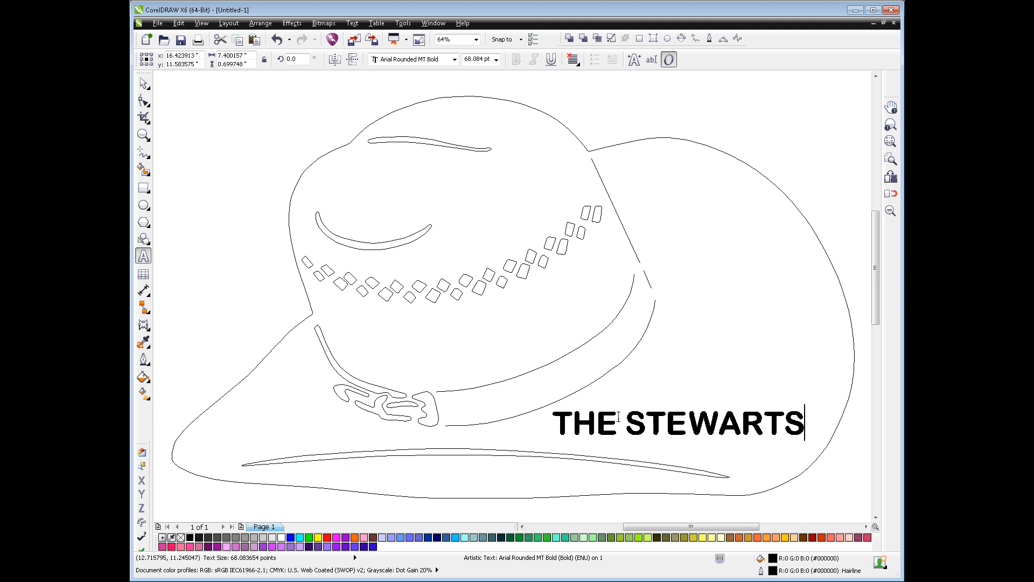
{"action": "left_click_drag", "start_coordinate": [614, 415], "coordinate": [551, 425]}
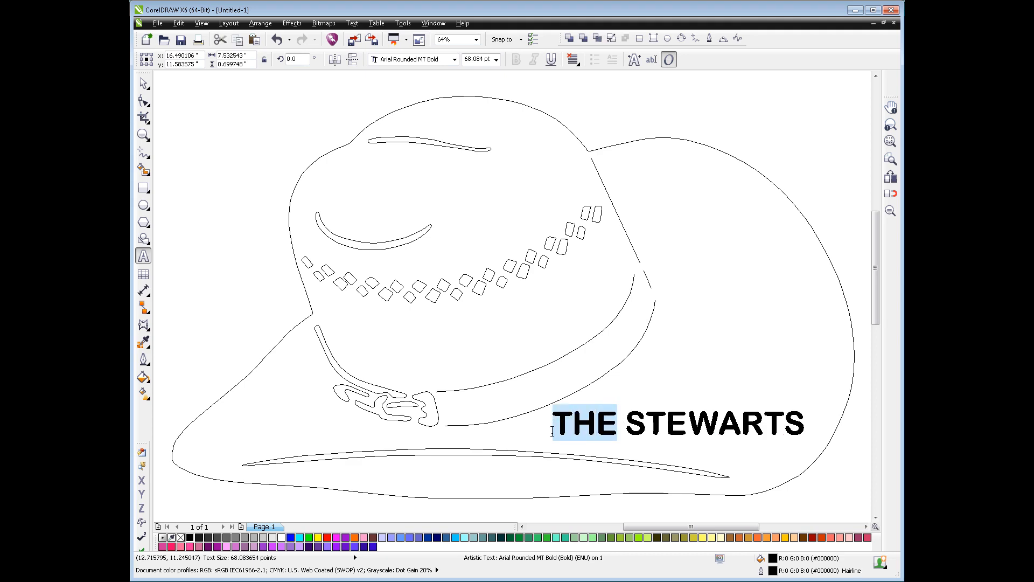
{"action": "left_click", "coordinate": [474, 61]}
{"action": "double_click", "coordinate": [474, 61]}
{"action": "type", "text": "58pt"}
{"action": "key", "text": "Return"}
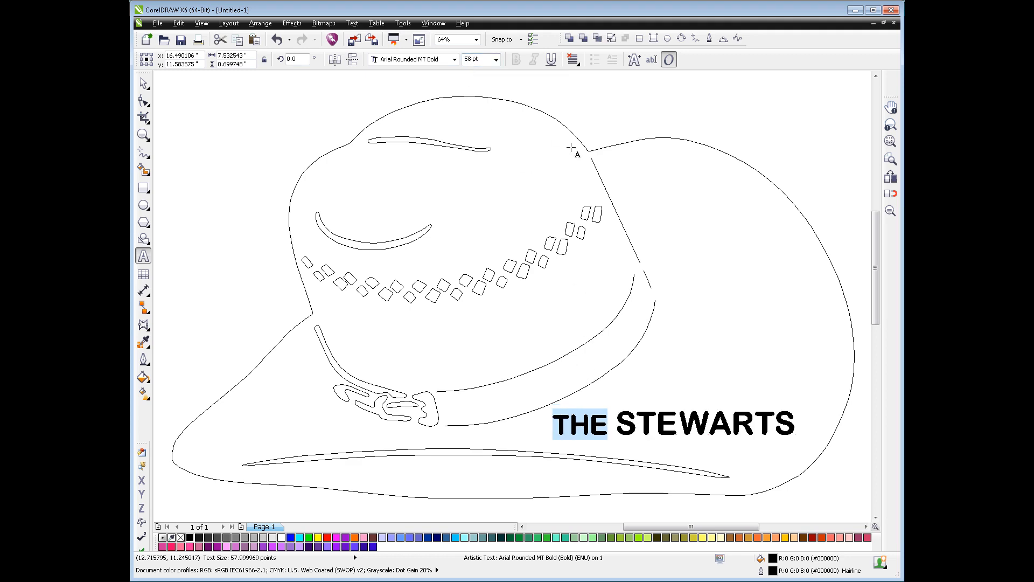
Set the font size of the final "S" to 63 pt
{"action": "left_click_drag", "start_coordinate": [779, 423], "coordinate": [797, 421]}
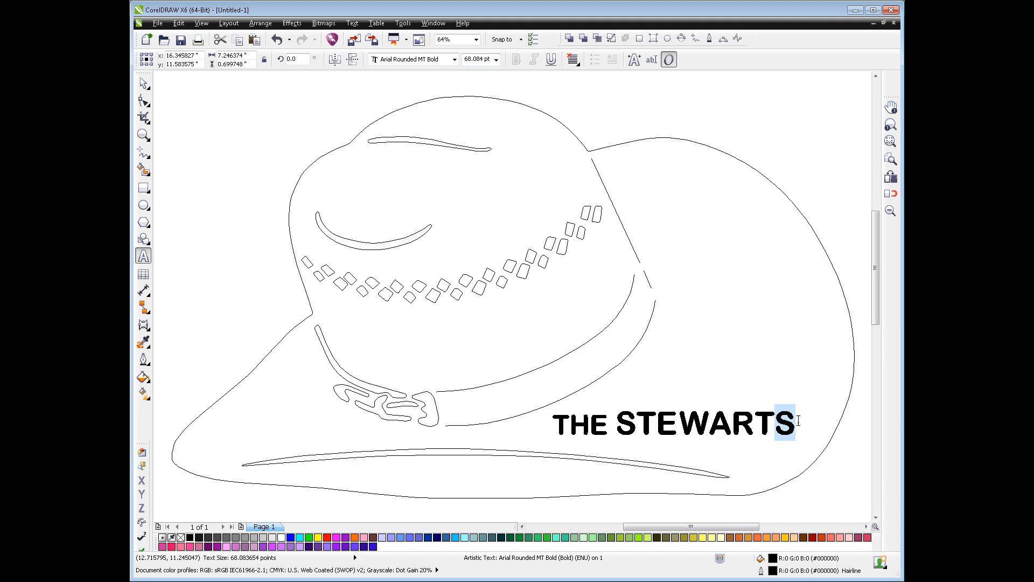
{"action": "double_click", "coordinate": [474, 59]}
{"action": "key", "text": "BackSpace"}
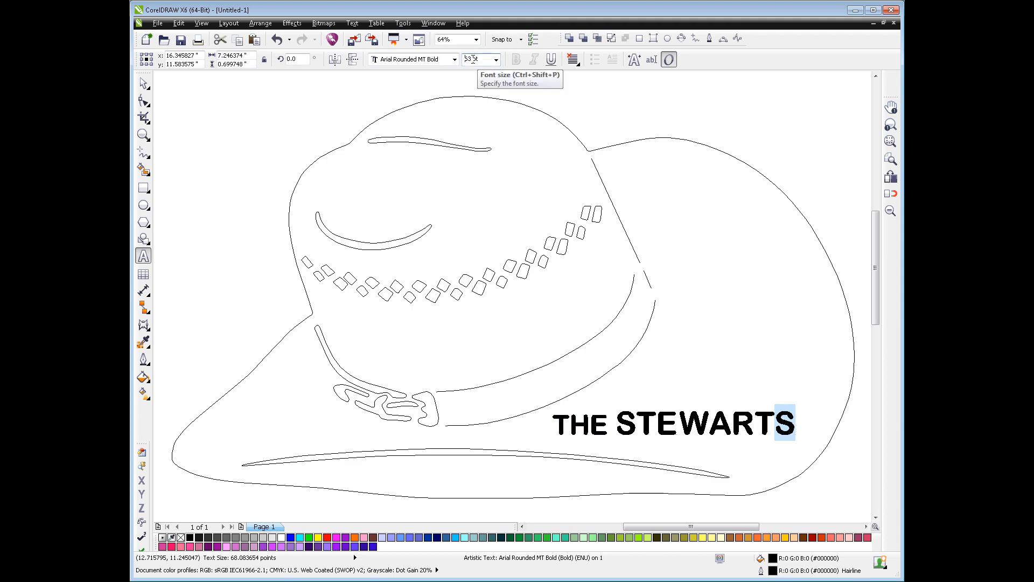
{"action": "key", "text": "Return"}
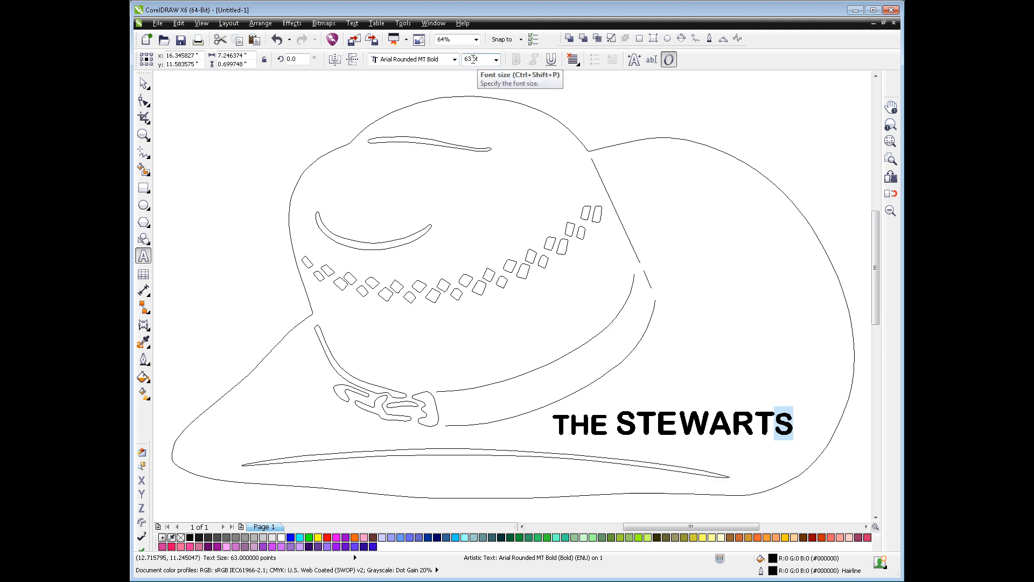
Nudge the final "S" slightly away from the letter before it with the Shape tool
{"action": "left_click", "coordinate": [144, 103]}
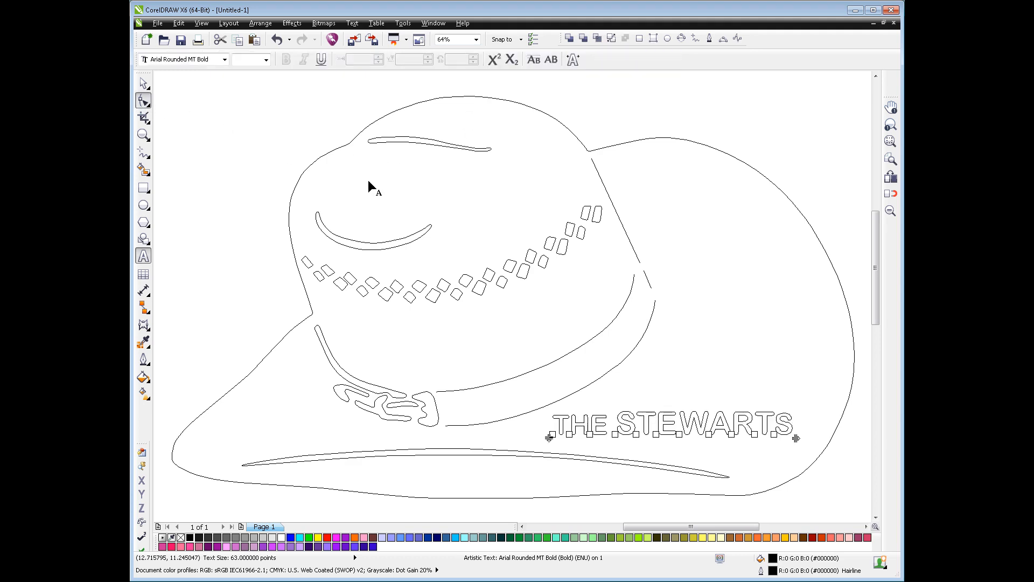
{"action": "left_click", "coordinate": [774, 434]}
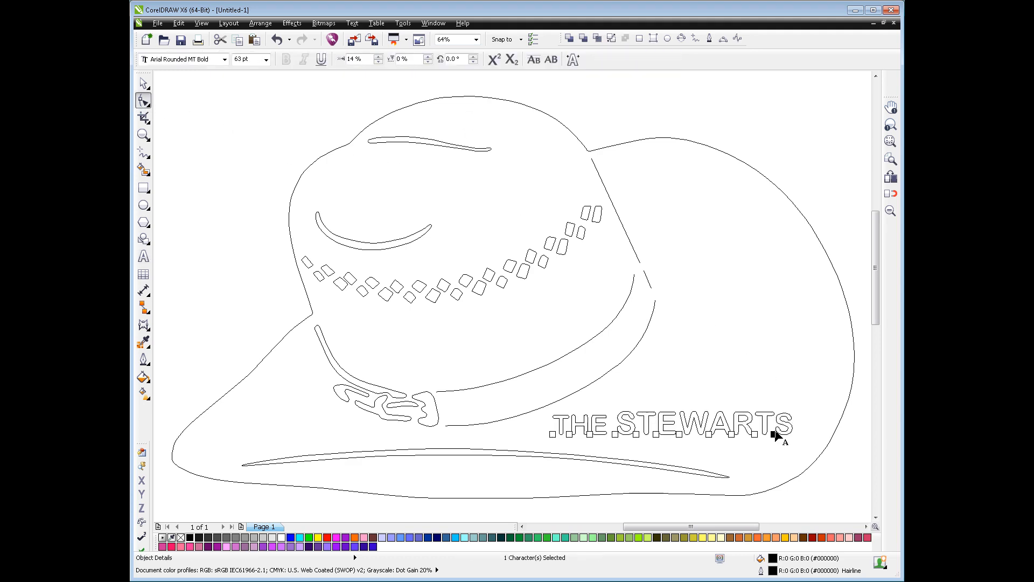
{"action": "left_click_drag", "start_coordinate": [773, 435], "coordinate": [773, 434]}
Apply a 5% vertical shift to the letters of "THE" and deselect the text
{"action": "left_click_drag", "start_coordinate": [534, 428], "coordinate": [601, 443]}
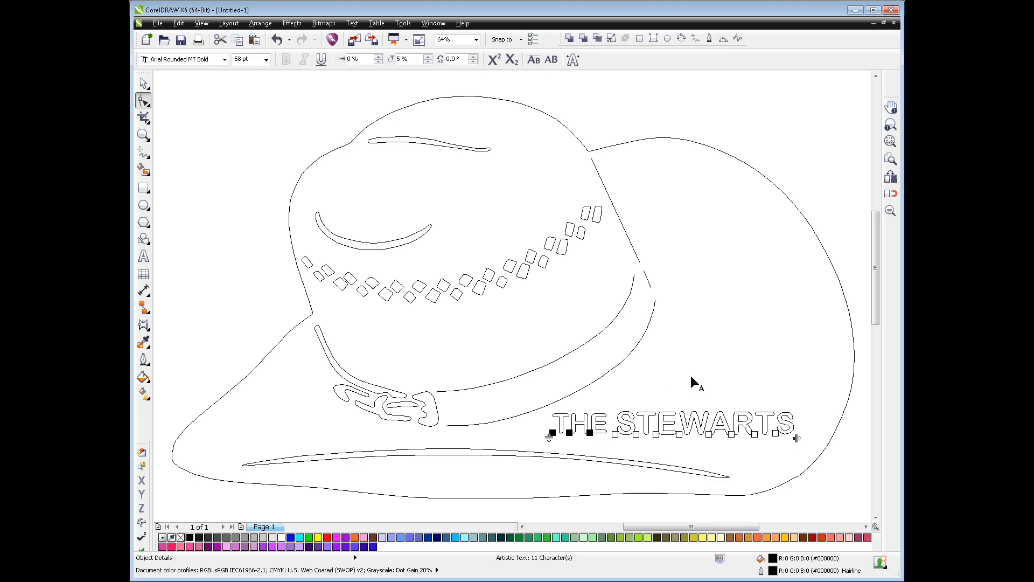
{"action": "left_click", "coordinate": [728, 451]}
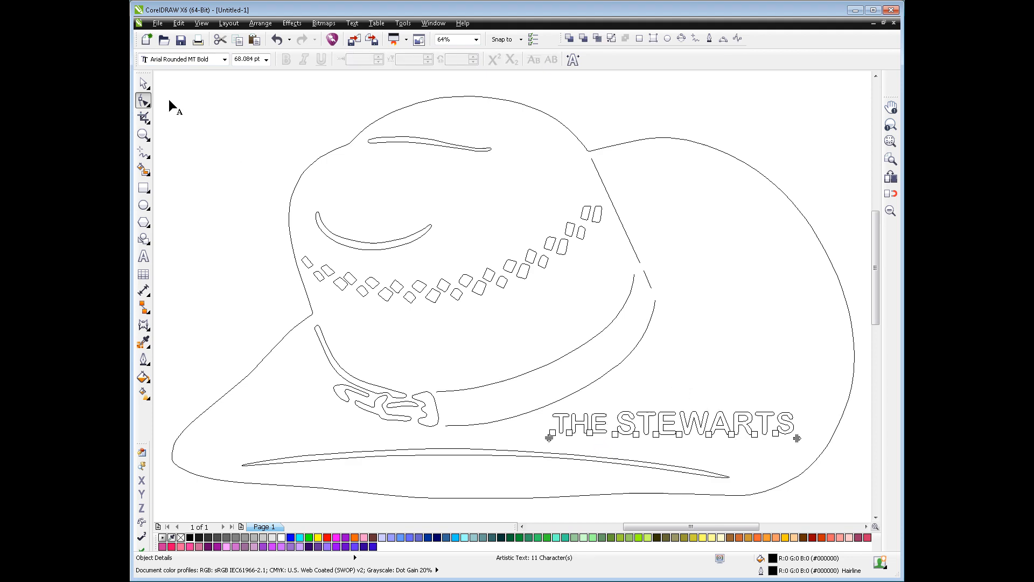
{"action": "left_click", "coordinate": [144, 84]}
{"action": "left_click", "coordinate": [712, 455]}
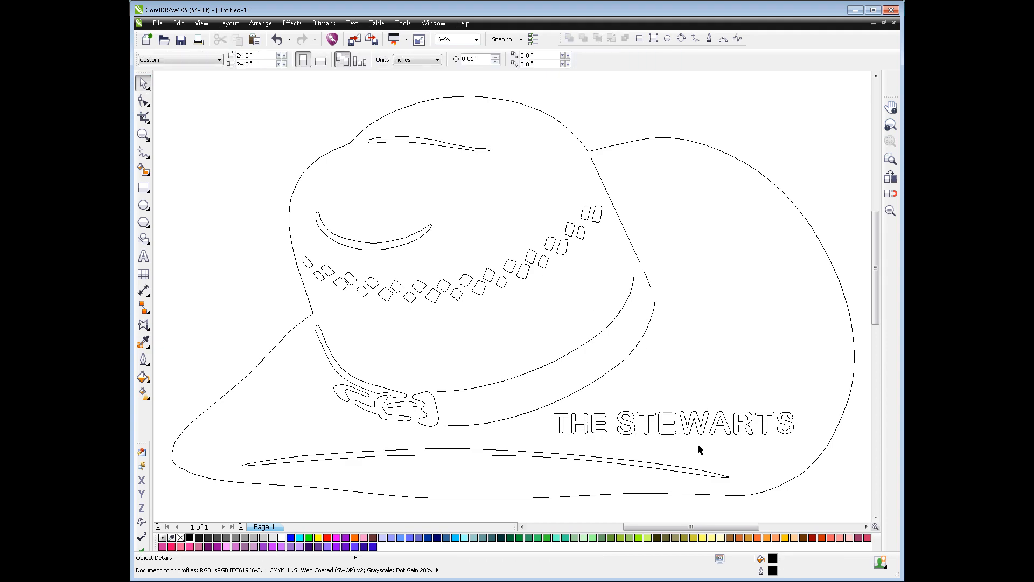
Nudge the last four letters of the family-name text slightly closer to the letter before them with the Shape tool, and deselect the text
{"action": "left_click", "coordinate": [696, 430]}
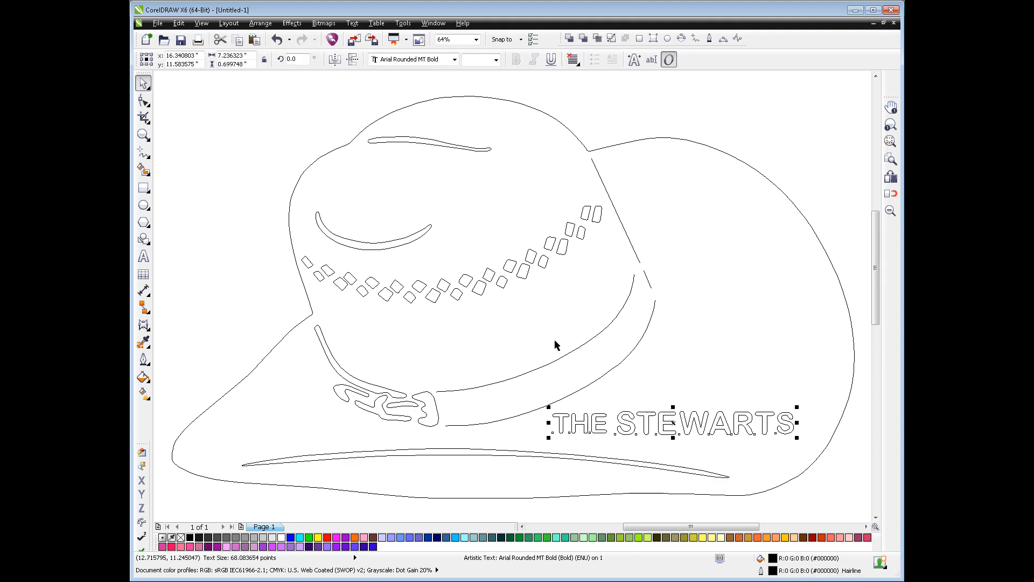
{"action": "left_click", "coordinate": [143, 101]}
{"action": "left_click_drag", "start_coordinate": [693, 445], "coordinate": [808, 424]}
{"action": "key", "text": "Left"}
{"action": "key", "text": "Left"}
{"action": "key", "text": "Left"}
{"action": "key", "text": "Left"}
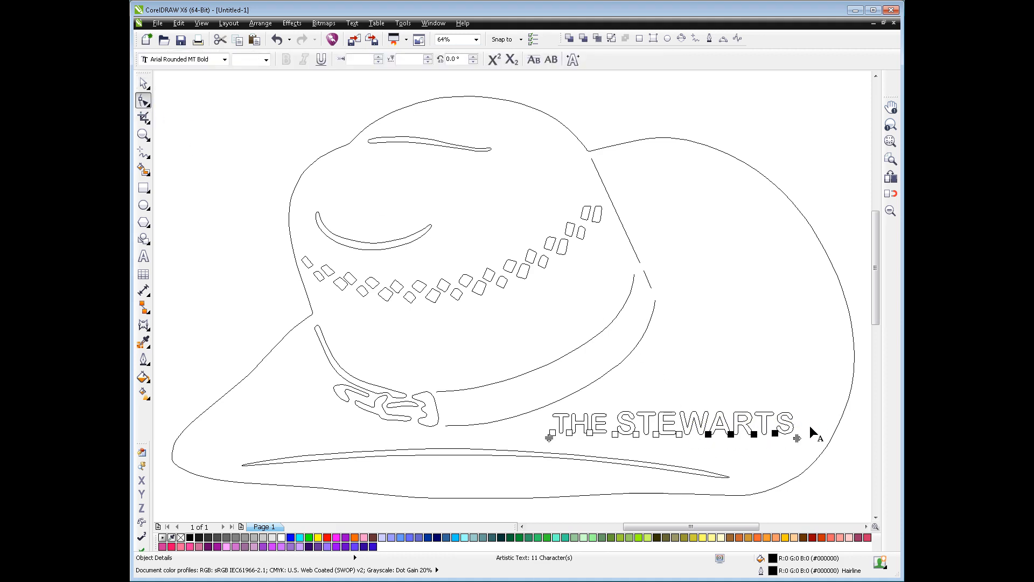
{"action": "left_click", "coordinate": [753, 458]}
{"action": "left_click", "coordinate": [143, 82]}
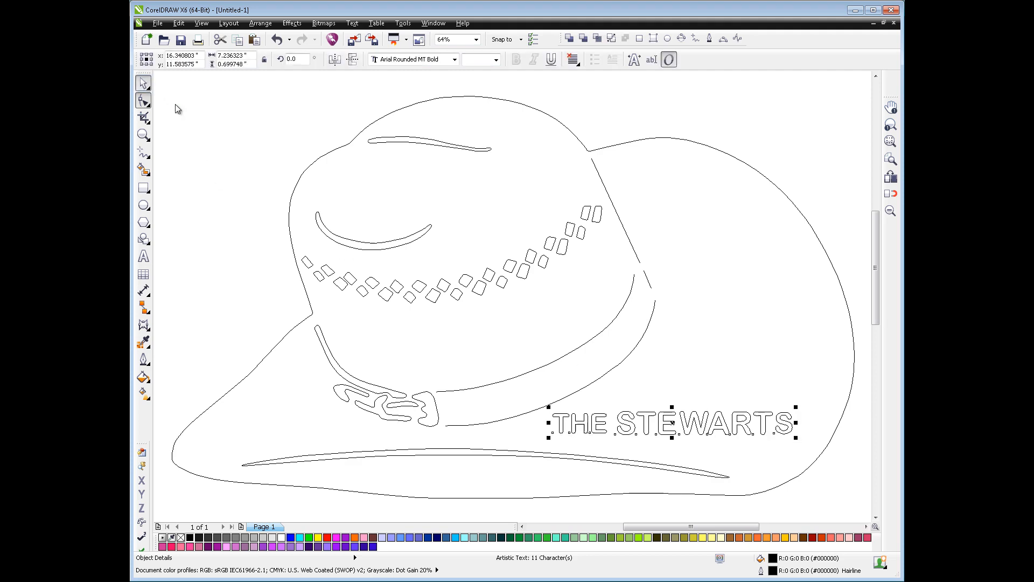
{"action": "left_click", "coordinate": [709, 396]}
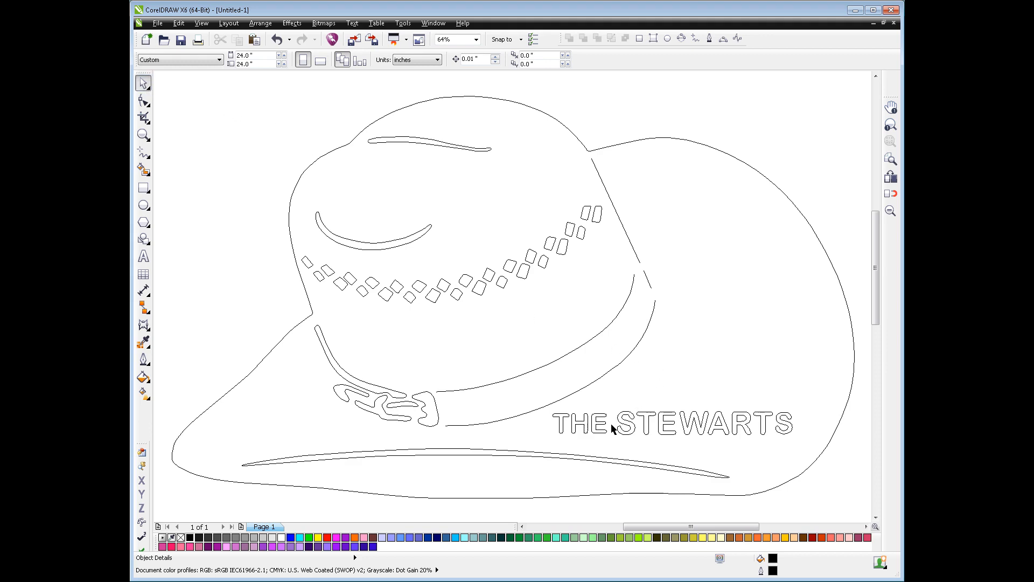
Combine all the separate segments of the hatband's lower edge line into one curve object
{"action": "left_click", "coordinate": [451, 426]}
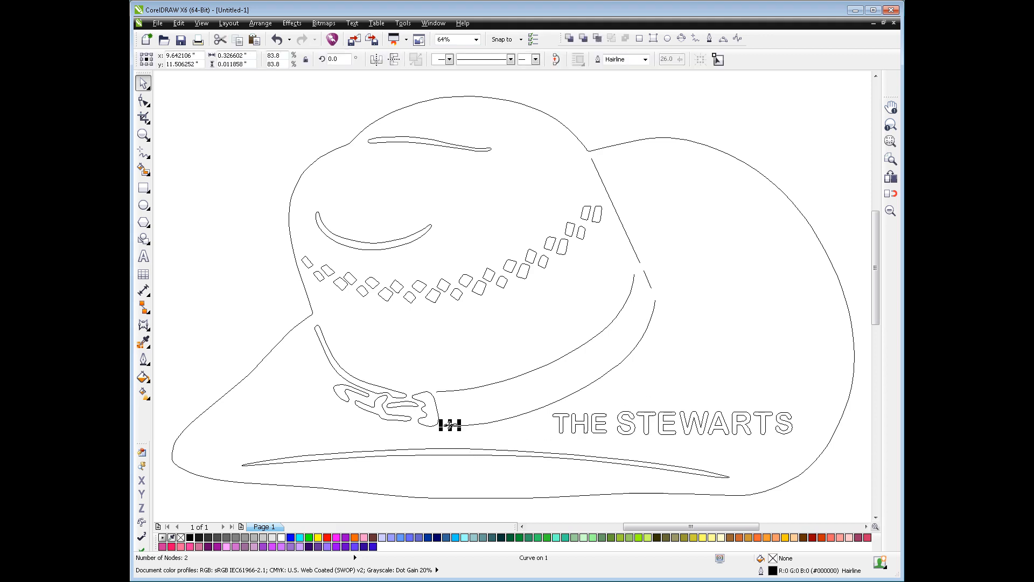
{"action": "left_click", "coordinate": [470, 426], "text": "shift"}
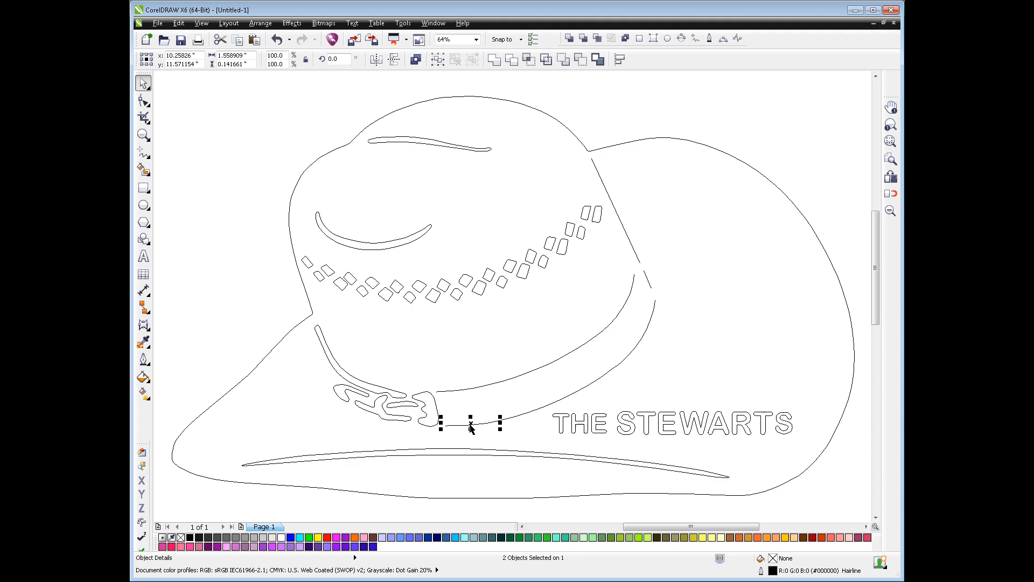
{"action": "left_click", "coordinate": [528, 415], "text": "shift"}
{"action": "left_click", "coordinate": [625, 38]}
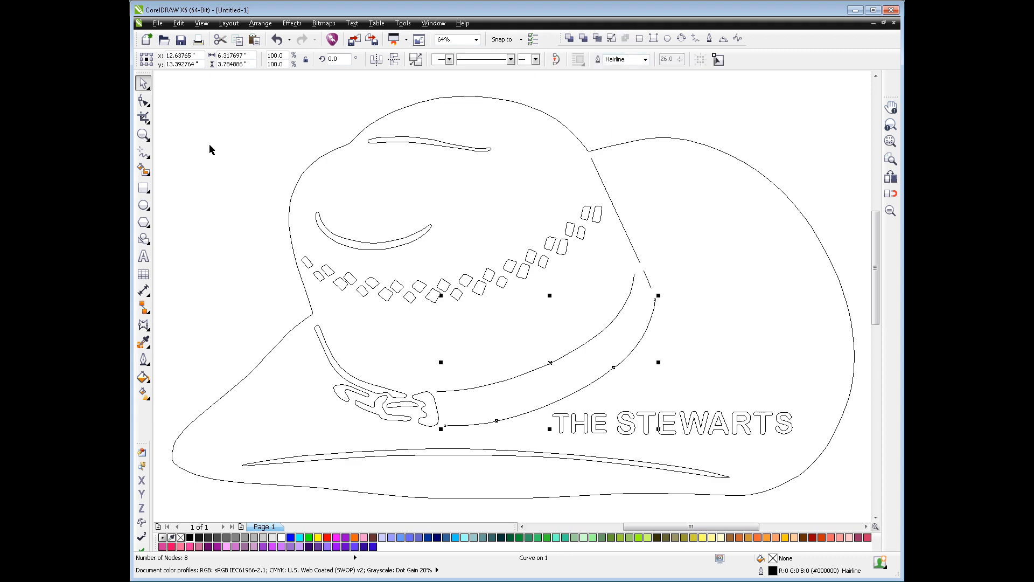
Join the overlapping end nodes at the three breaks along the hatband's lower edge curve
{"action": "left_click", "coordinate": [144, 101]}
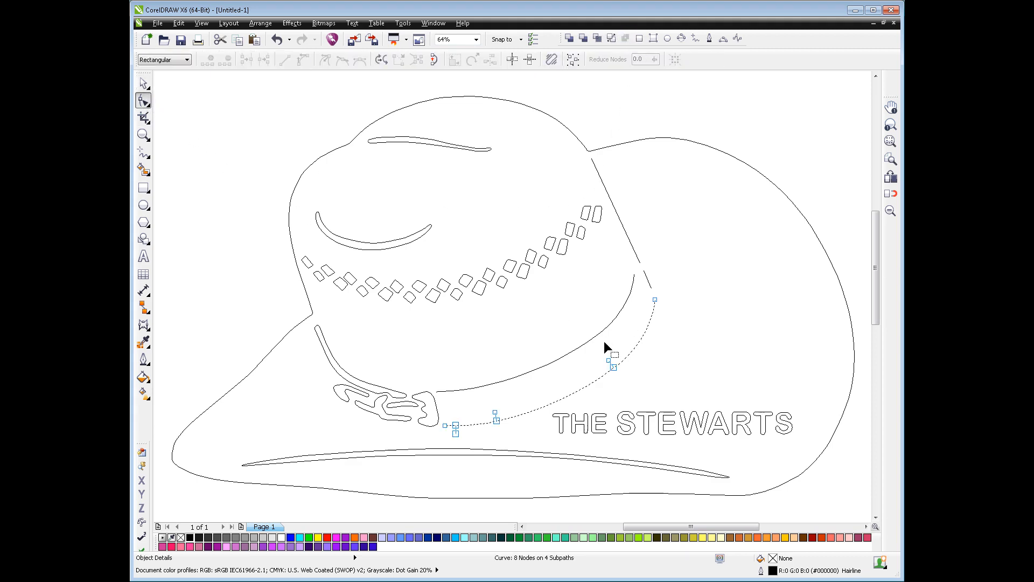
{"action": "left_click_drag", "start_coordinate": [610, 354], "coordinate": [614, 367]}
{"action": "right_click", "coordinate": [614, 366]}
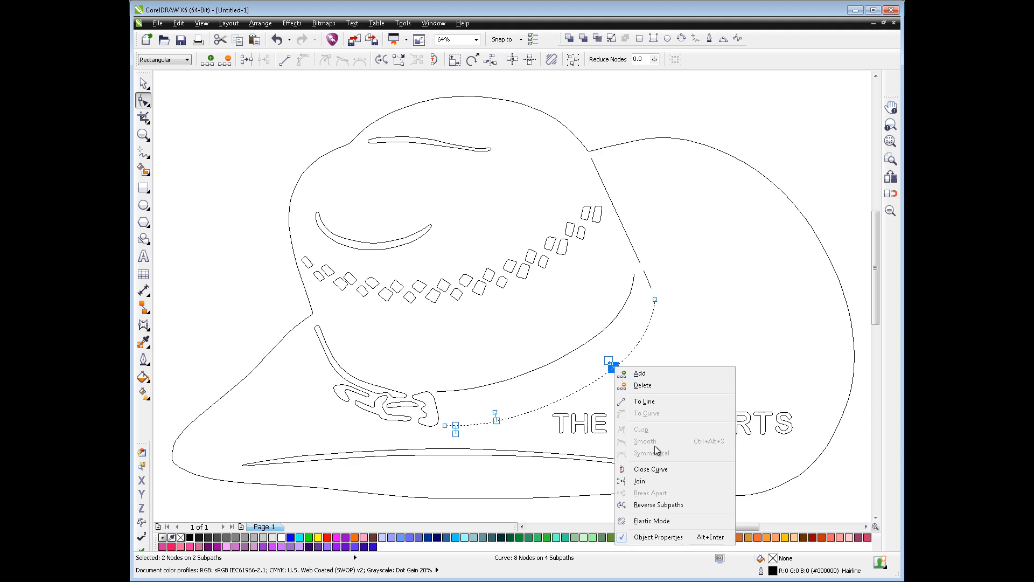
{"action": "left_click", "coordinate": [654, 479]}
{"action": "left_click_drag", "start_coordinate": [484, 402], "coordinate": [500, 429]}
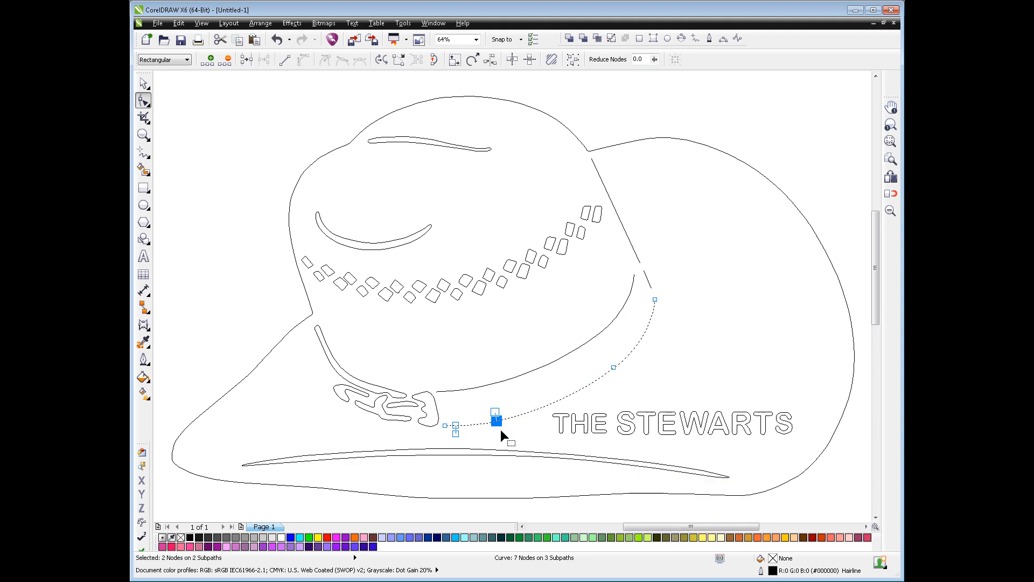
{"action": "right_click", "coordinate": [497, 428]}
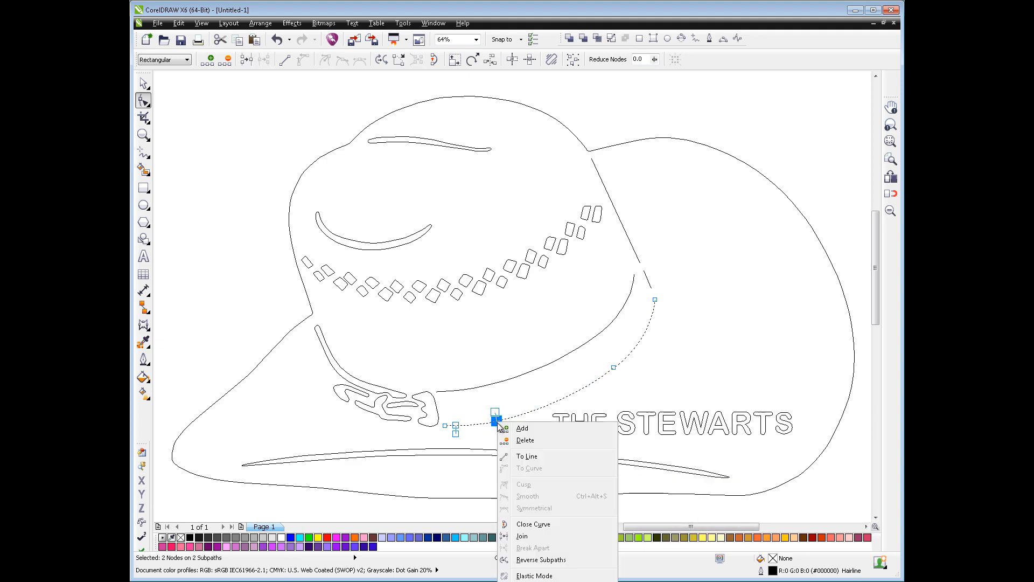
{"action": "left_click", "coordinate": [539, 541]}
{"action": "left_click_drag", "start_coordinate": [450, 416], "coordinate": [471, 449]}
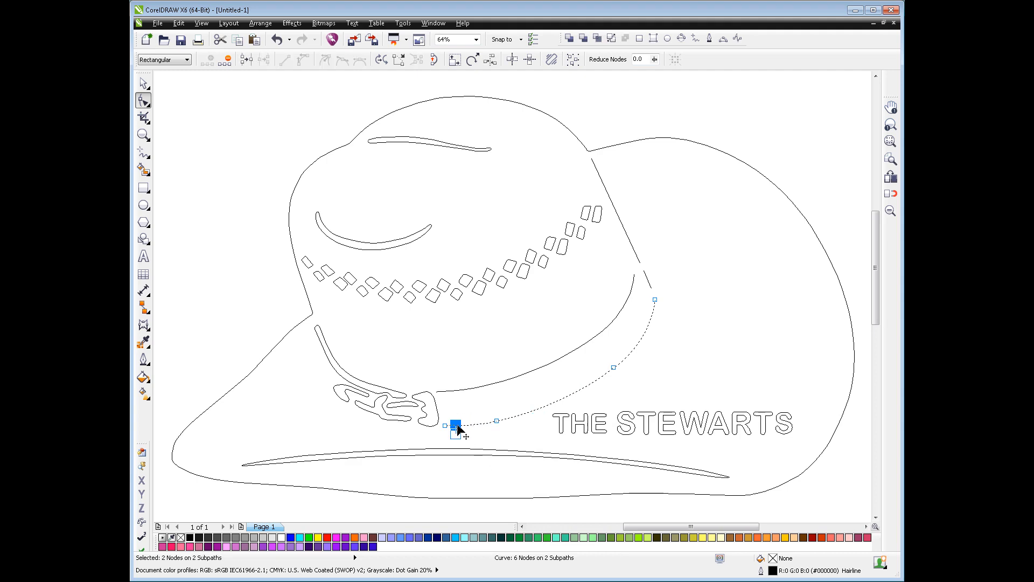
{"action": "right_click", "coordinate": [457, 424]}
{"action": "left_click", "coordinate": [491, 539]}
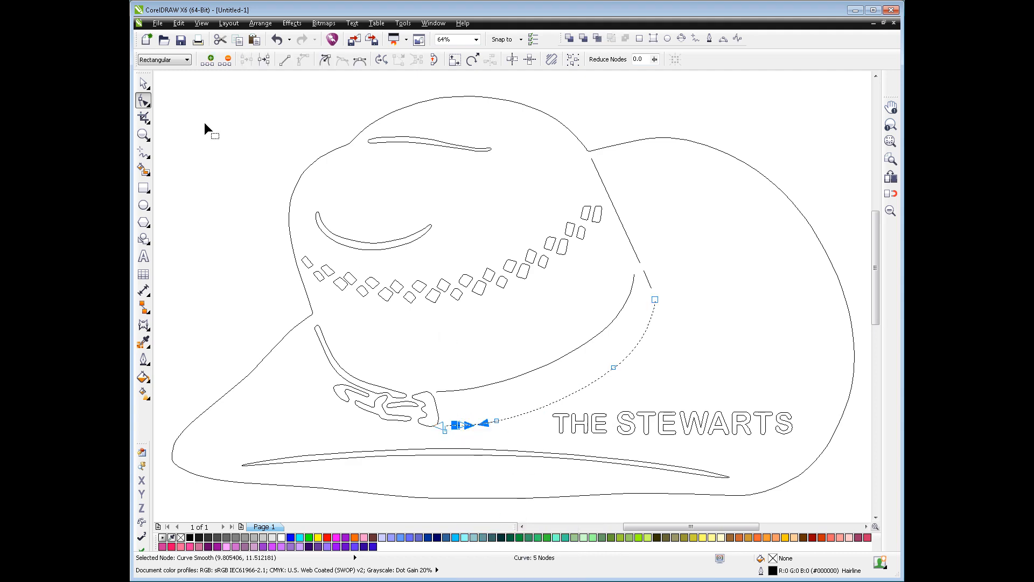
{"action": "key", "text": "space"}
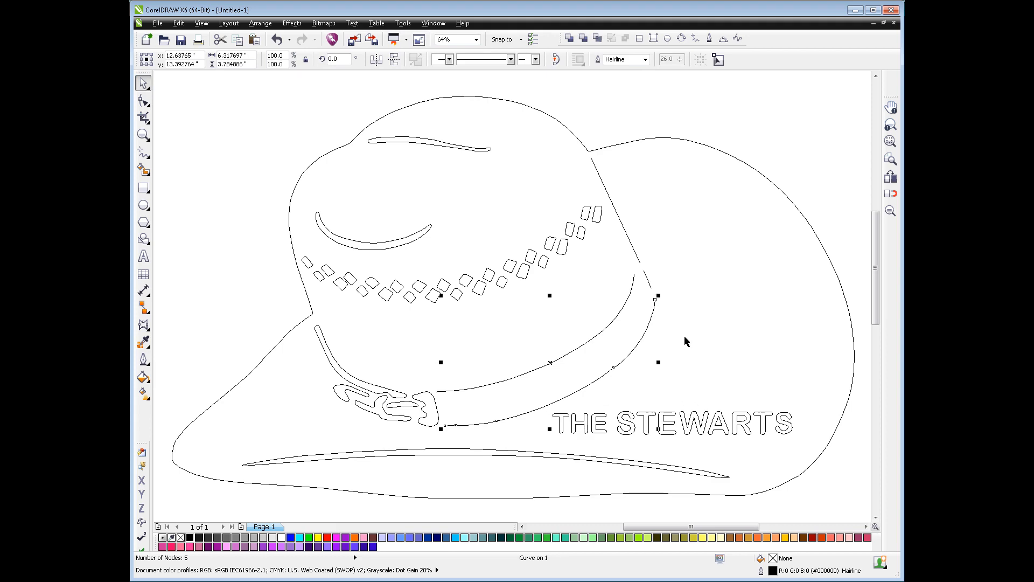
Delete the three interior nodes of the hatband's lower edge curve, leaving only its two end nodes
{"action": "key", "text": "space"}
{"action": "left_click_drag", "start_coordinate": [450, 434], "coordinate": [614, 373]}
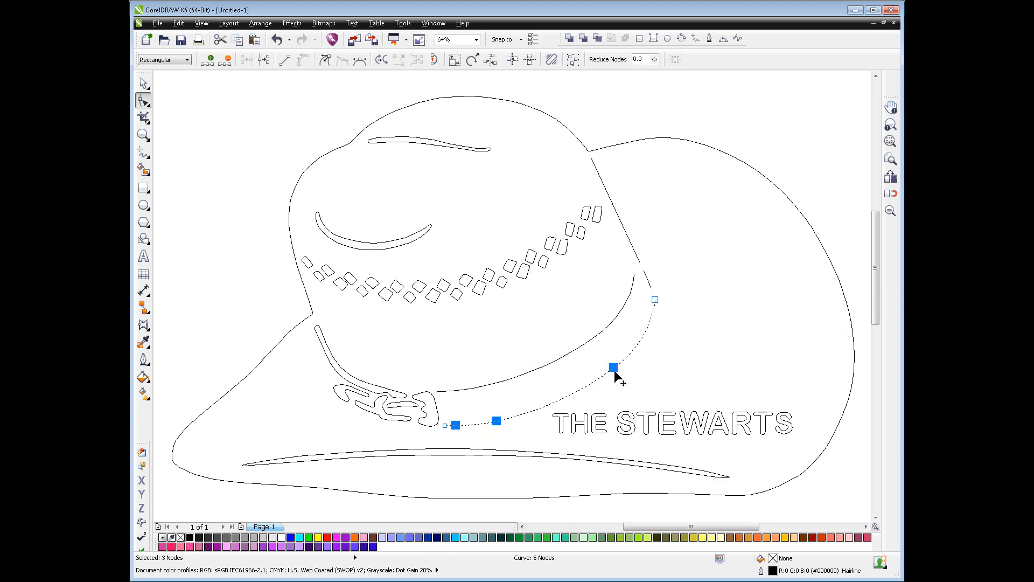
{"action": "key", "text": "Delete"}
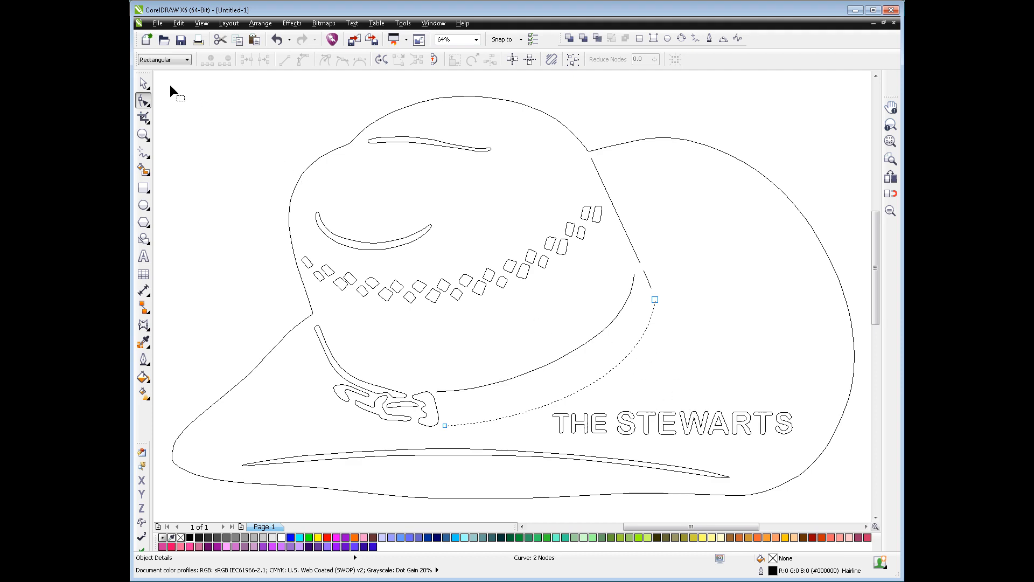
{"action": "left_click", "coordinate": [146, 82]}
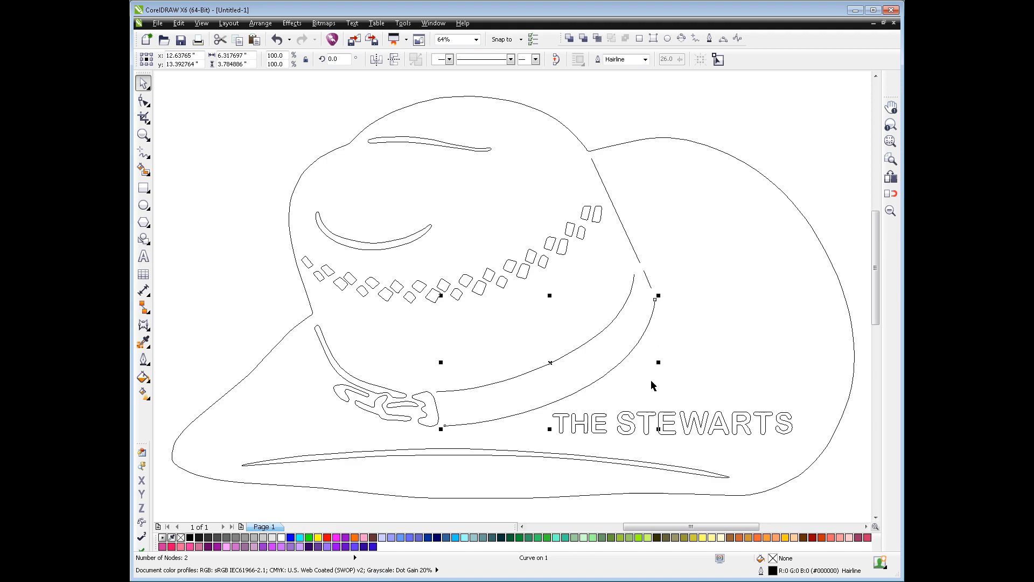
Try to fit the family-name text to the hatband's lower edge curve
{"action": "left_click", "coordinate": [667, 425], "text": "shift"}
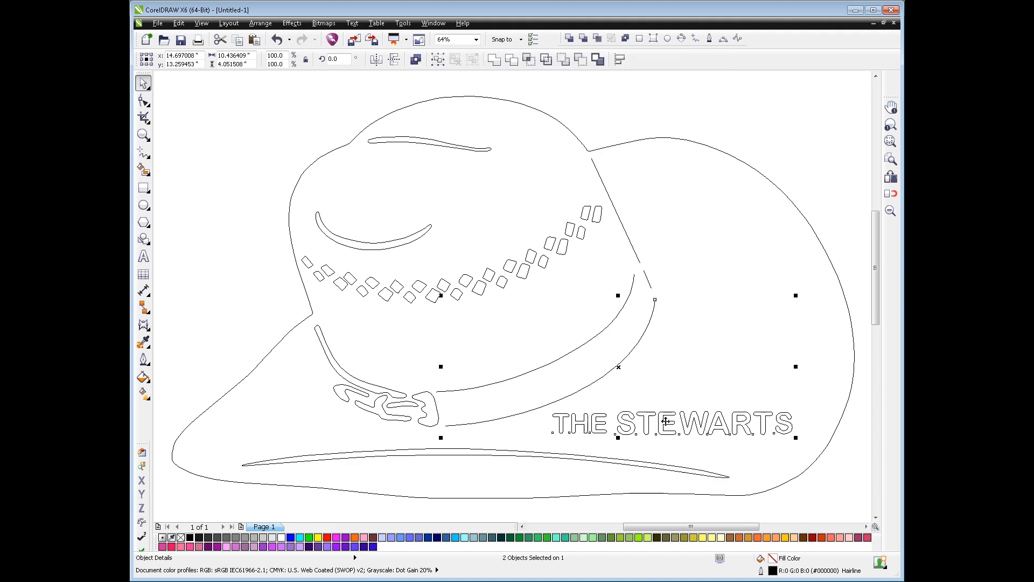
{"action": "left_click", "coordinate": [352, 23]}
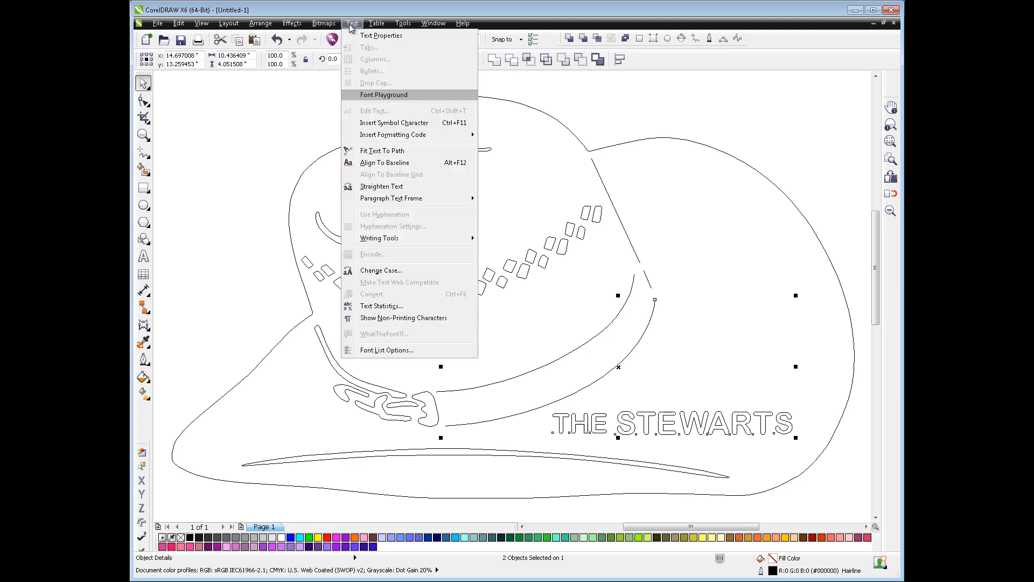
{"action": "left_click", "coordinate": [373, 142]}
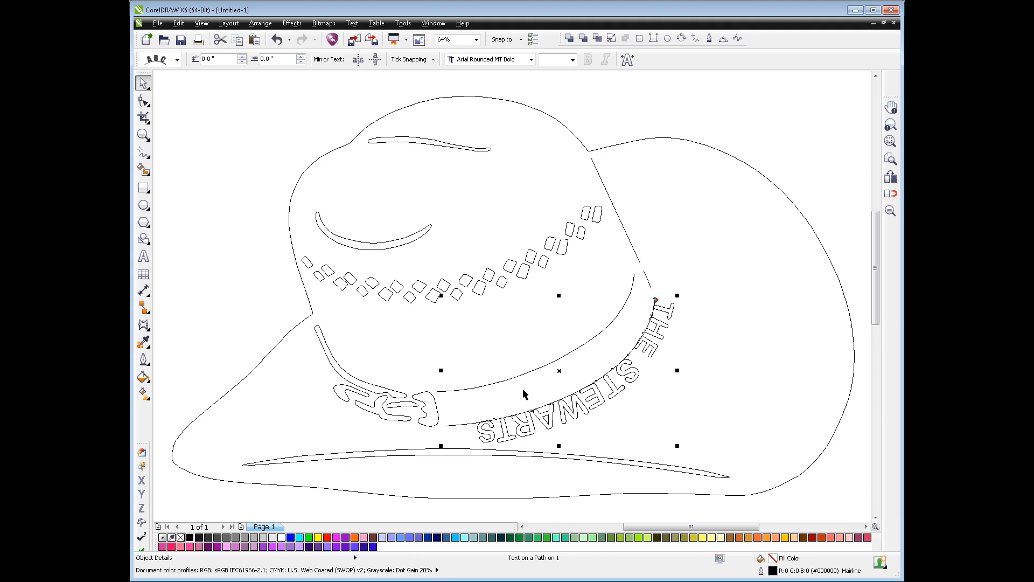
{"action": "left_click", "coordinate": [277, 41]}
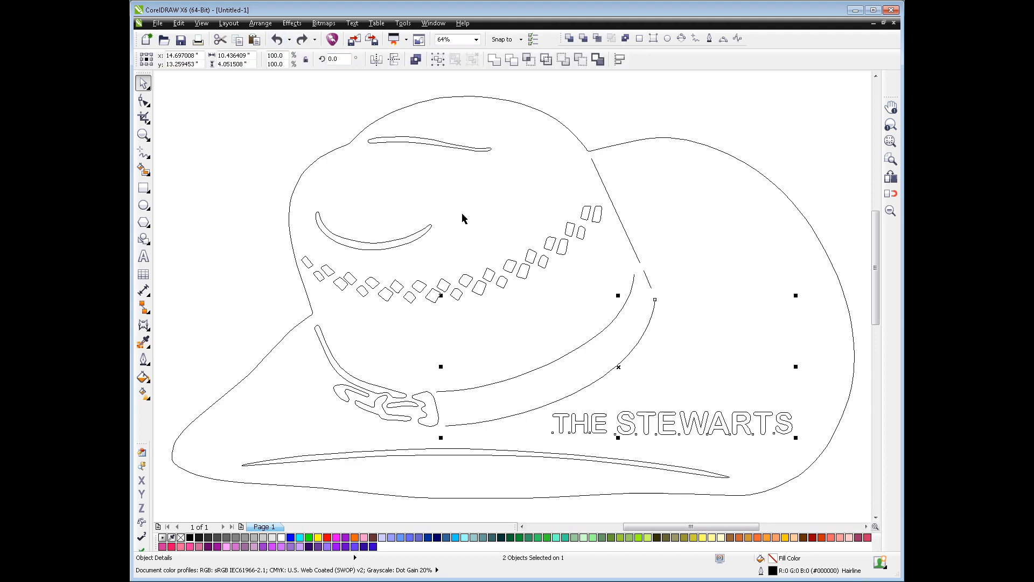
Reverse the direction of the hatband's lower edge curve
{"action": "left_click", "coordinate": [628, 355]}
{"action": "left_click", "coordinate": [626, 355]}
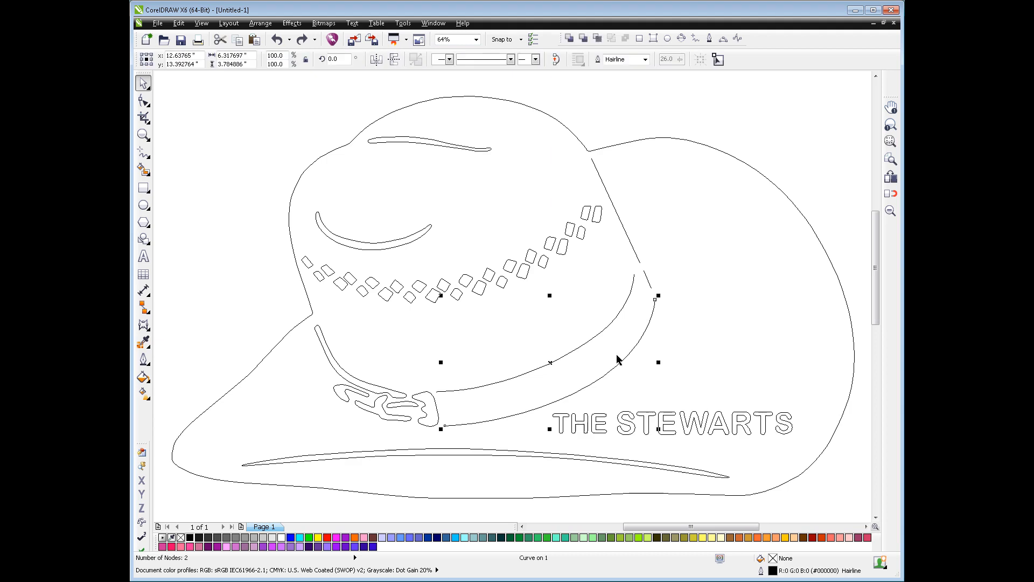
{"action": "left_click", "coordinate": [143, 100]}
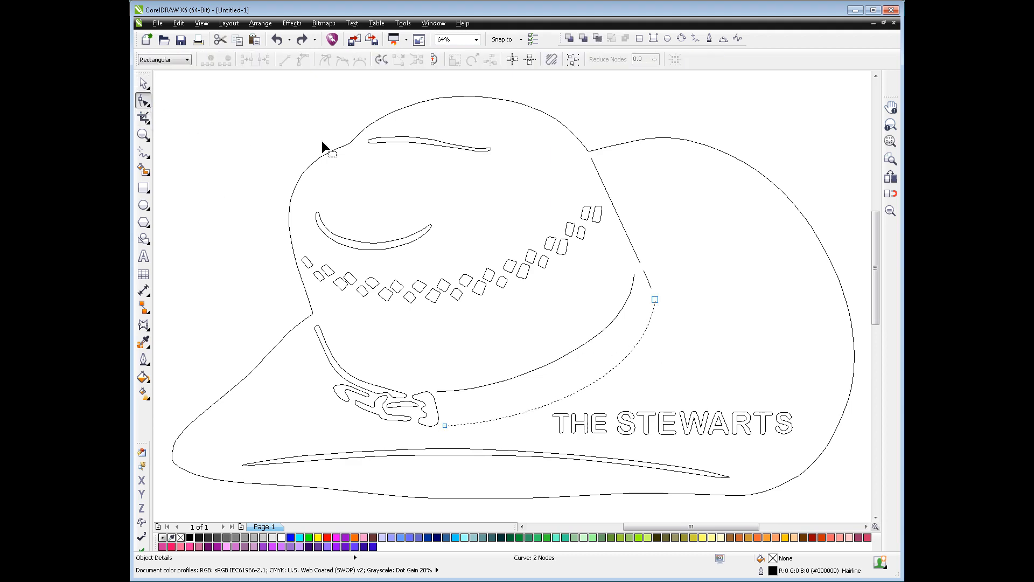
{"action": "left_click", "coordinate": [381, 59]}
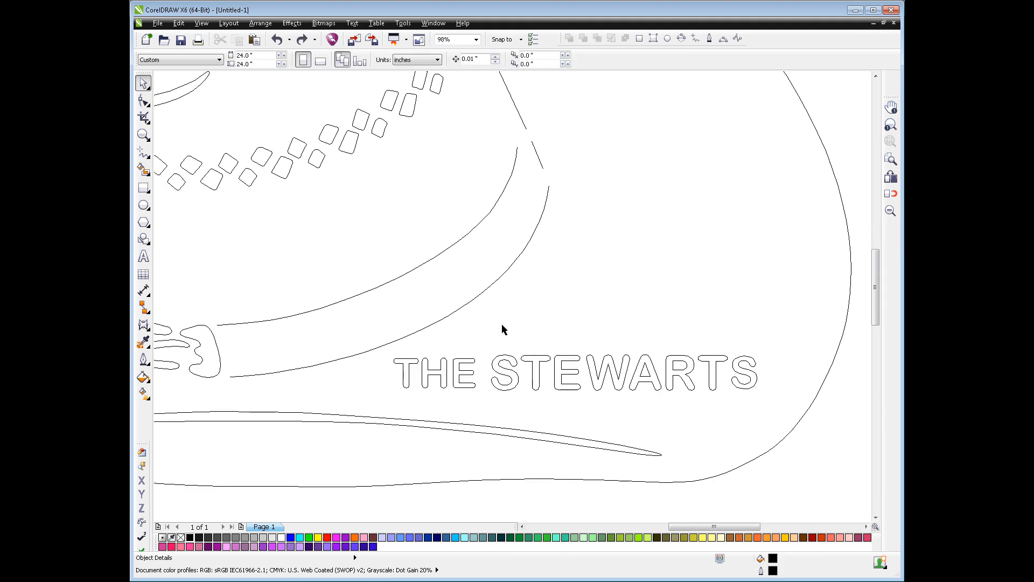
Duplicate the hatband's lower edge curve in place
{"action": "left_click", "coordinate": [515, 263]}
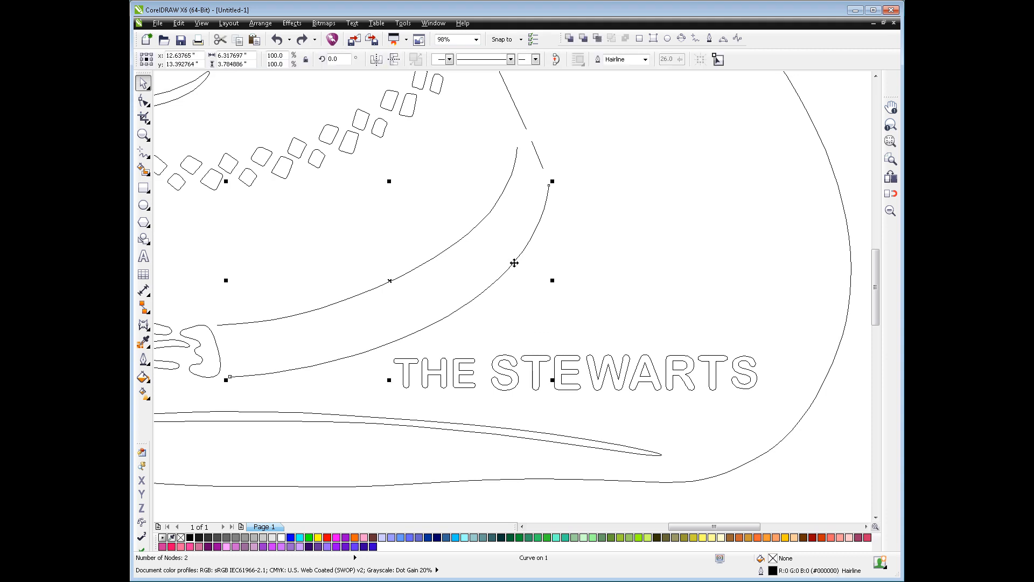
{"action": "key", "text": "ctrl+c"}
{"action": "key", "text": "ctrl+v"}
Fit the family-name text to the duplicated hatband curve and change its text orientation to the third style, with upright, skewed letters
{"action": "left_click", "coordinate": [551, 367], "text": "shift"}
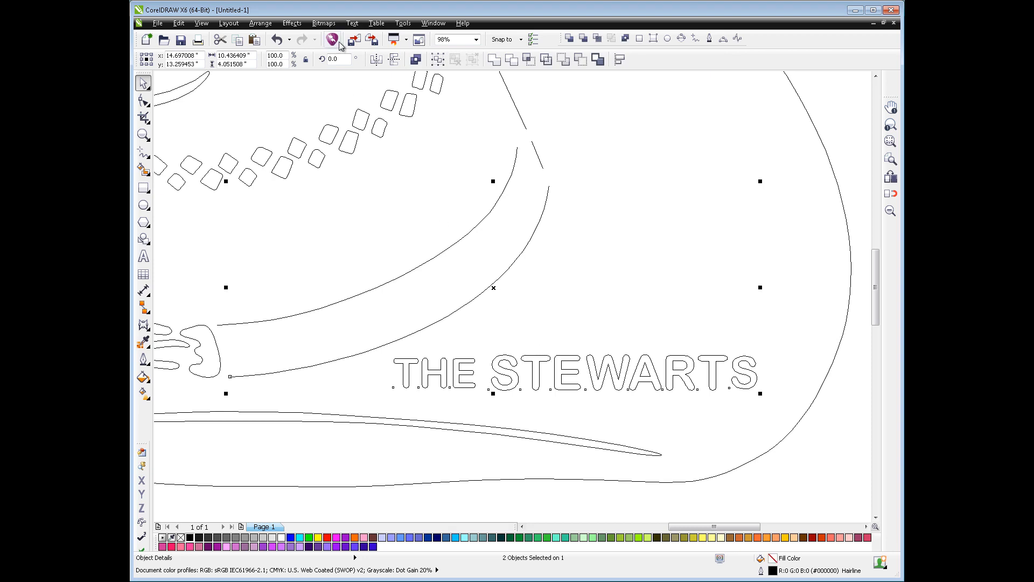
{"action": "left_click", "coordinate": [351, 23]}
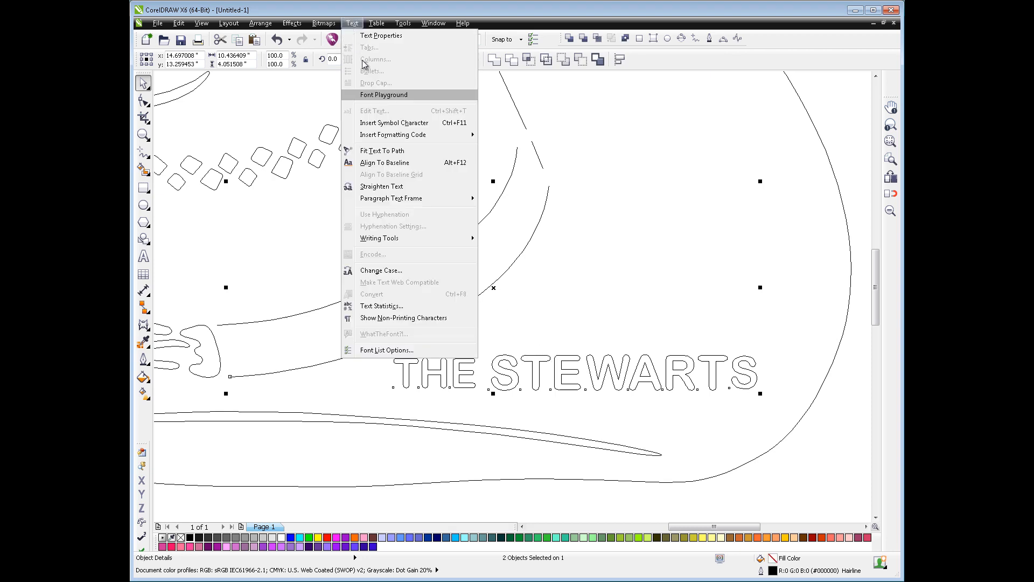
{"action": "left_click", "coordinate": [382, 152]}
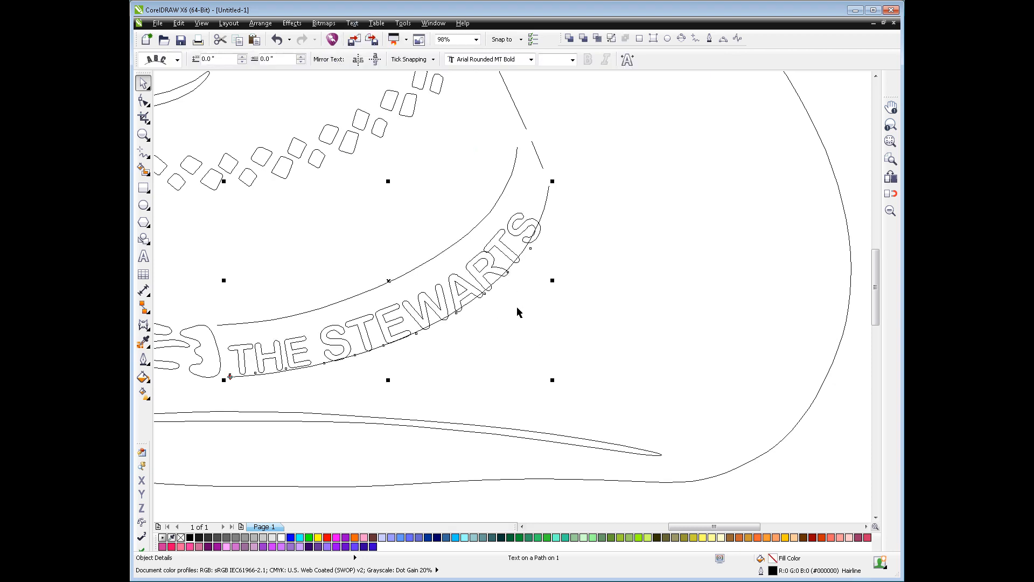
{"action": "left_click", "coordinate": [177, 59]}
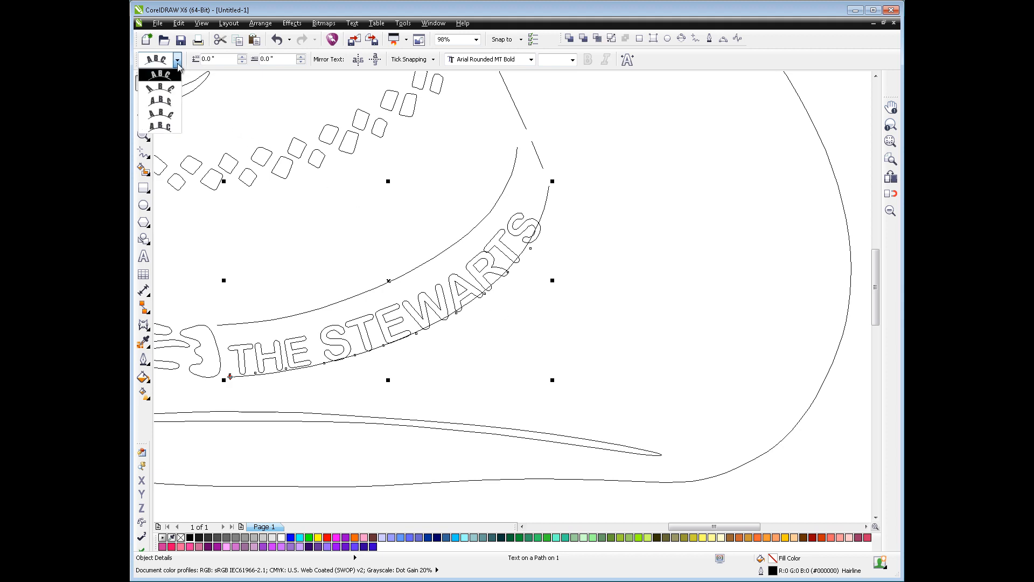
{"action": "left_click", "coordinate": [174, 99]}
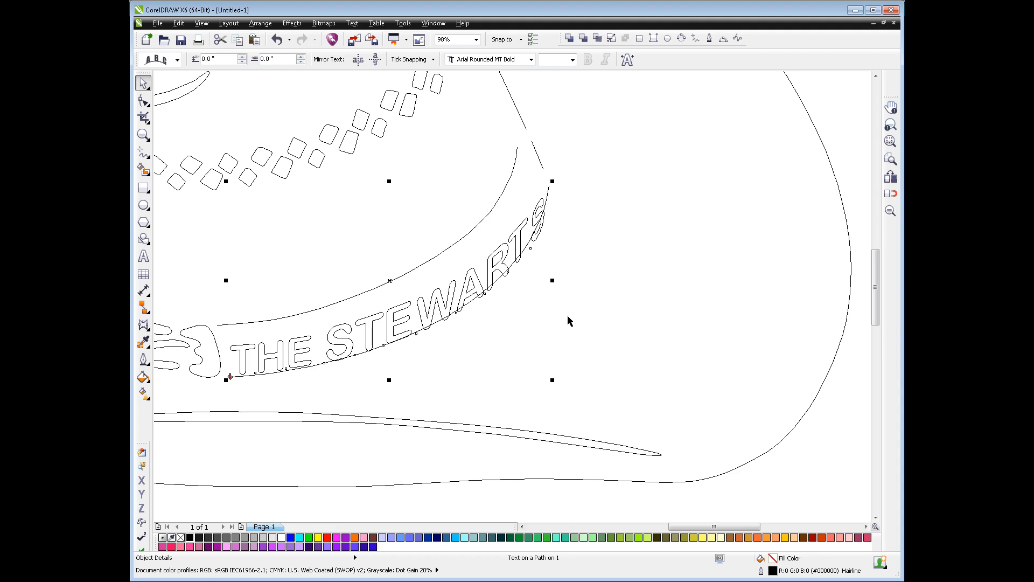
{"action": "key", "text": "Escape"}
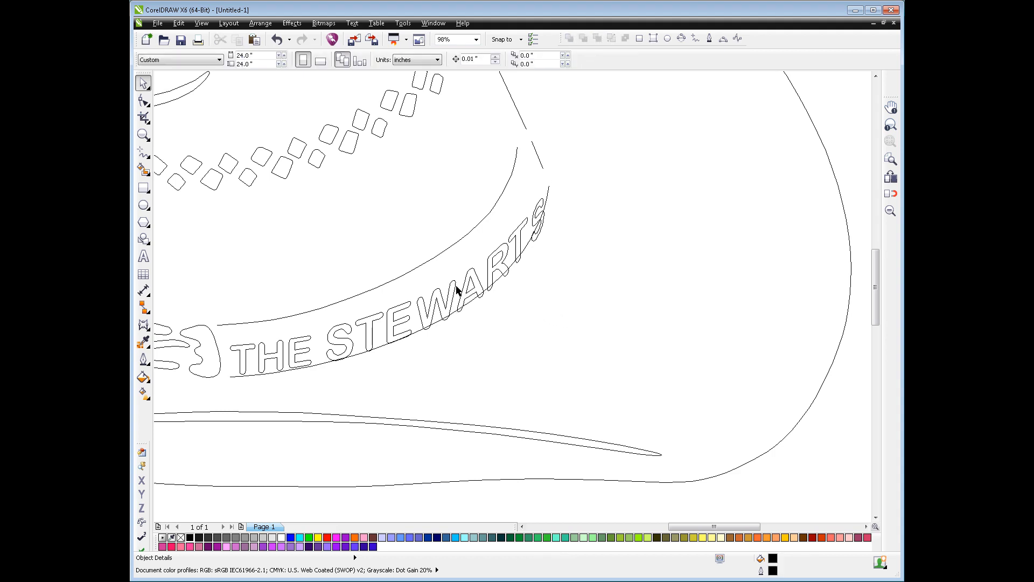
Offset the family-name text 0.125" inward from its path and scale the control curve proportionally to about 106.4%
{"action": "left_click", "coordinate": [457, 288]}
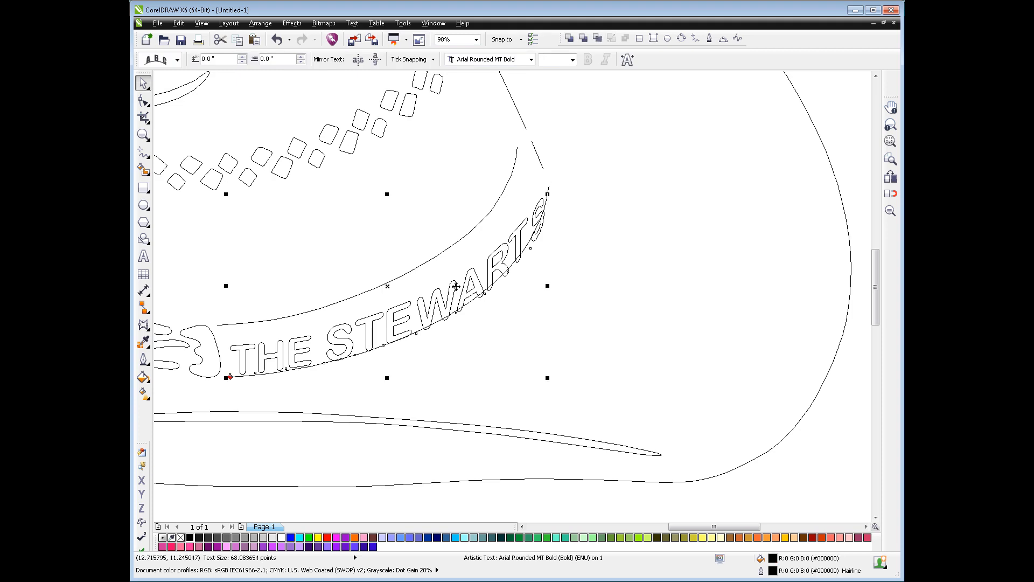
{"action": "left_click_drag", "start_coordinate": [455, 286], "coordinate": [450, 279]}
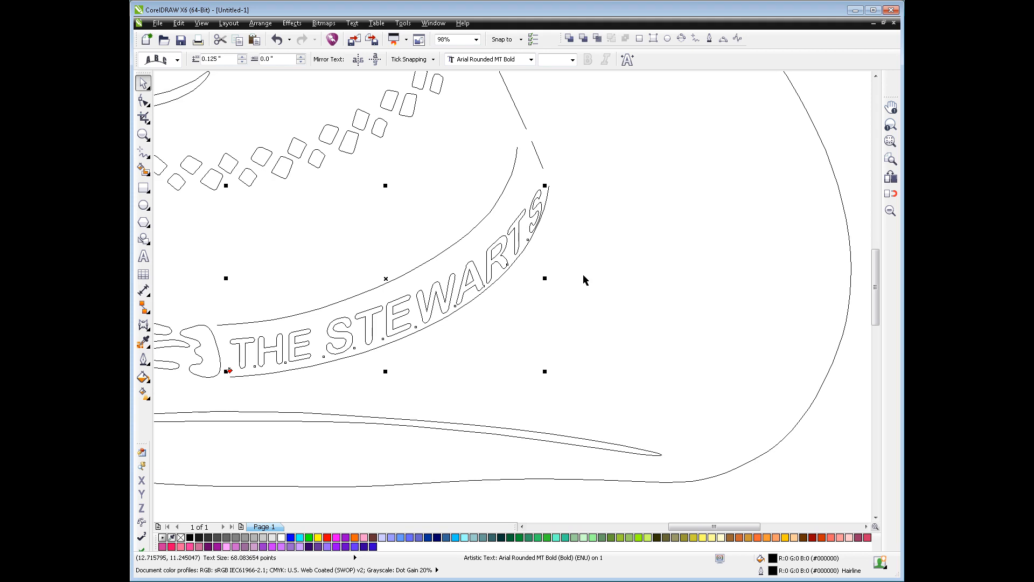
{"action": "left_click", "coordinate": [549, 189]}
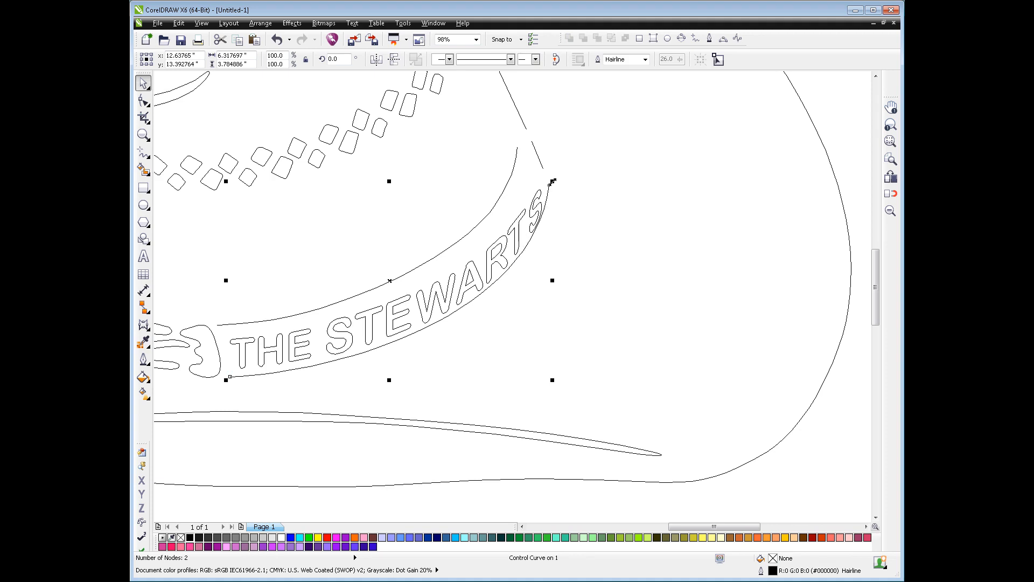
{"action": "left_click_drag", "start_coordinate": [553, 181], "coordinate": [574, 164]}
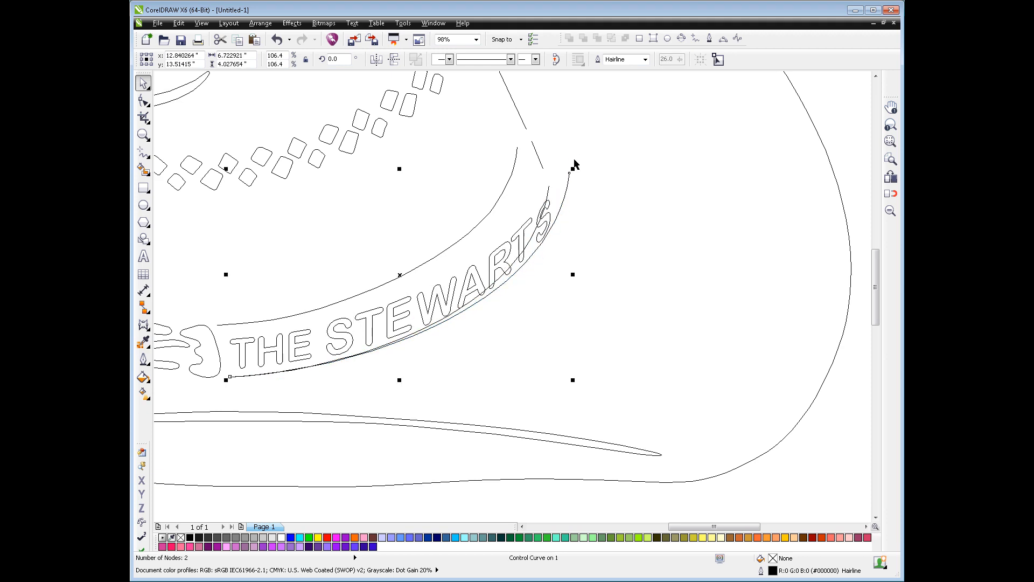
Skew the text's control curve vertically so its far end rises, bringing its rotation value to about 7.7°
{"action": "left_click", "coordinate": [567, 191]}
{"action": "left_click_drag", "start_coordinate": [573, 275], "coordinate": [566, 255]}
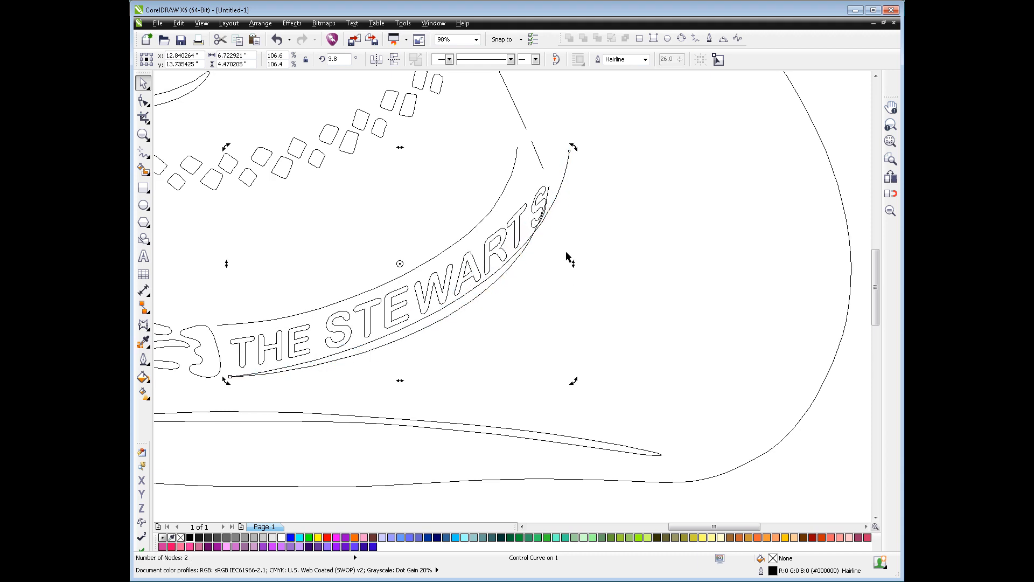
{"action": "left_click_drag", "start_coordinate": [572, 262], "coordinate": [569, 251]}
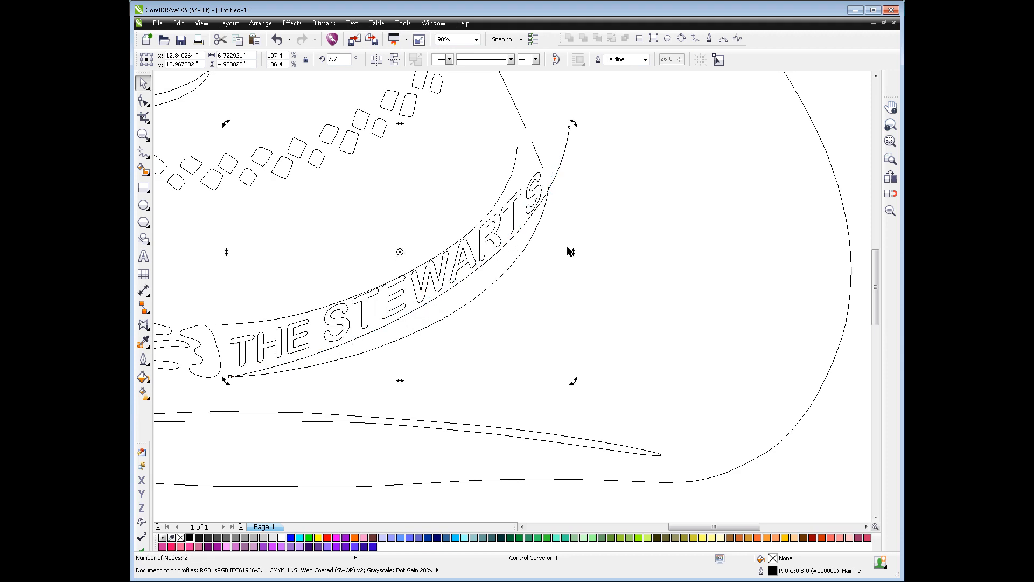
Reshape the control curve by bowing its middle toward the hatband's lower edge and moving its far end node slightly inward and up
{"action": "double_click", "coordinate": [507, 242]}
{"action": "left_click_drag", "start_coordinate": [506, 241], "coordinate": [504, 264]}
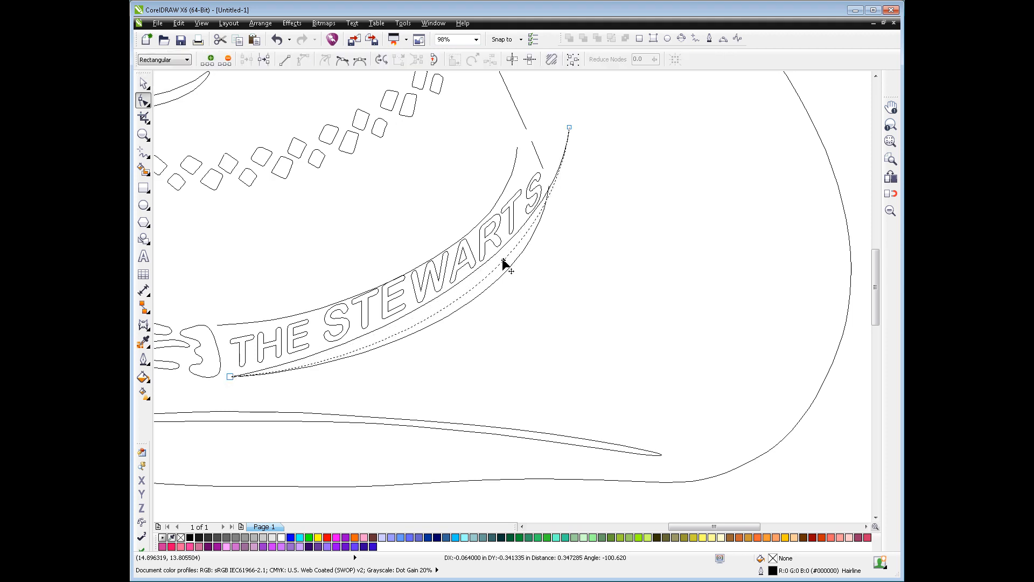
{"action": "left_click_drag", "start_coordinate": [568, 128], "coordinate": [565, 130]}
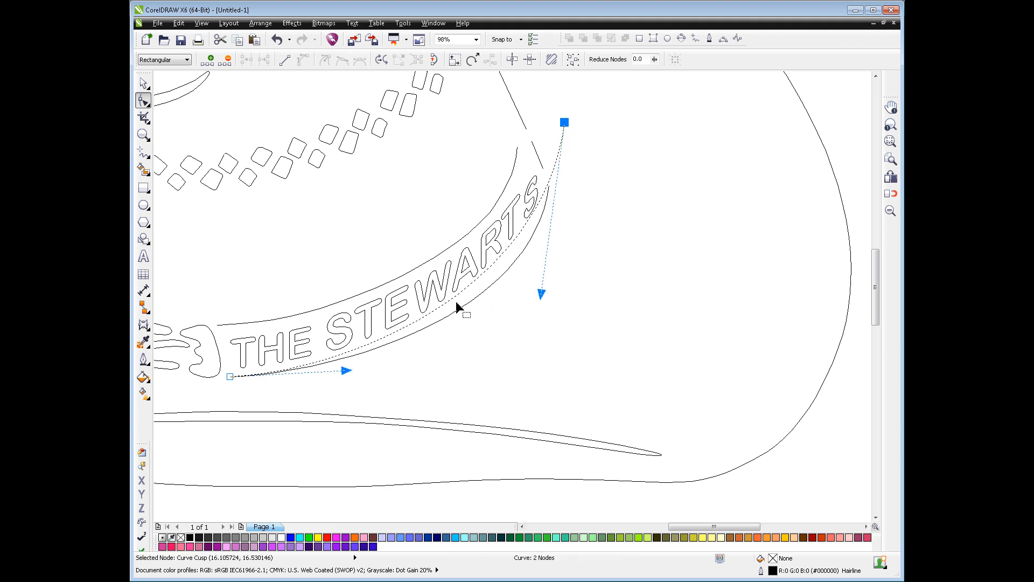
{"action": "left_click_drag", "start_coordinate": [454, 298], "coordinate": [464, 298]}
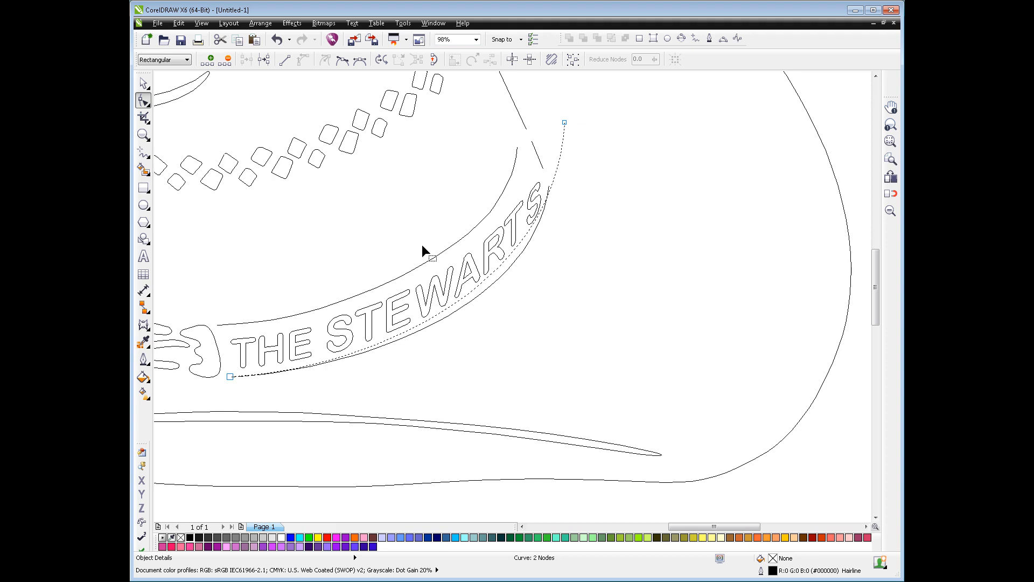
{"action": "left_click", "coordinate": [144, 84]}
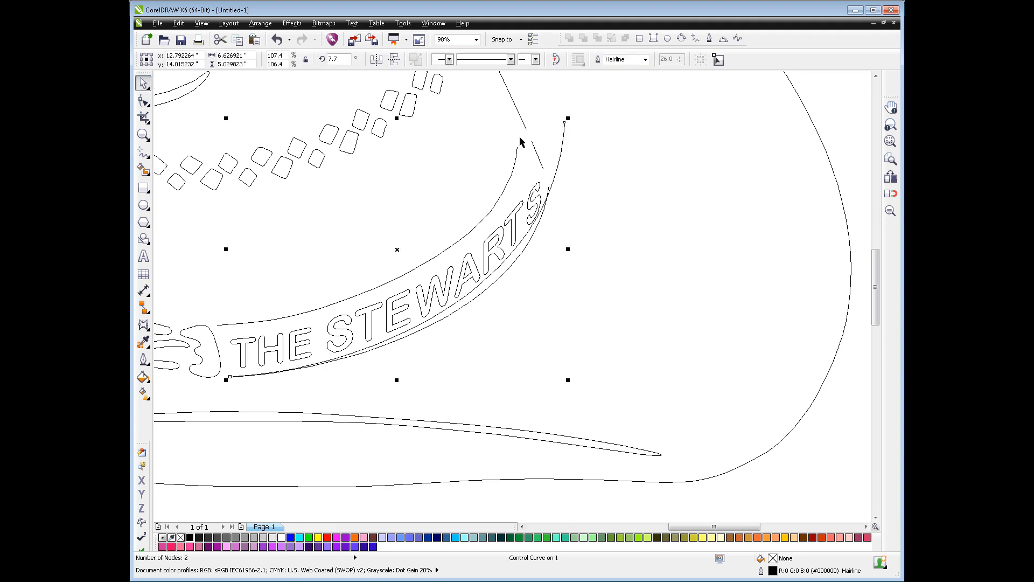
Rotate the control curve to about 10.9° and shift the family-name text together with its path slightly upward
{"action": "left_click", "coordinate": [558, 156]}
{"action": "left_click_drag", "start_coordinate": [567, 117], "coordinate": [560, 110]}
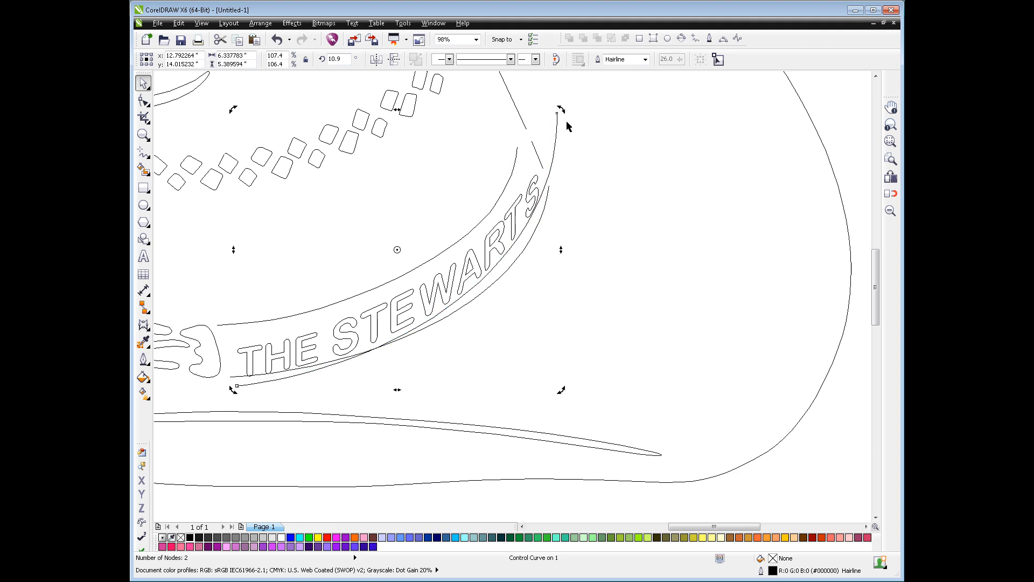
{"action": "left_click", "coordinate": [485, 268]}
{"action": "left_click_drag", "start_coordinate": [485, 265], "coordinate": [482, 258]}
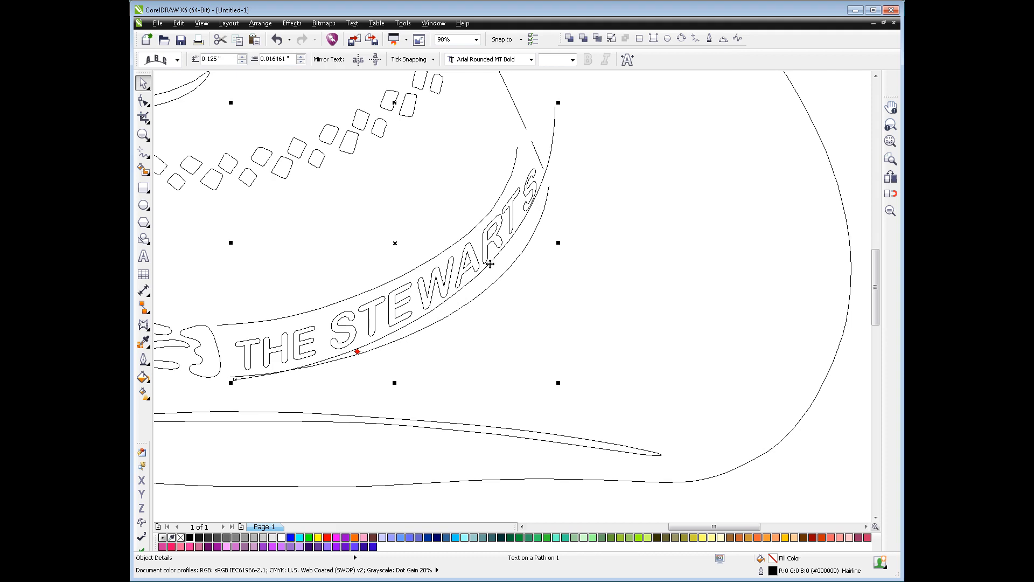
Bend the middle of the control curve slightly outward under the last letters of the family name
{"action": "double_click", "coordinate": [489, 263]}
{"action": "left_click_drag", "start_coordinate": [489, 263], "coordinate": [494, 264]}
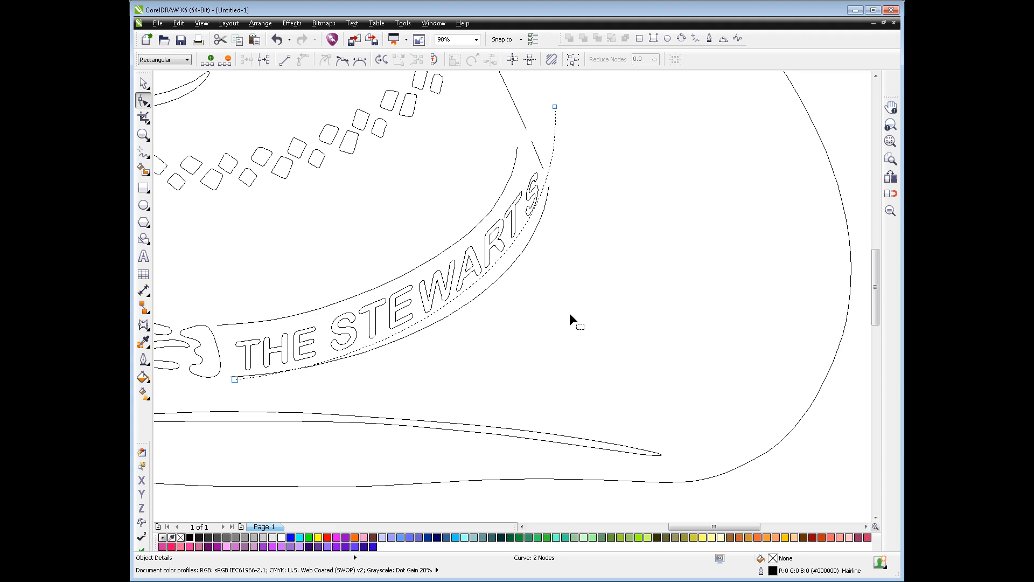
{"action": "left_click", "coordinate": [145, 84]}
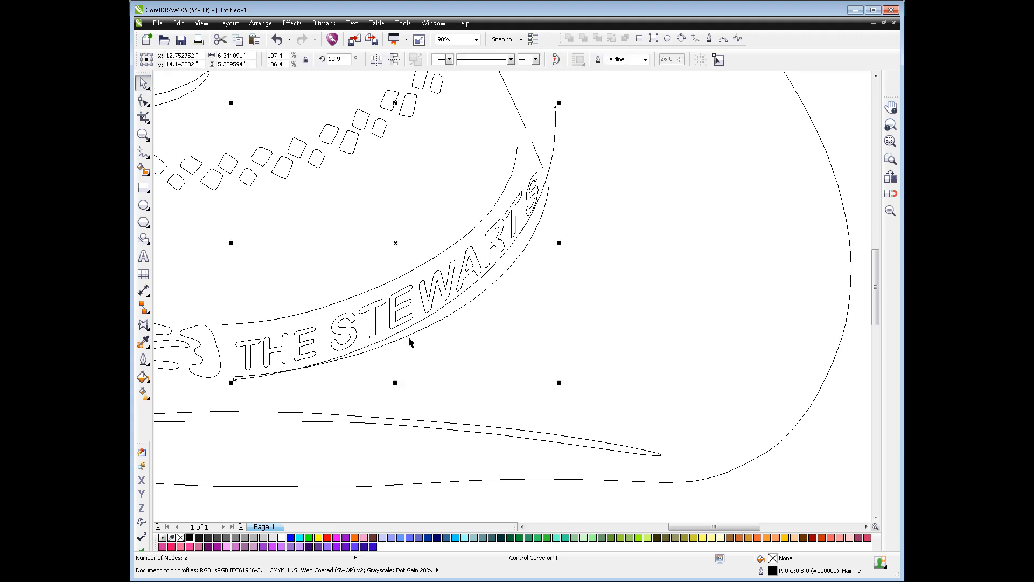
Apply a slight horizontal skew to the family-name text on its path
{"action": "left_click", "coordinate": [424, 294]}
{"action": "left_click", "coordinate": [425, 289]}
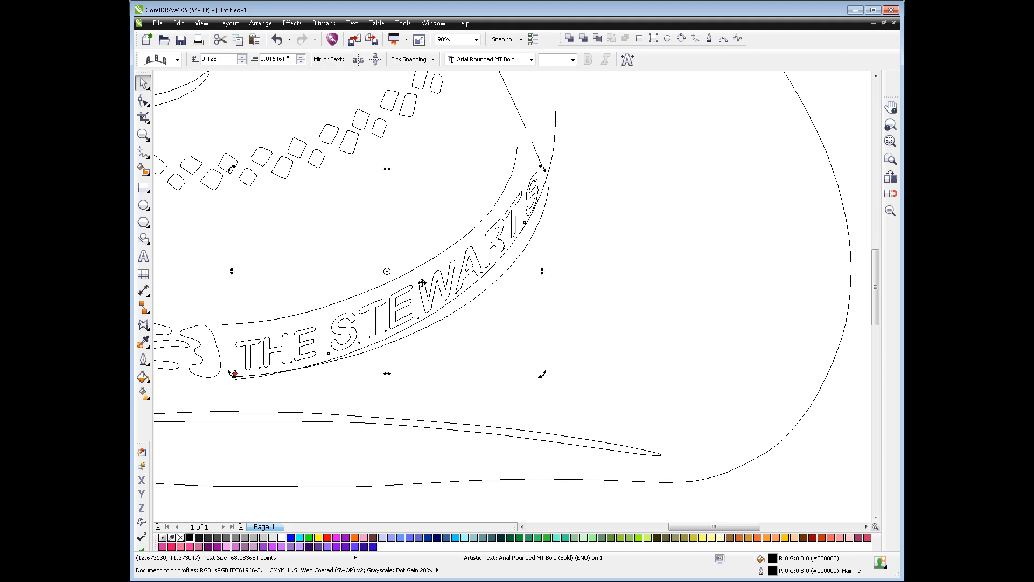
{"action": "left_click_drag", "start_coordinate": [387, 168], "coordinate": [381, 166]}
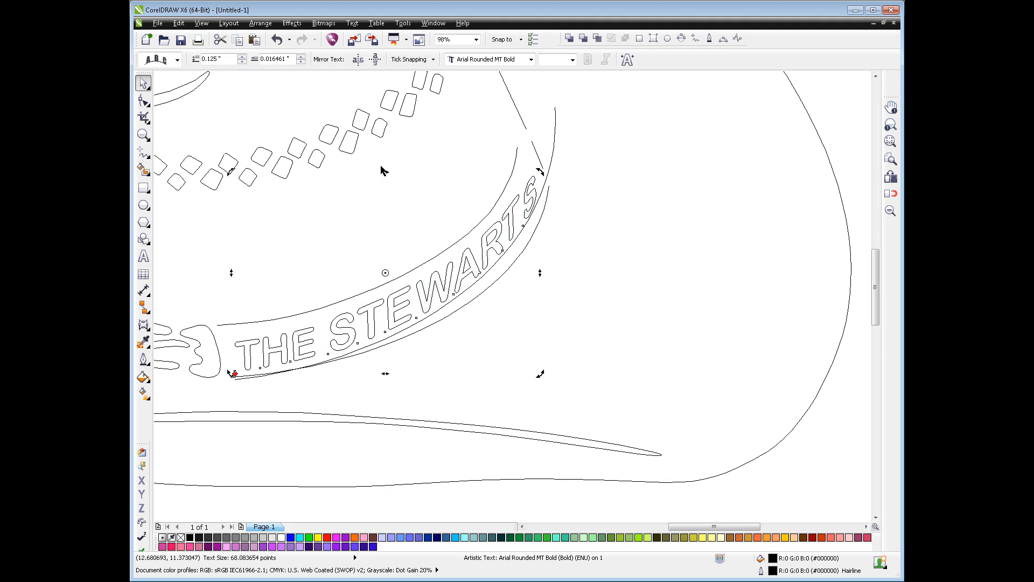
{"action": "left_click", "coordinate": [473, 377]}
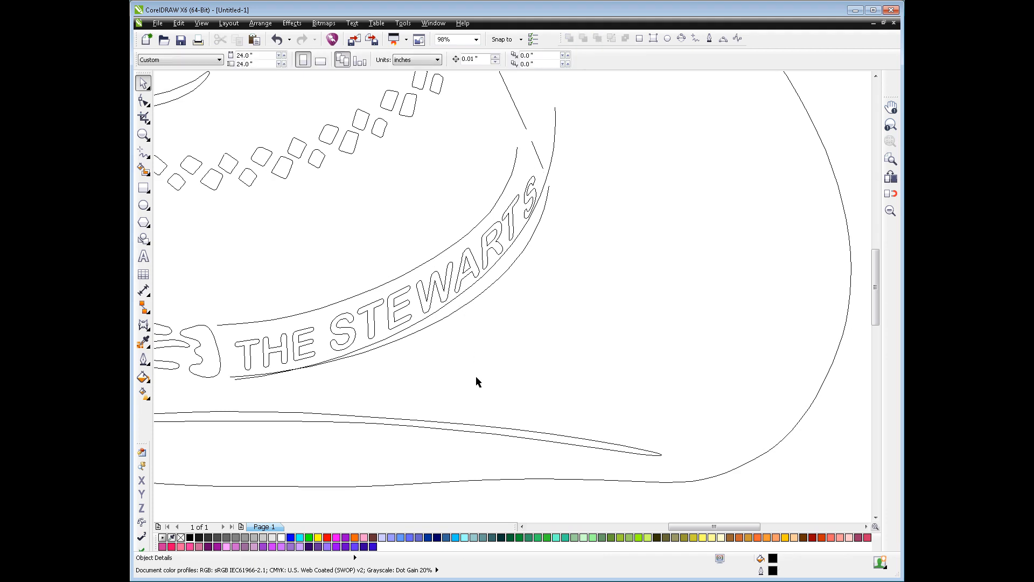
Add two nodes to the control curve, bow the segment between them outward, and shift the start node onto the hatband's lower edge
{"action": "left_click", "coordinate": [410, 330]}
{"action": "key", "text": "F10"}
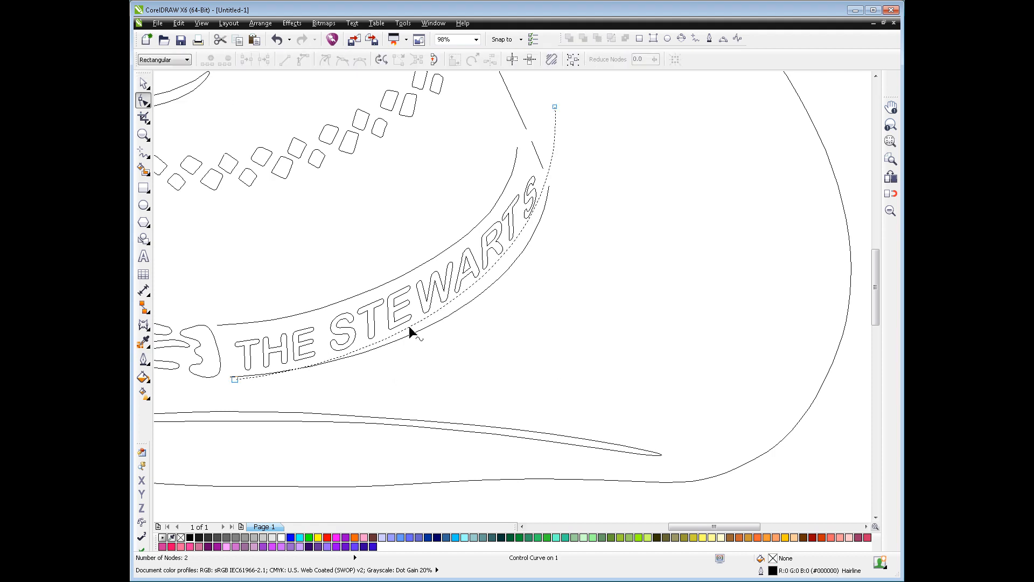
{"action": "double_click", "coordinate": [350, 356]}
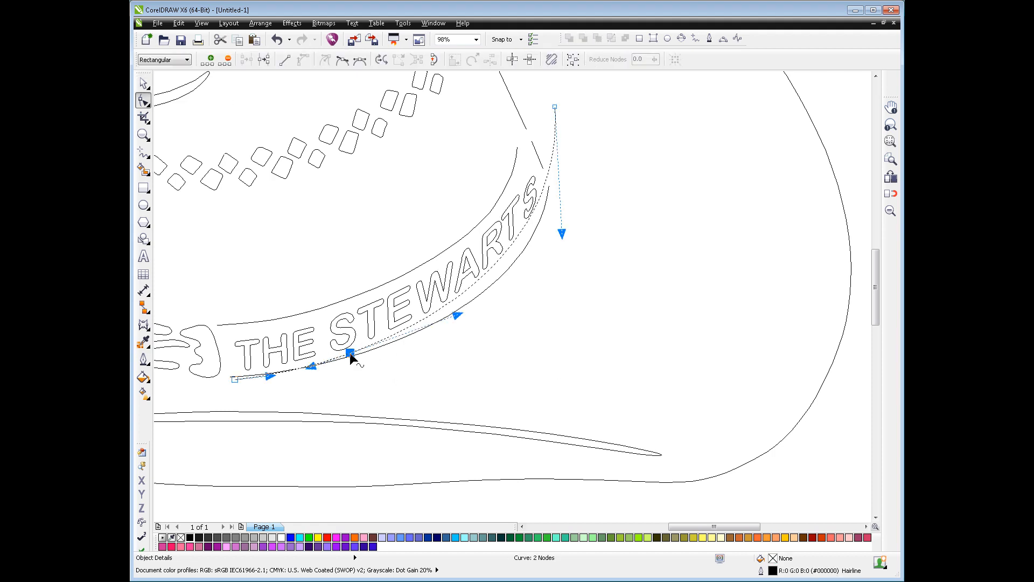
{"action": "double_click", "coordinate": [534, 208]}
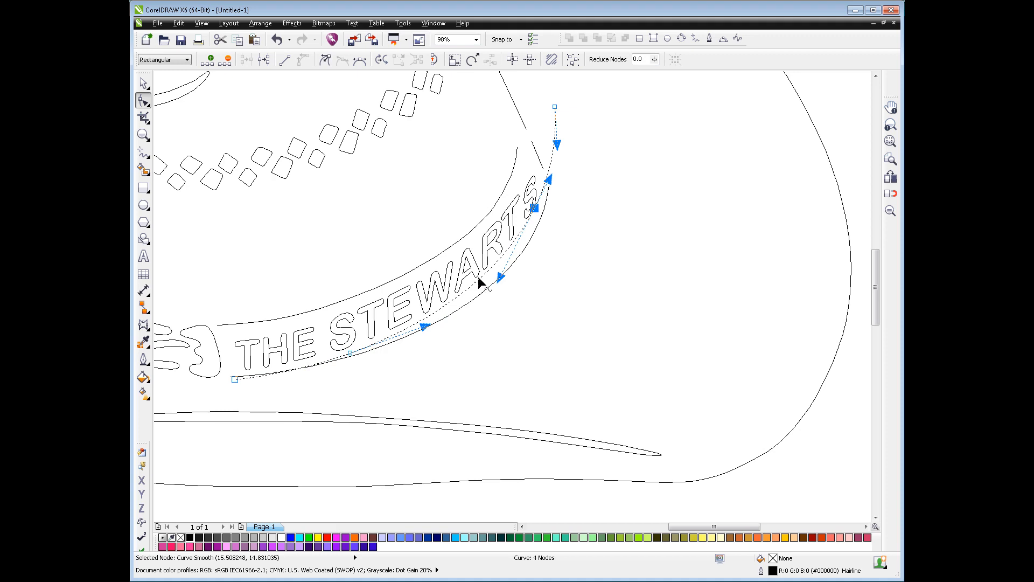
{"action": "left_click_drag", "start_coordinate": [477, 276], "coordinate": [482, 281]}
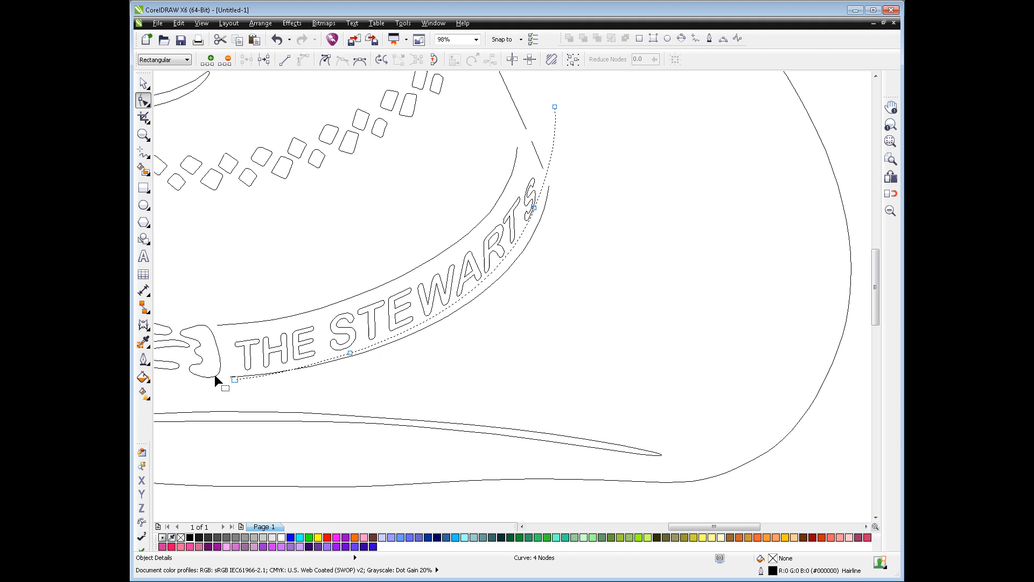
{"action": "left_click_drag", "start_coordinate": [234, 379], "coordinate": [233, 378]}
Remove the text's control curve and convert the family-name text to curves
{"action": "key", "text": "space"}
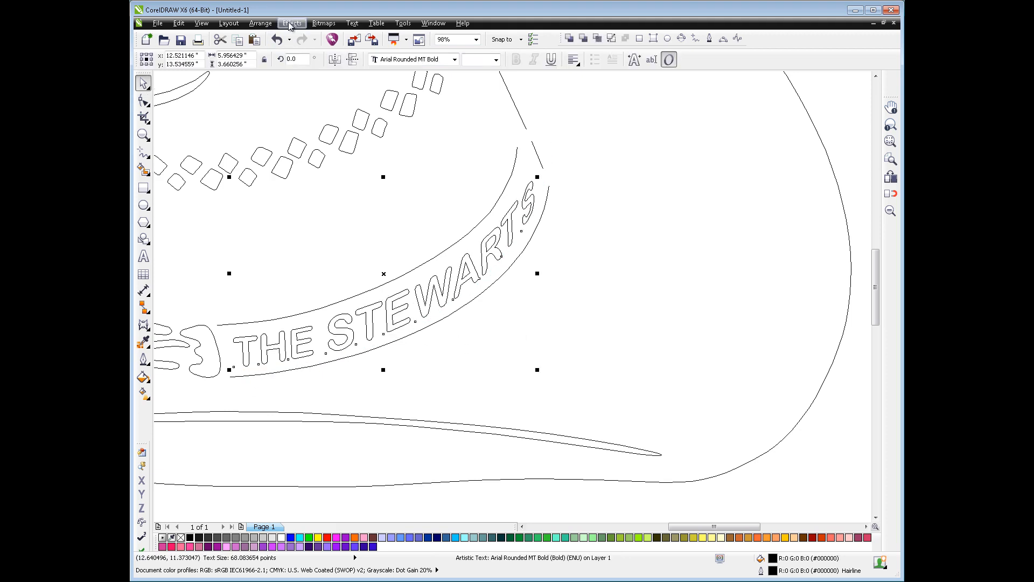
{"action": "left_click", "coordinate": [260, 23]}
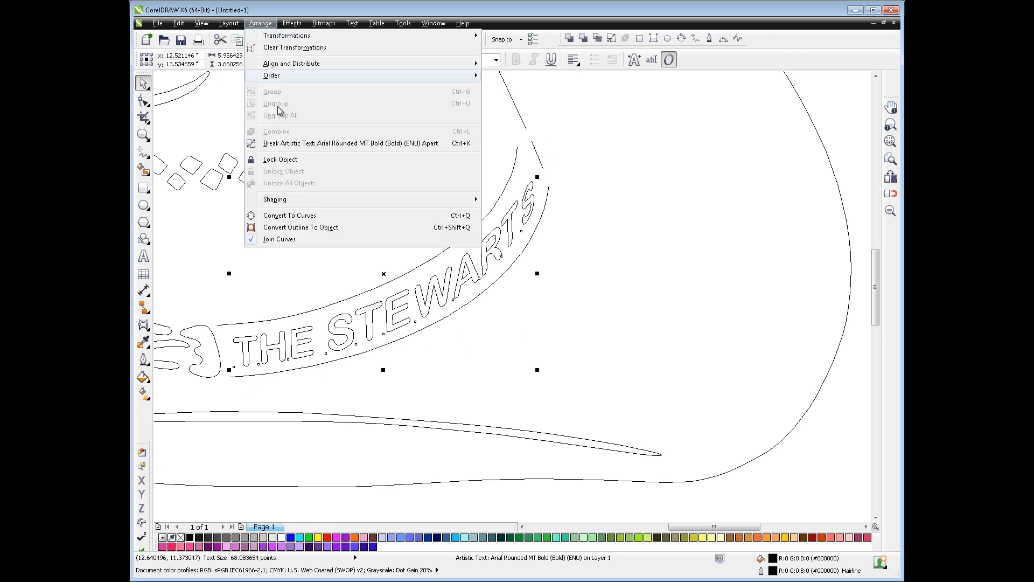
{"action": "left_click", "coordinate": [302, 216]}
{"action": "scroll", "coordinate": [481, 256], "scroll_direction": "up", "scroll_amount": 3}
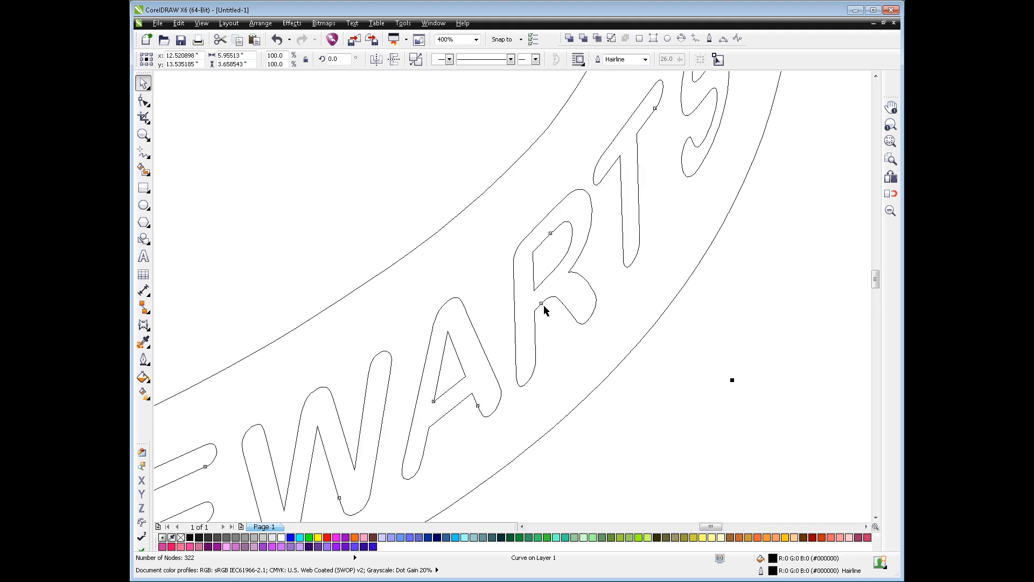
{"action": "scroll", "coordinate": [537, 299], "scroll_direction": "down", "scroll_amount": 2}
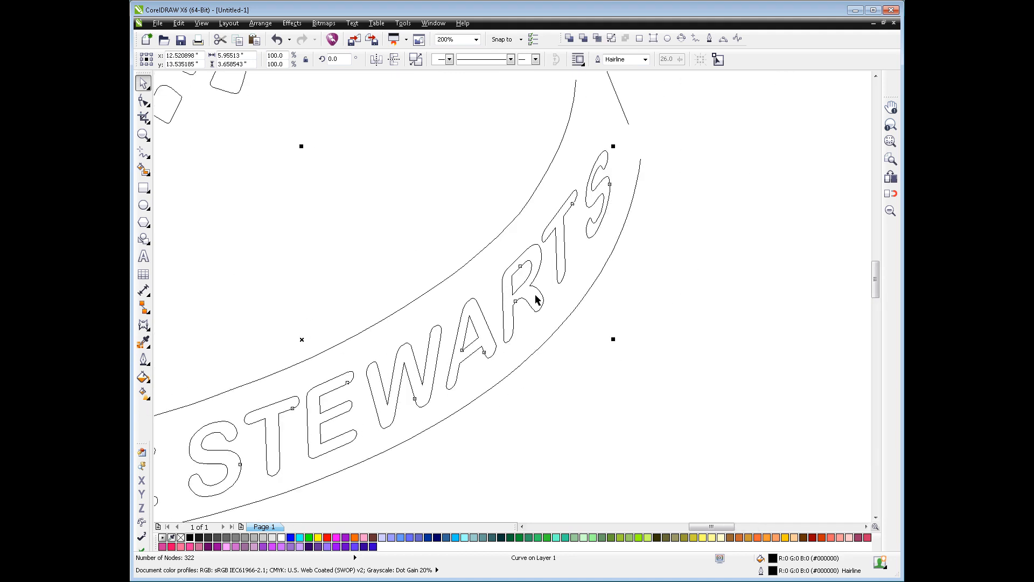
{"action": "scroll", "coordinate": [537, 299], "scroll_direction": "down", "scroll_amount": 2}
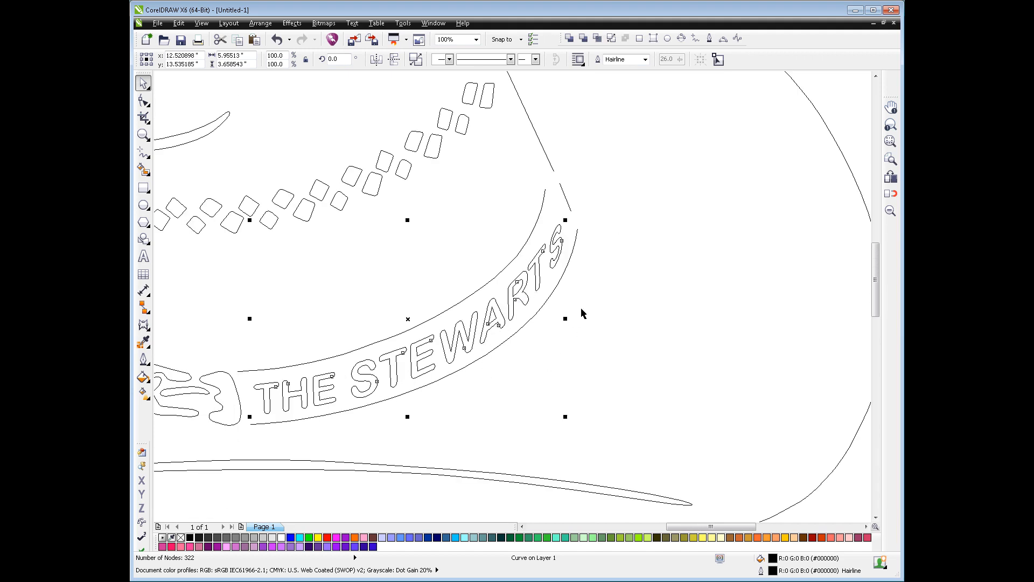
{"action": "left_click", "coordinate": [594, 288]}
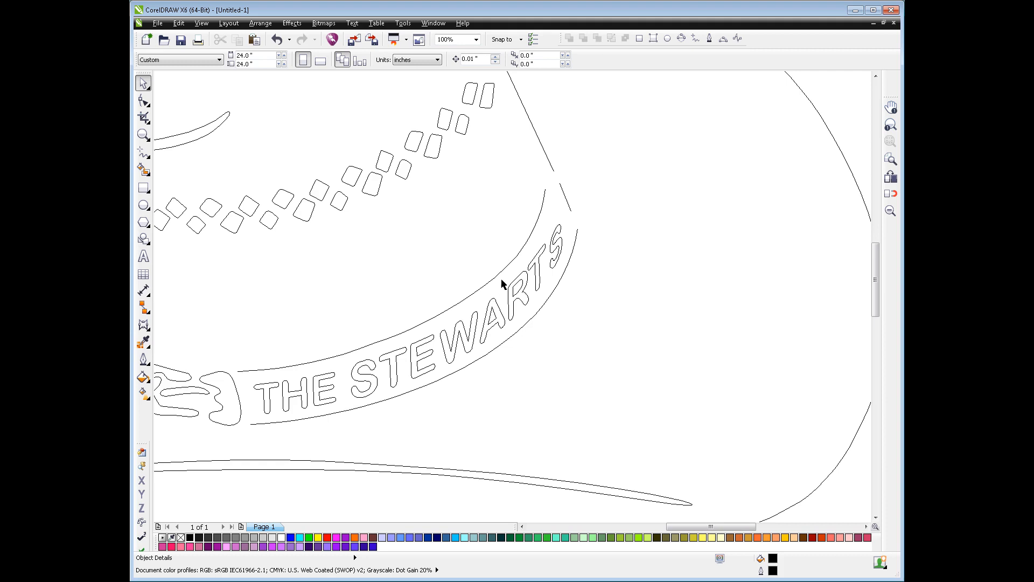
{"action": "left_click", "coordinate": [533, 229]}
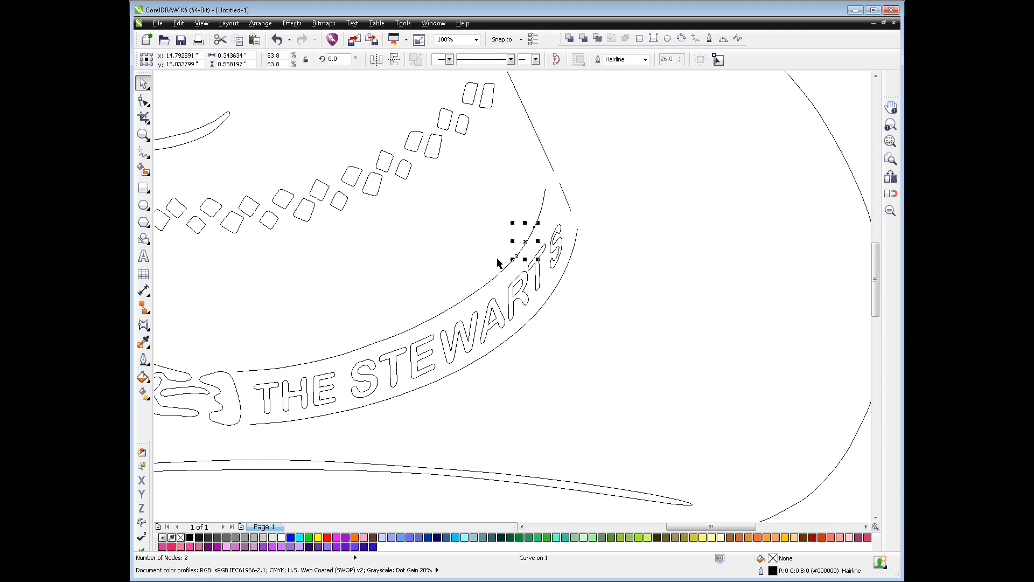
{"action": "left_click", "coordinate": [494, 277]}
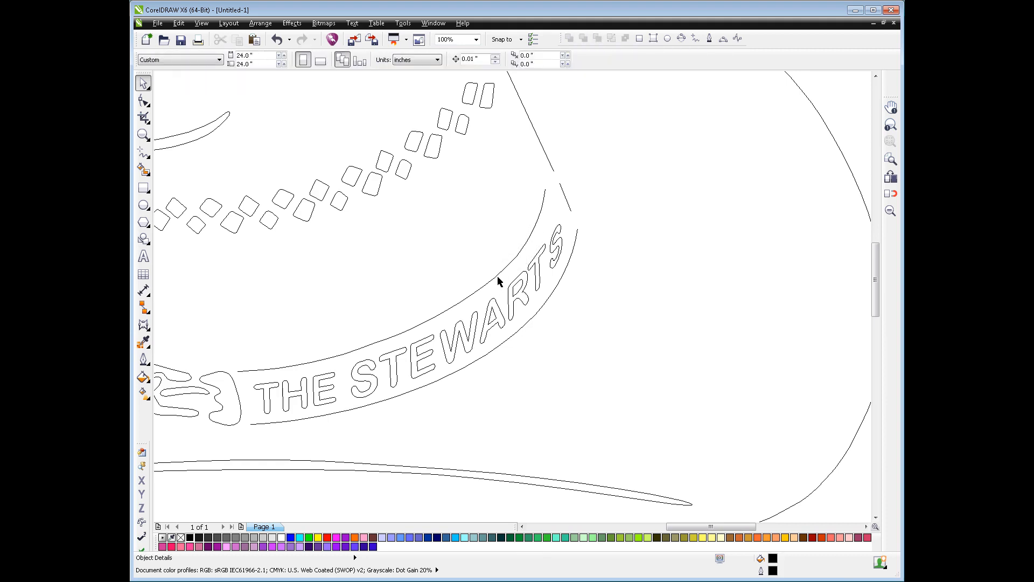
{"action": "key", "text": "F10"}
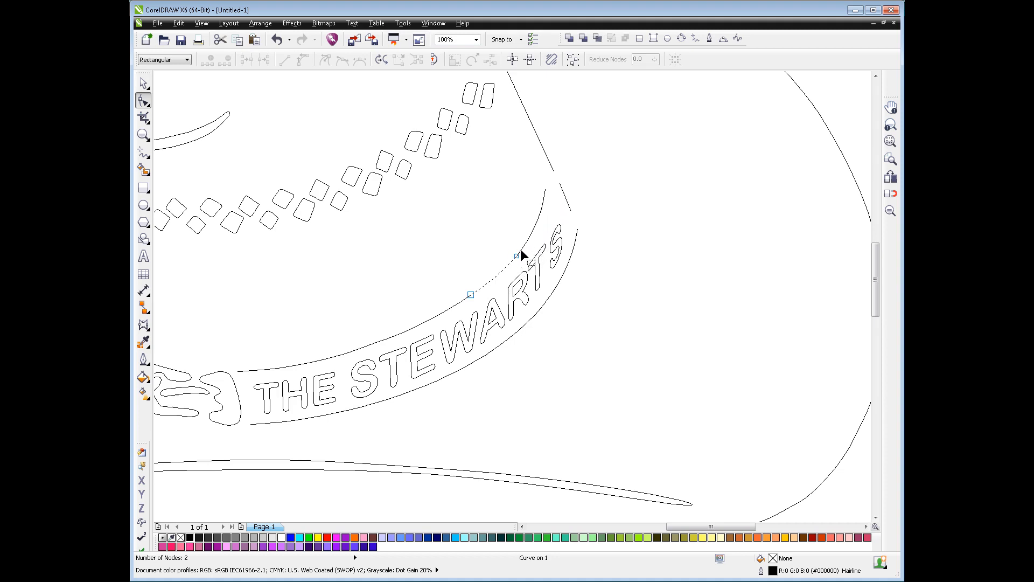
{"action": "left_click", "coordinate": [145, 84]}
{"action": "left_click", "coordinate": [629, 253]}
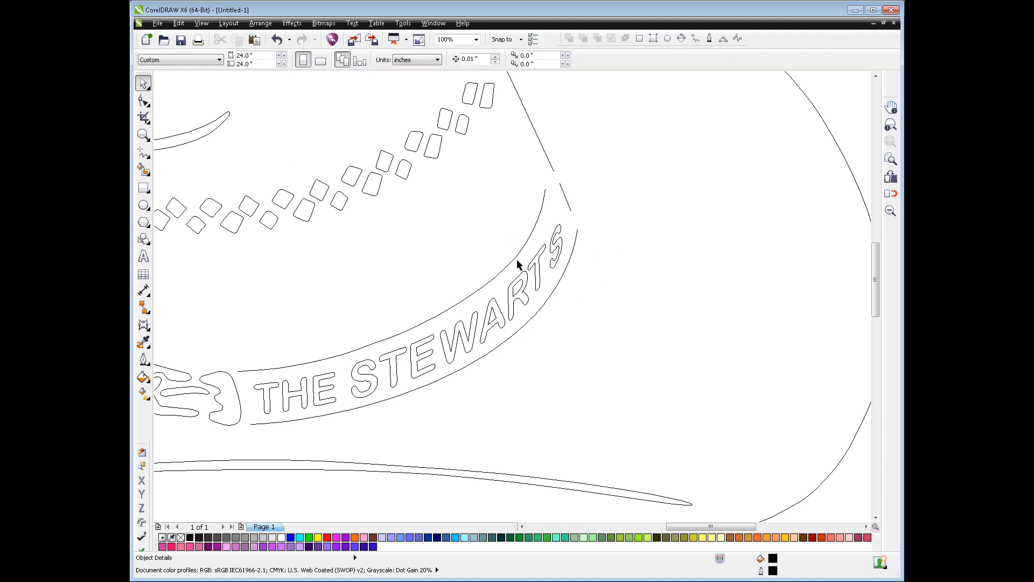
Shift the family-name lettering slightly toward the buckle and adjust its width to fit within the hatband
{"action": "scroll", "coordinate": [543, 343], "scroll_direction": "down", "scroll_amount": 2}
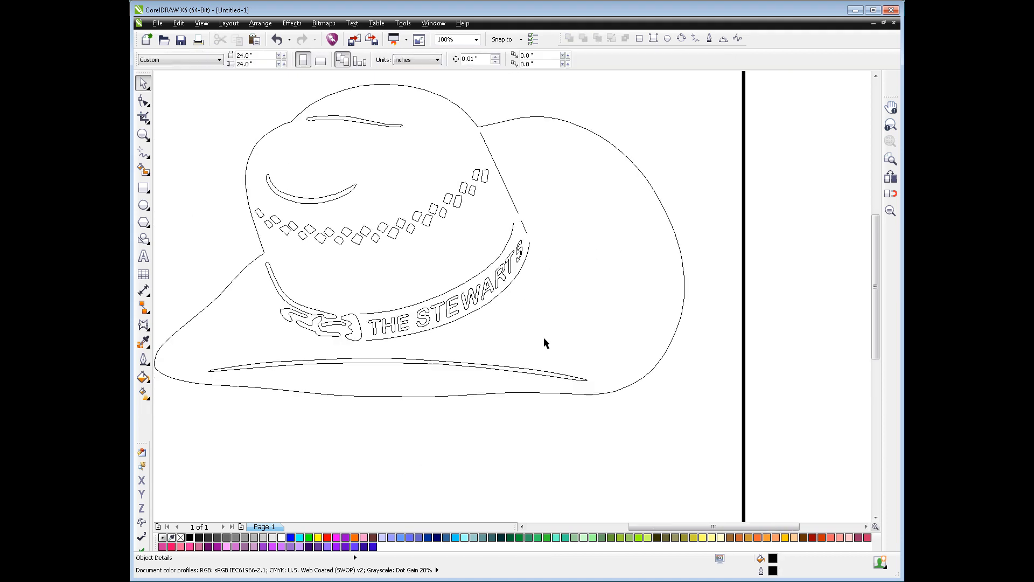
{"action": "key", "text": "ctrl+z"}
{"action": "left_click", "coordinate": [495, 288]}
{"action": "left_click_drag", "start_coordinate": [444, 236], "coordinate": [438, 235]}
{"action": "left_click", "coordinate": [501, 268]}
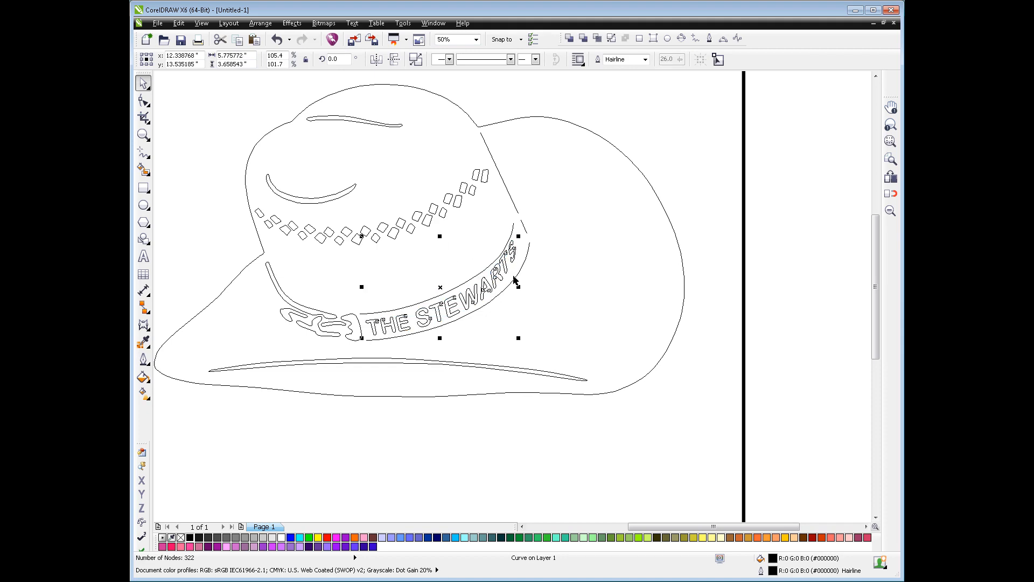
{"action": "left_click_drag", "start_coordinate": [519, 287], "coordinate": [525, 291]}
{"action": "left_click", "coordinate": [530, 299]}
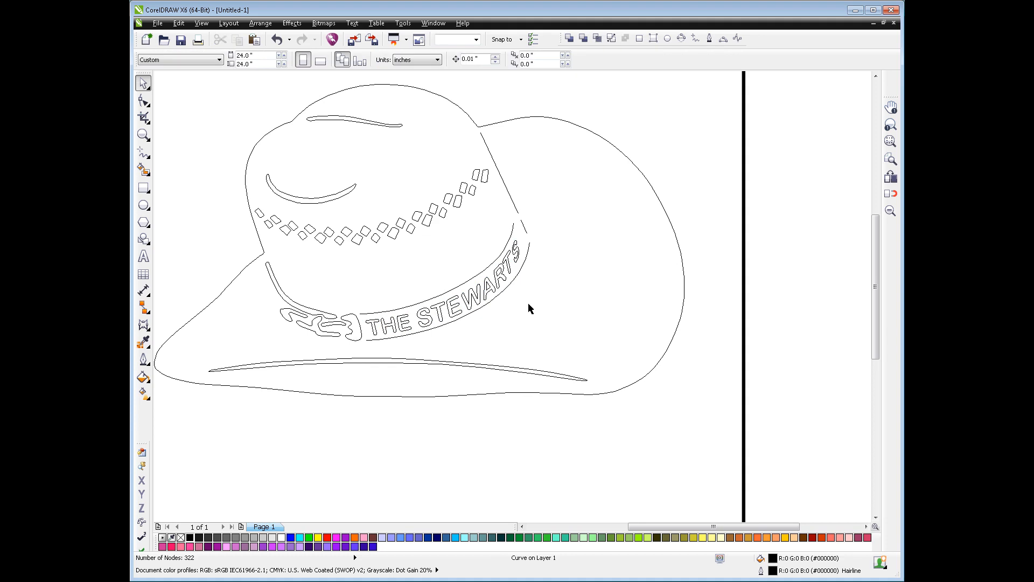